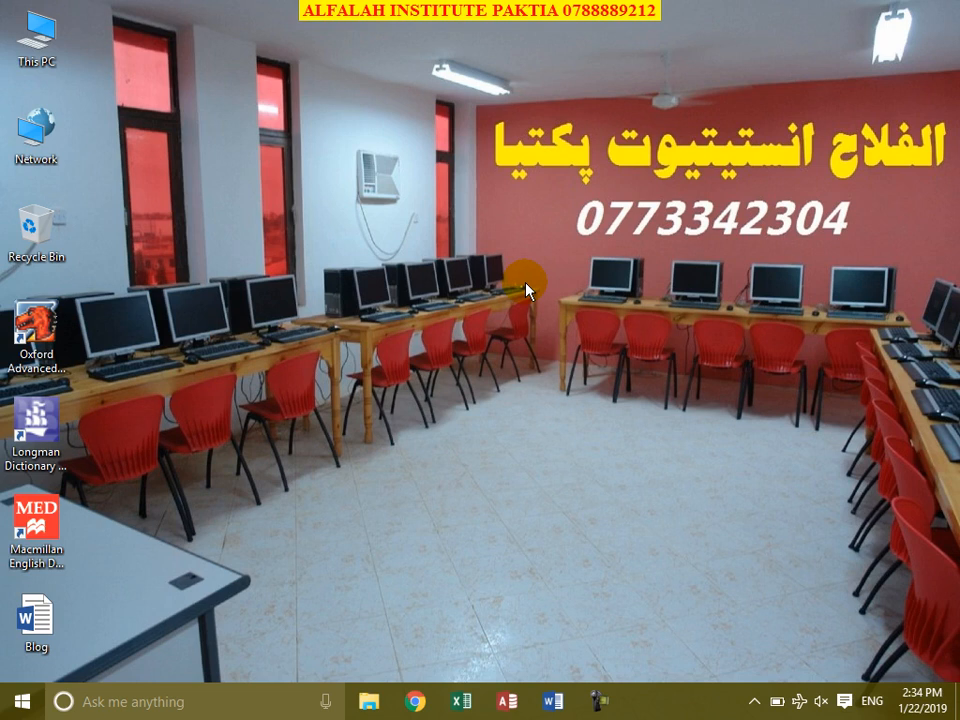
# Step: Launch Paint through the Windows search with "paint" and close it again
pyautogui.click(135, 702)
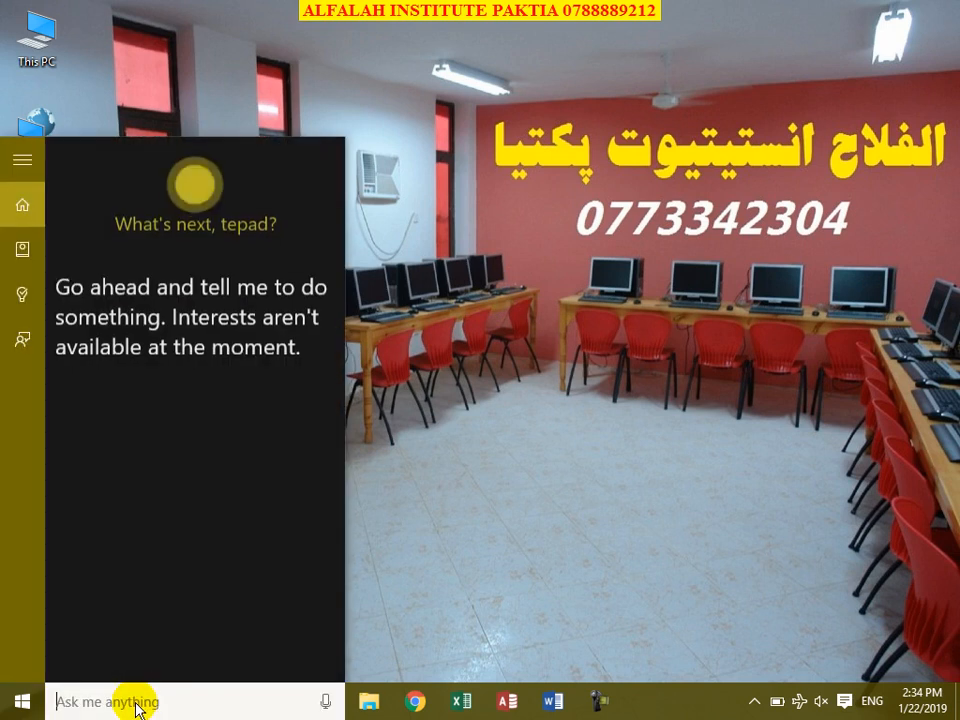
pyautogui.write('paint')
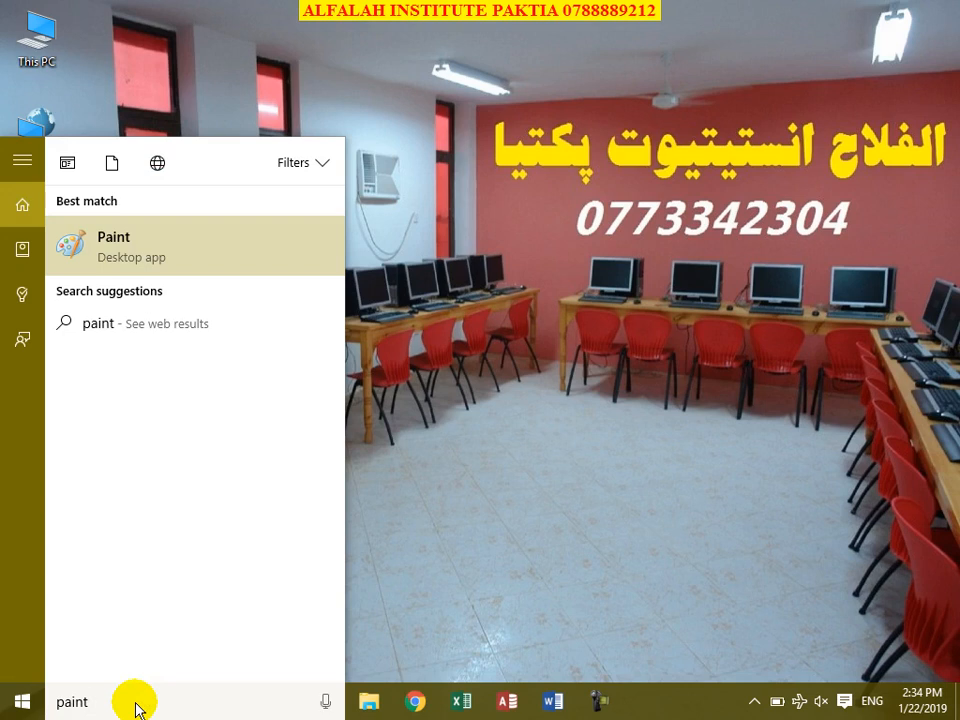
pyautogui.press('Return')
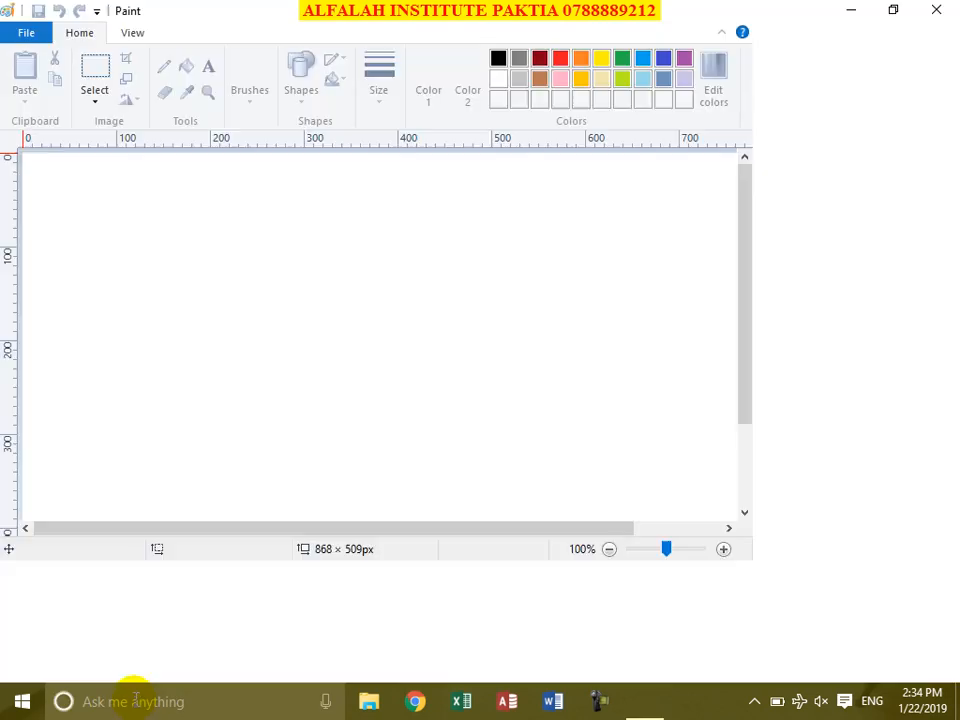
pyautogui.click(955, 14)
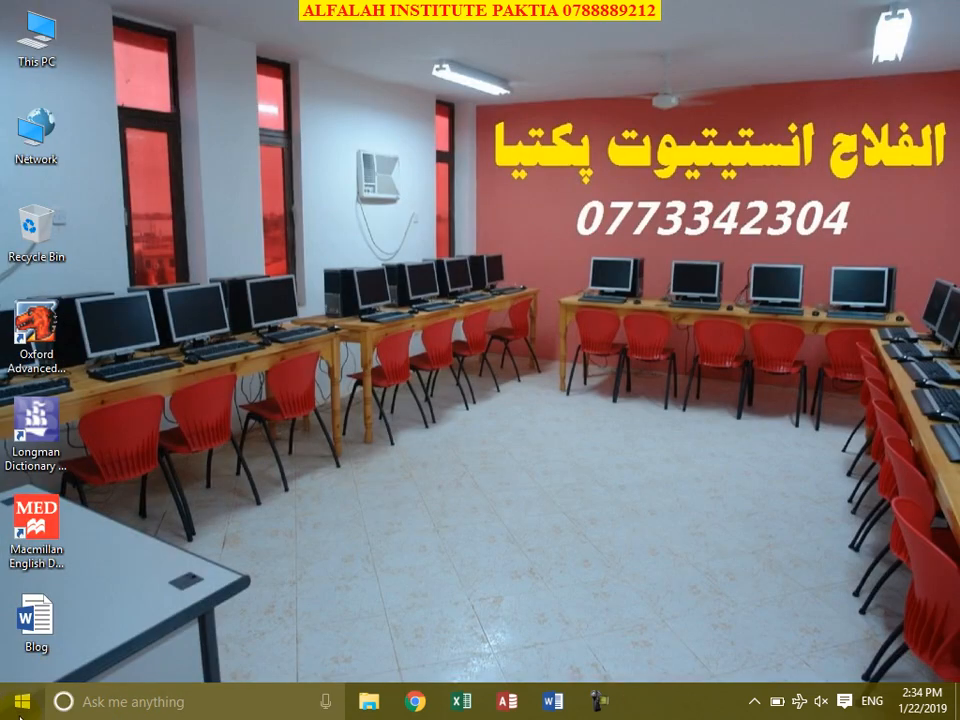
# Step: Bring up the Run dialog from the Start button's shortcut list and close it
pyautogui.rightClick(15, 706)
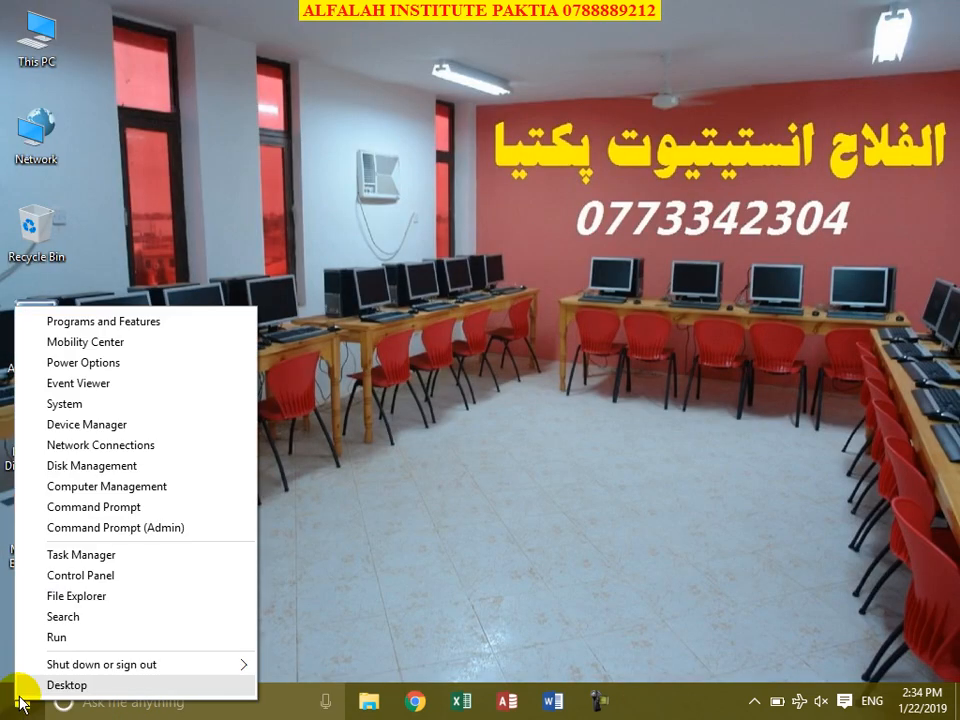
pyautogui.click(50, 638)
pyautogui.click(372, 493)
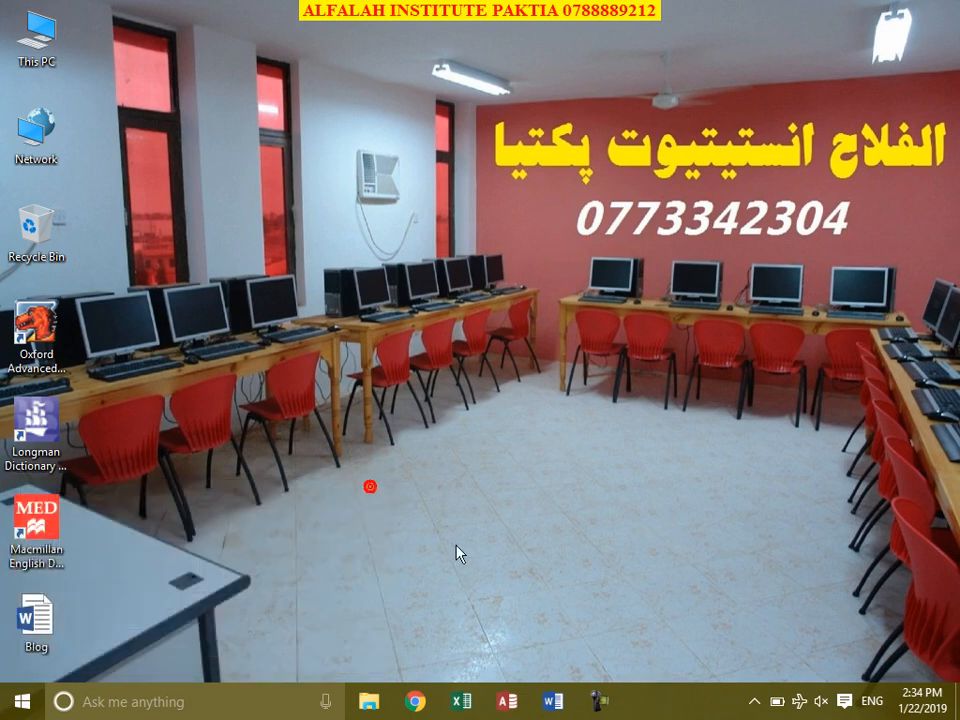
# Step: Launch Paint with the Run command "mspaint" and close it again
pyautogui.press('super+r')
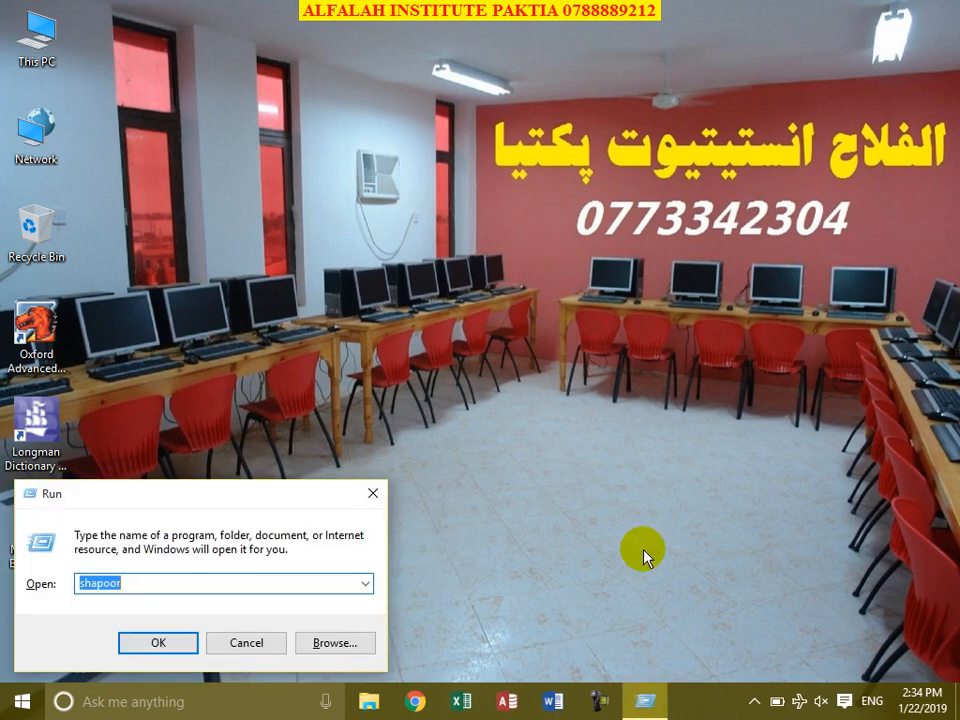
pyautogui.write('mspaint')
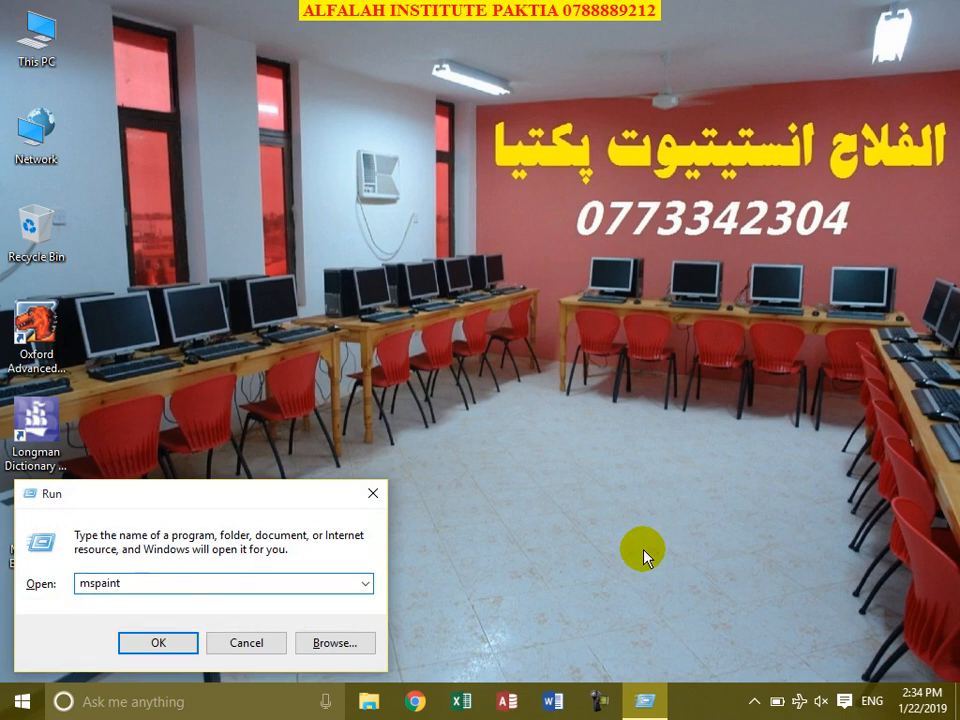
pyautogui.press('Return')
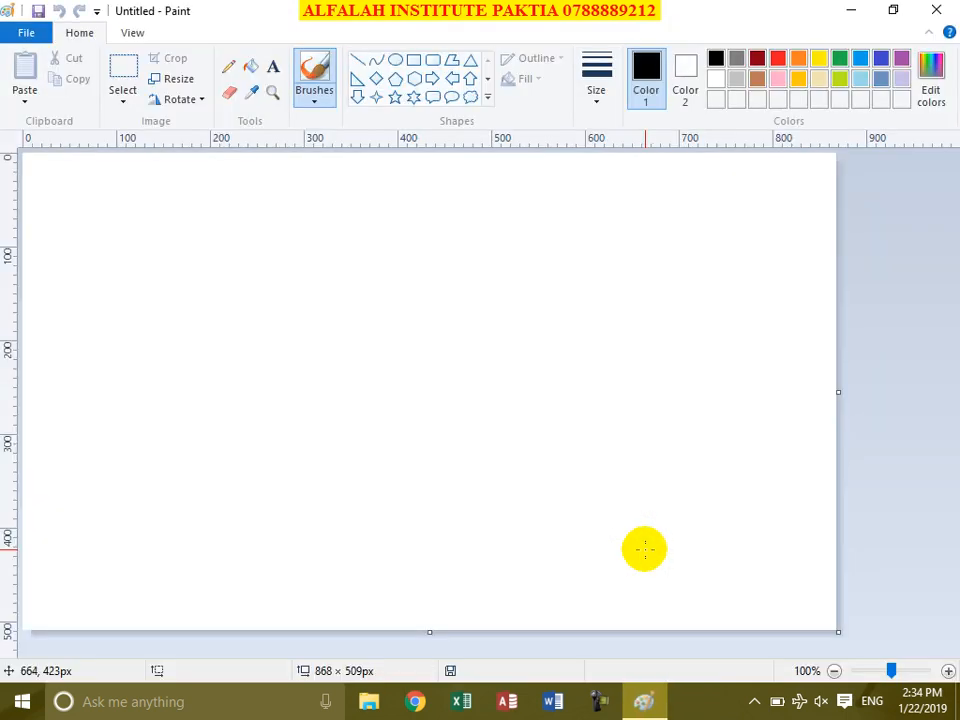
pyautogui.click(936, 10)
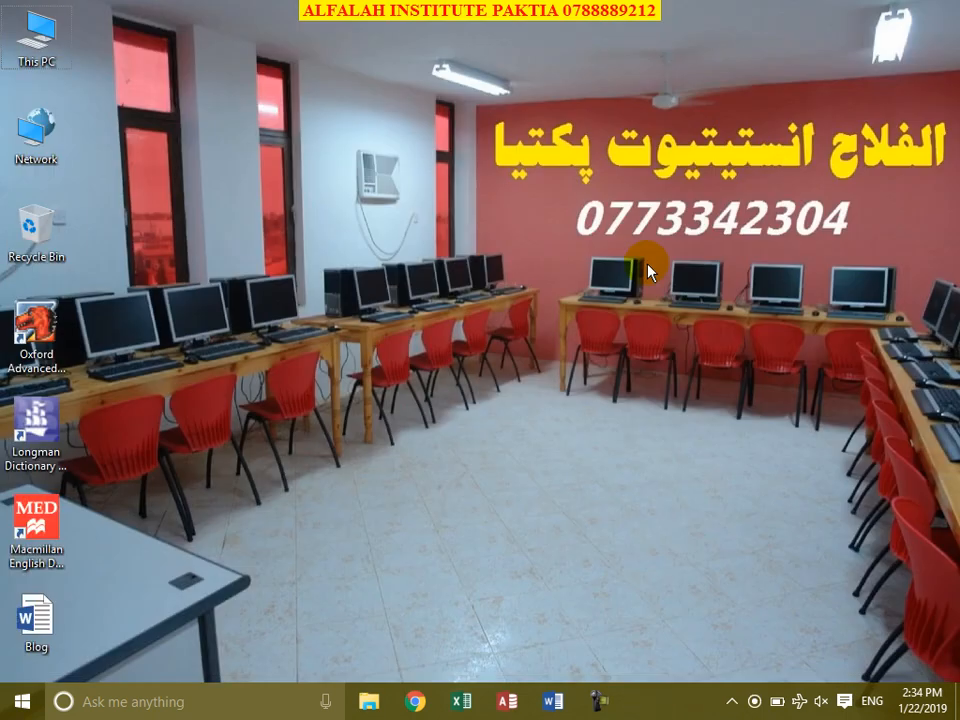
# Step: Launch Paint with the Run command "pbrush"
pyautogui.press('super+r')
pyautogui.write('pbrush')
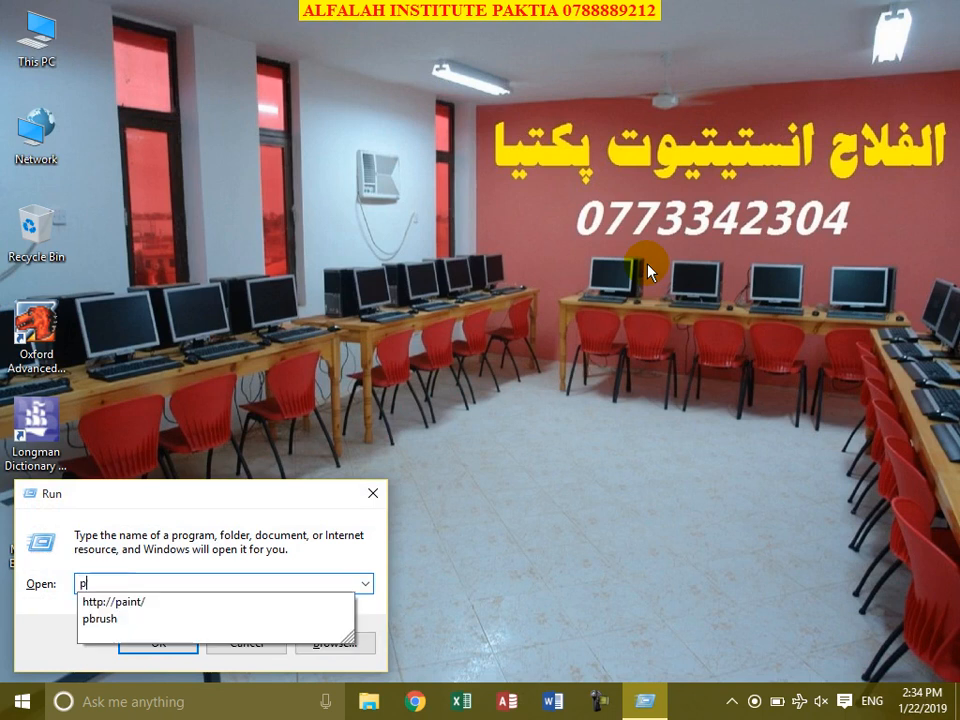
pyautogui.press('Return')
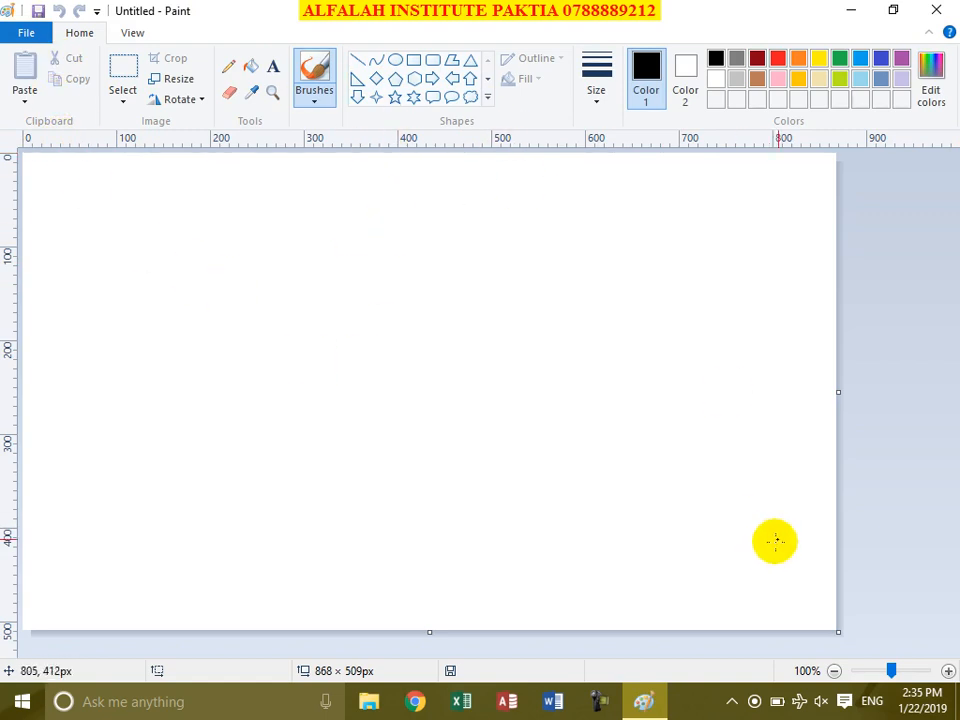
# Step: Shrink the blank canvas to about 389 × 326 px, undoing any stray brush stroke
pyautogui.moveTo(838, 392); pyautogui.dragTo(812, 392)
pyautogui.moveTo(800, 397)
pyautogui.mouseDown()
pyautogui.moveTo(597, 399)
pyautogui.moveTo(381, 381)
pyautogui.mouseUp()
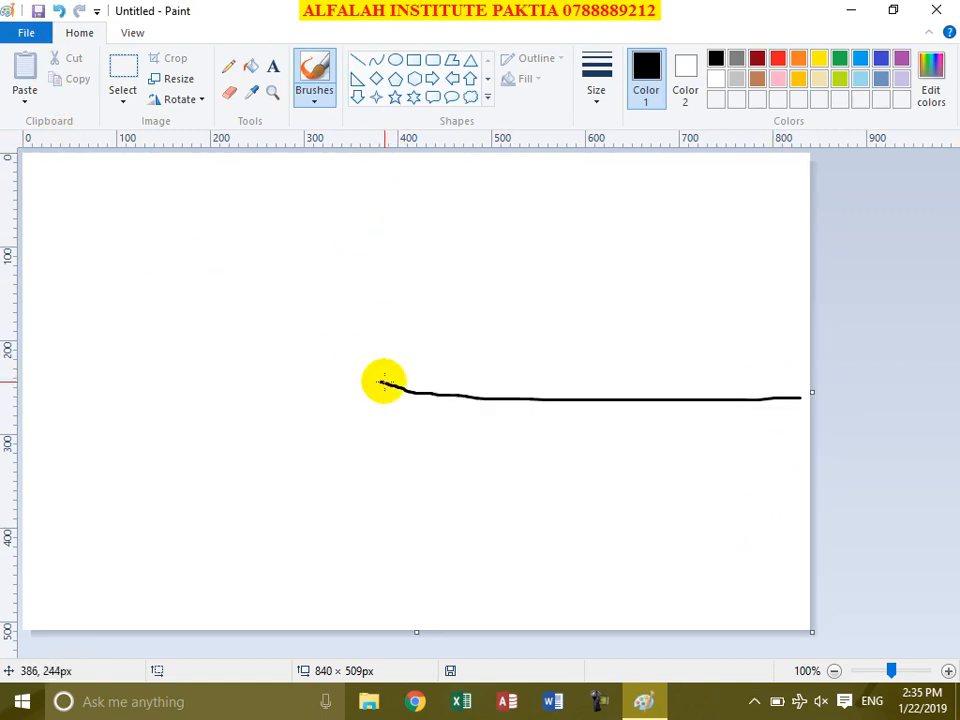
pyautogui.hotkey('ctrl', 'z')
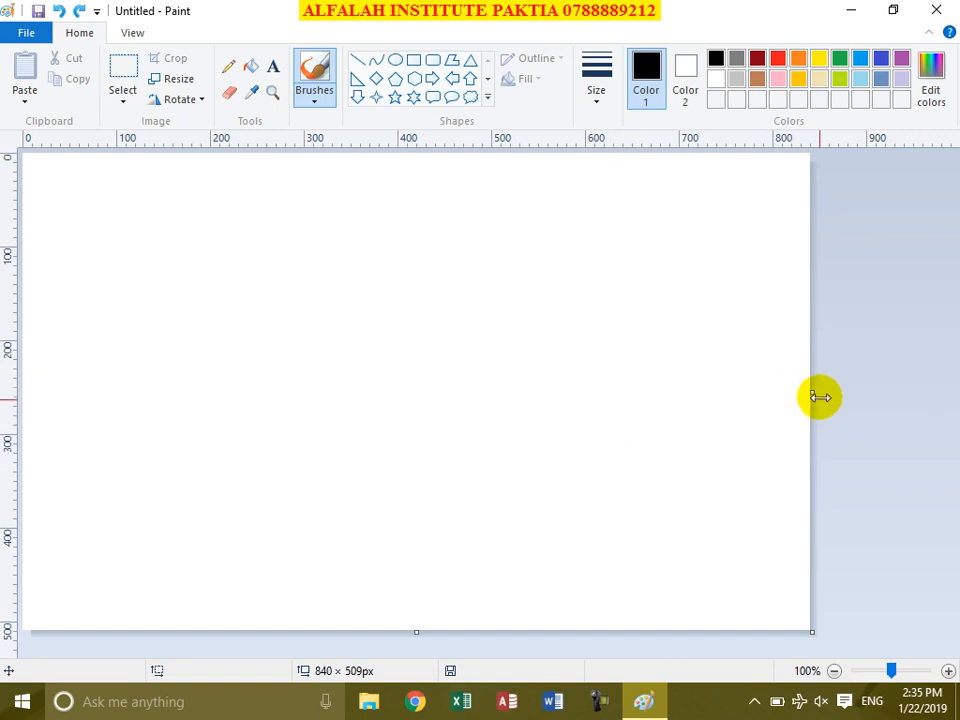
pyautogui.moveTo(813, 393); pyautogui.dragTo(386, 392)
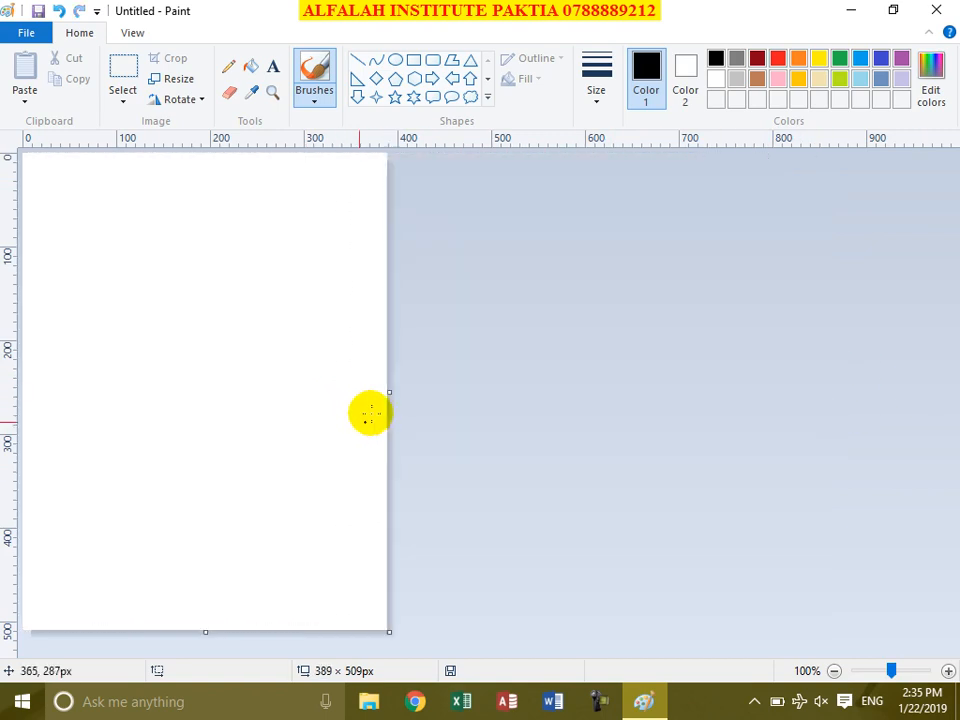
pyautogui.moveTo(208, 633); pyautogui.dragTo(214, 459)
# Step: Draw a black-outlined five-point star about 246 × 206 px in the middle of the canvas and fill it with red
pyautogui.click(395, 97)
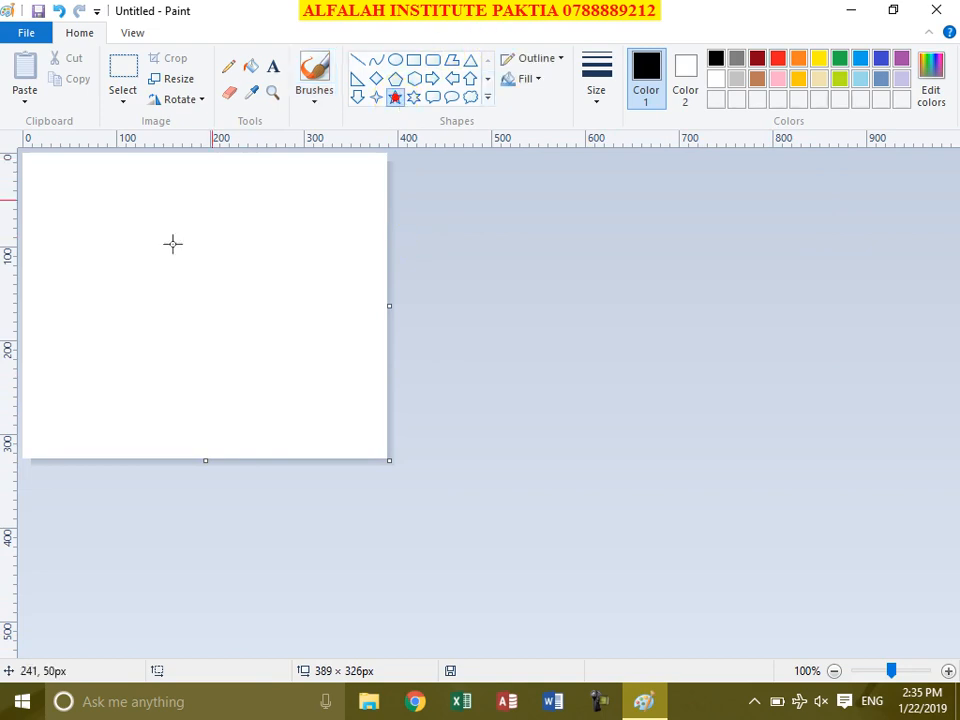
pyautogui.moveTo(96, 206); pyautogui.dragTo(327, 399)
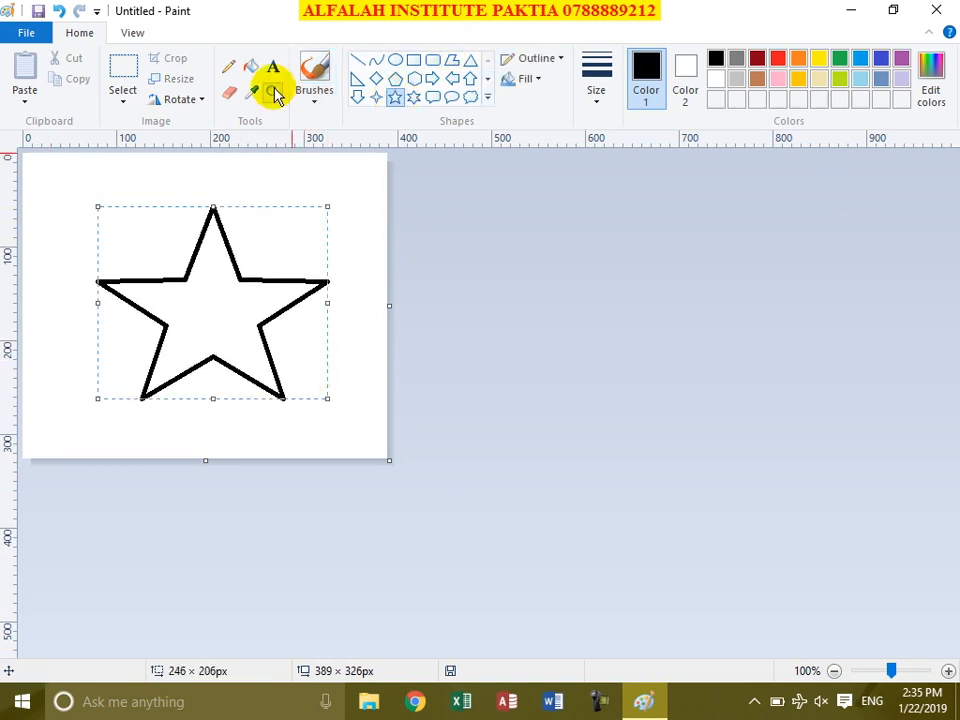
pyautogui.click(252, 68)
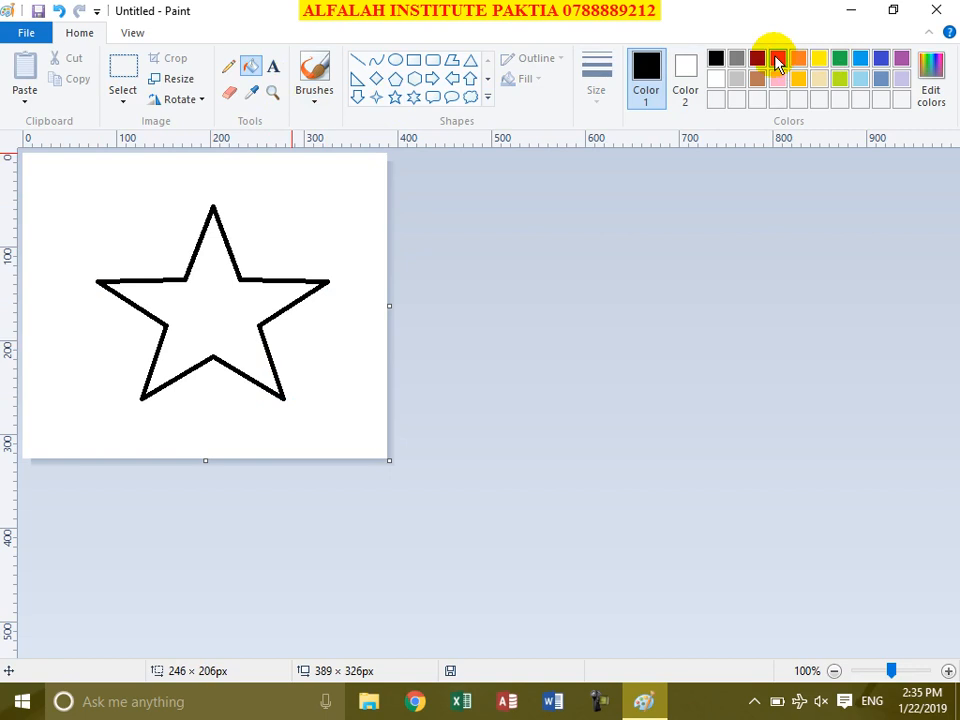
pyautogui.click(777, 58)
pyautogui.click(201, 306)
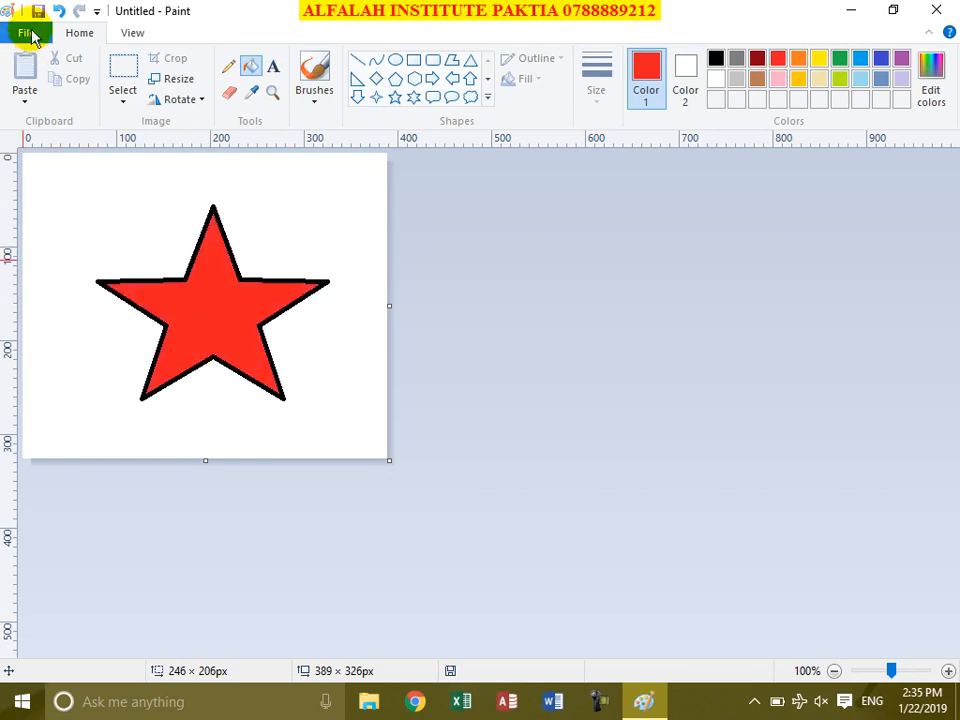
# Step: Save the picture to the Desktop as a PNG file named Star
pyautogui.click(27, 33)
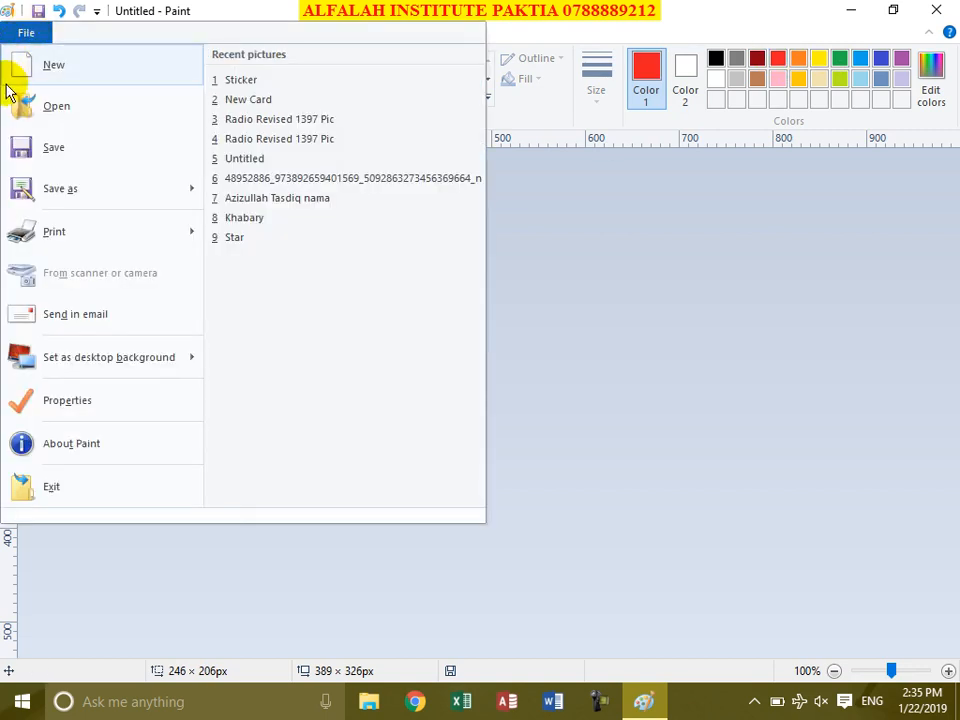
pyautogui.click(73, 153)
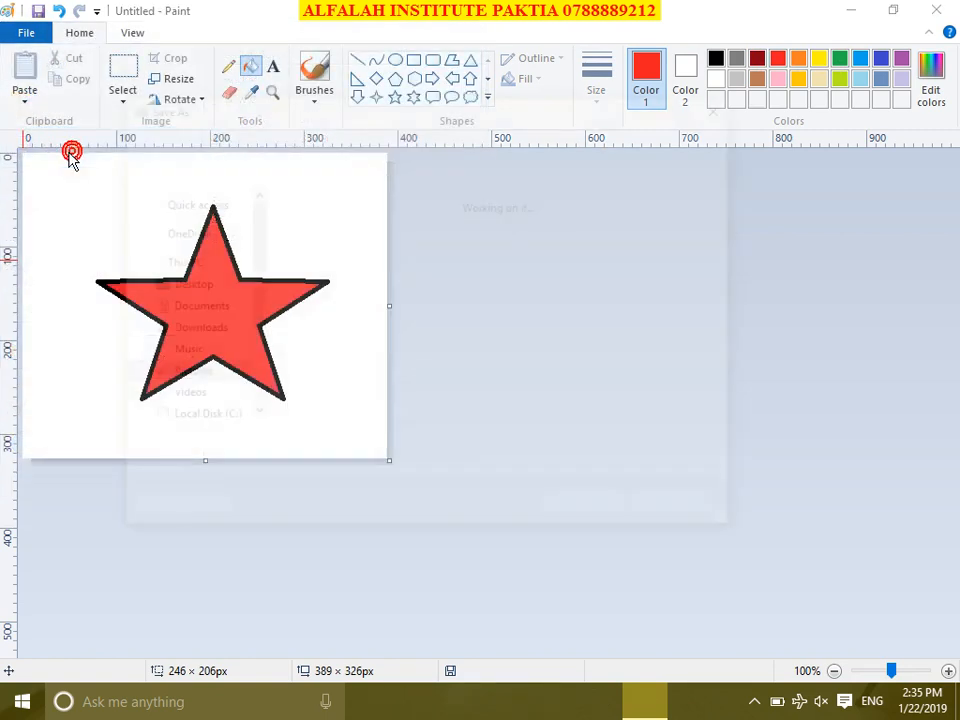
pyautogui.click(180, 265)
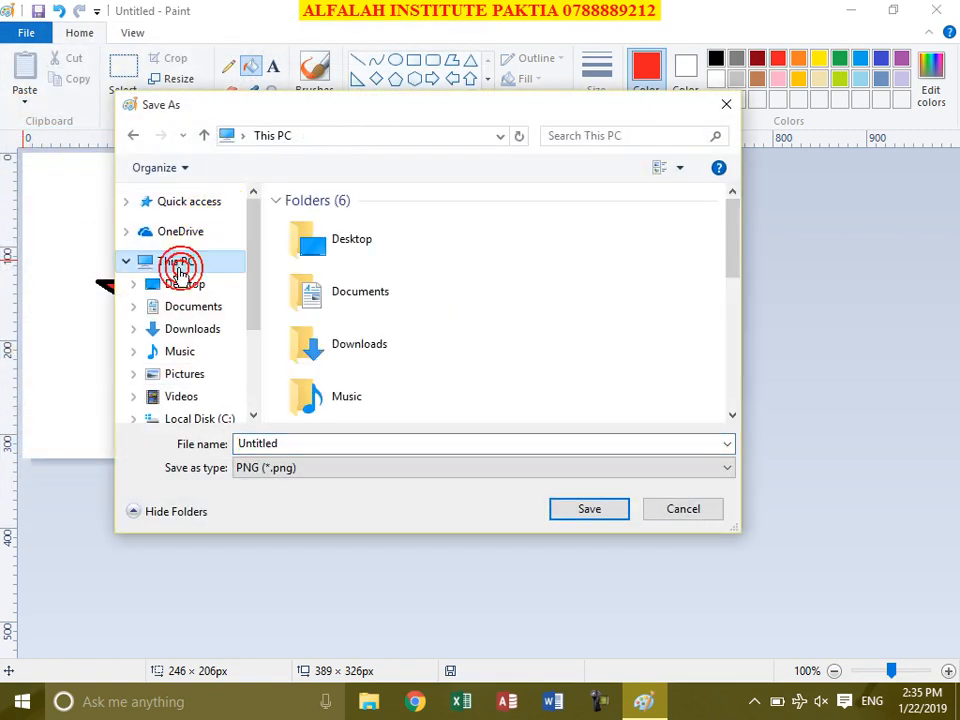
pyautogui.click(185, 283)
pyautogui.click(290, 444)
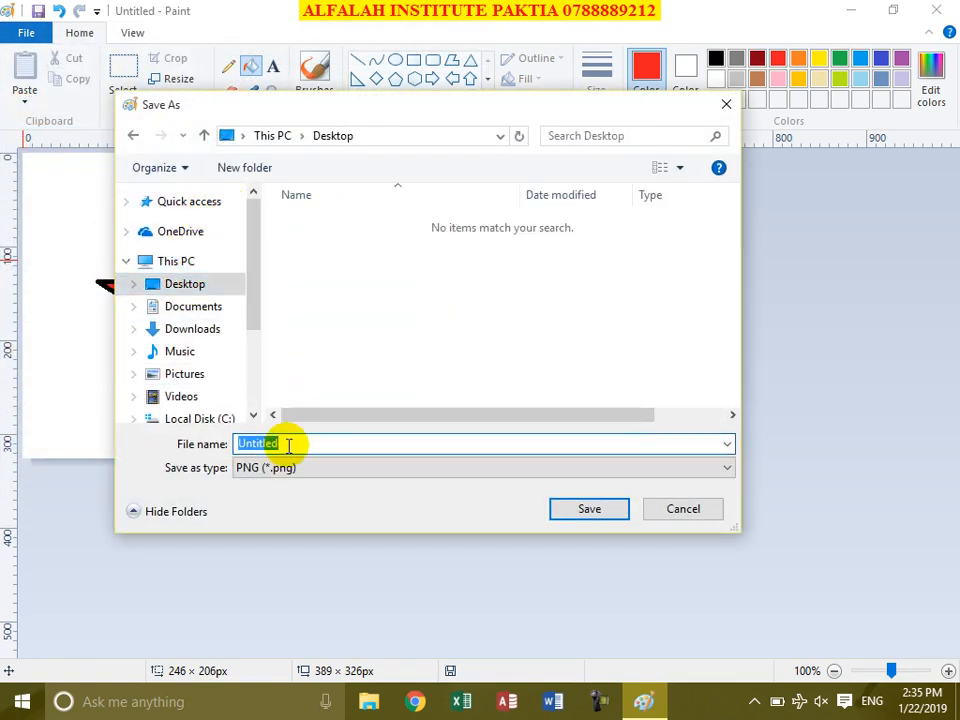
pyautogui.write('Star')
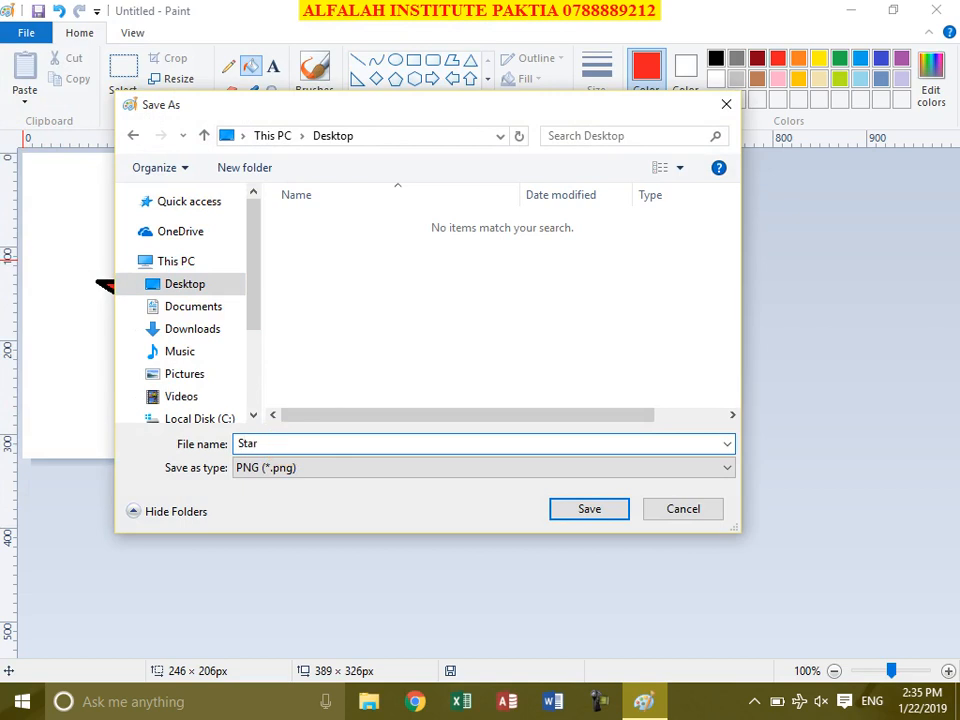
pyautogui.click(589, 510)
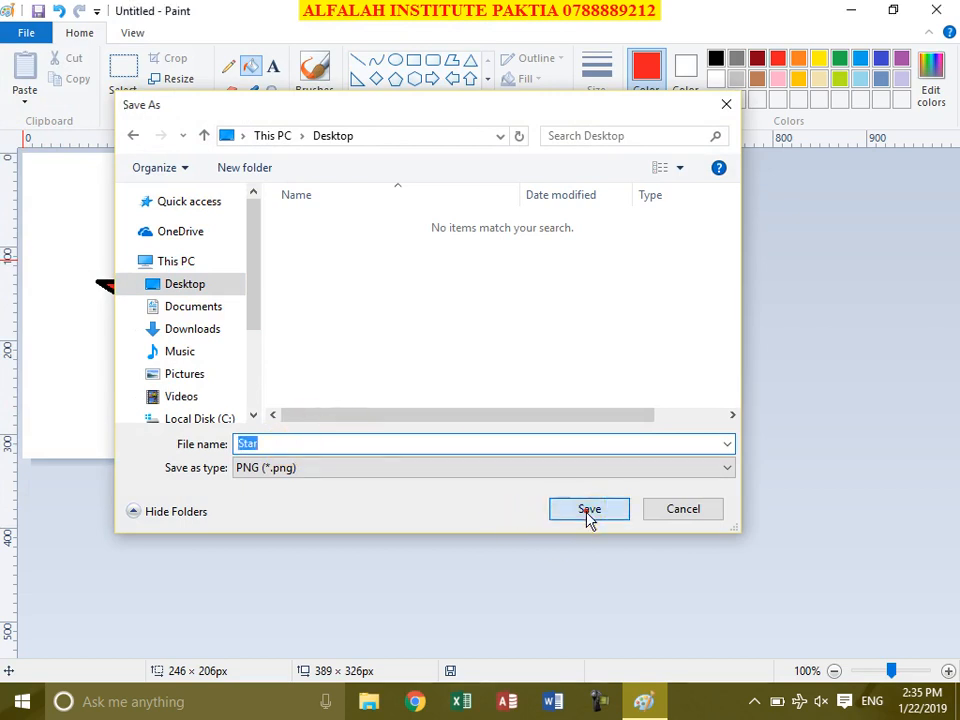
# Step: Review the printer, page range and copies options in the Print dialog and leave it without printing
pyautogui.click(26, 33)
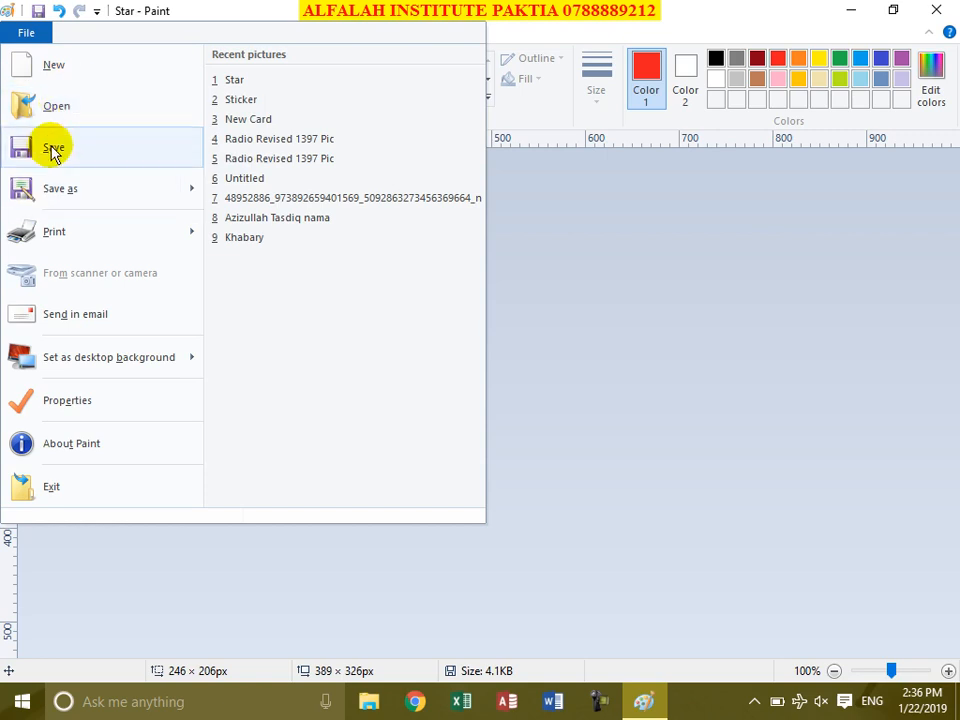
pyautogui.moveTo(145, 248)
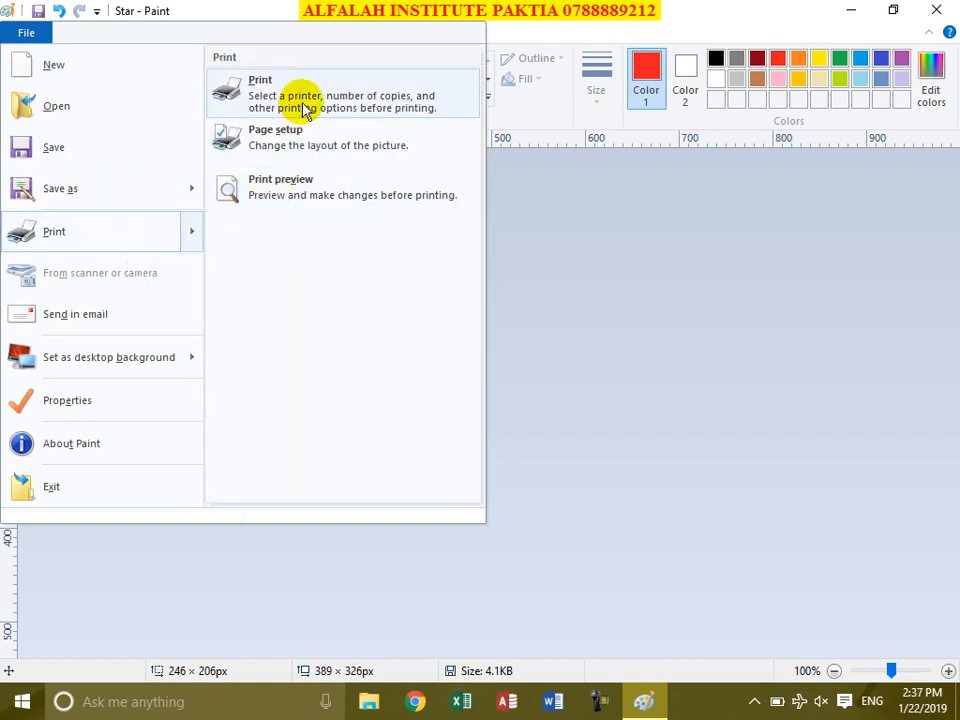
pyautogui.click(279, 82)
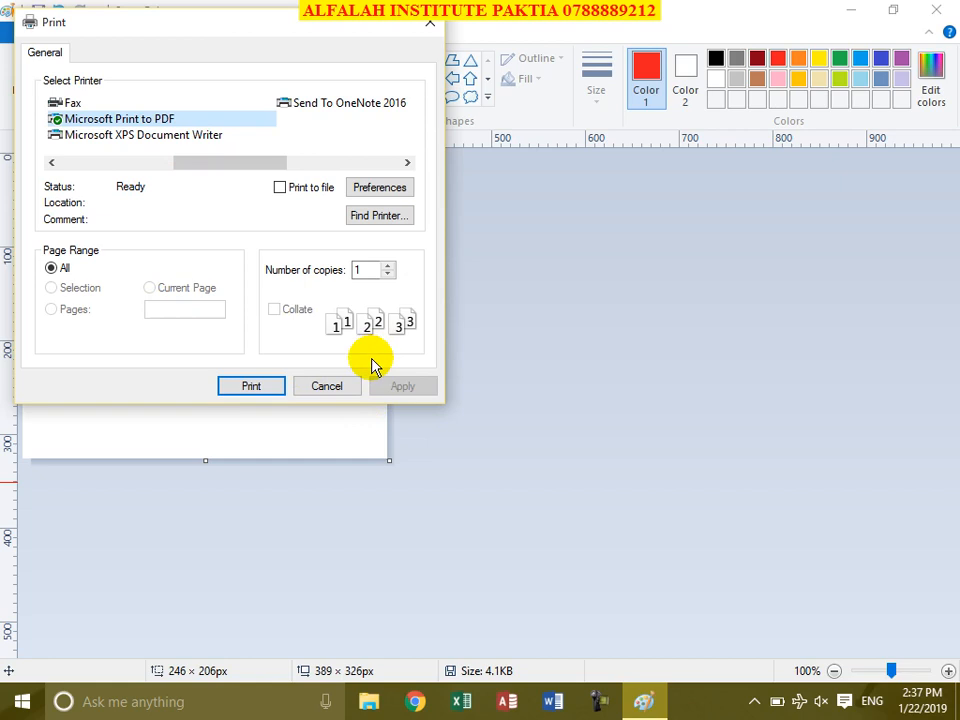
pyautogui.click(326, 386)
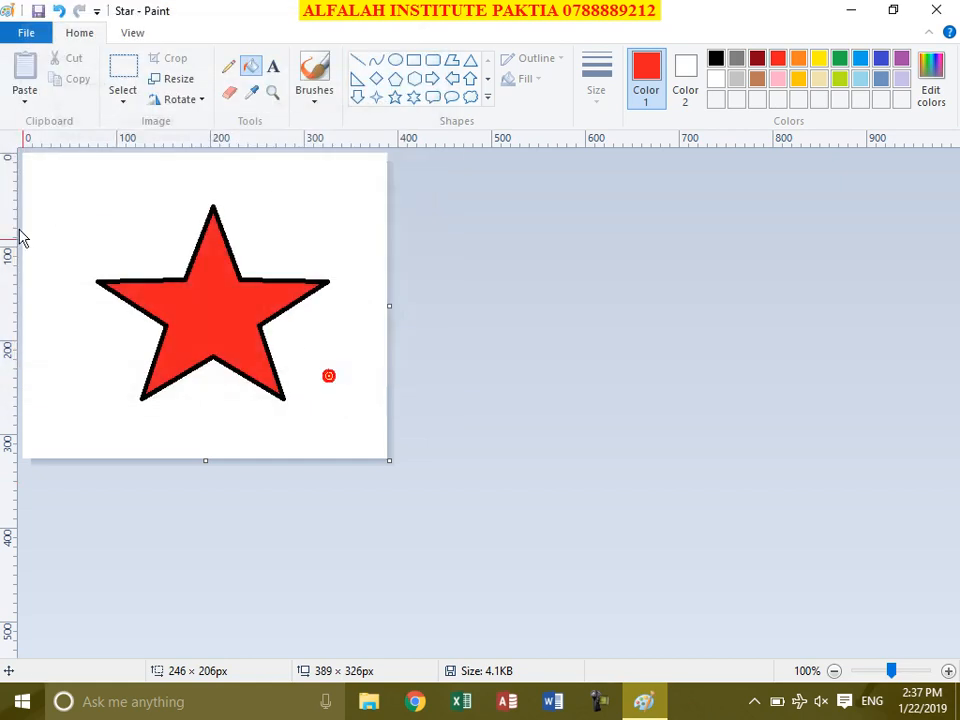
# Step: Open the page setup for the star picture and set the paper size to A4
pyautogui.click(24, 32)
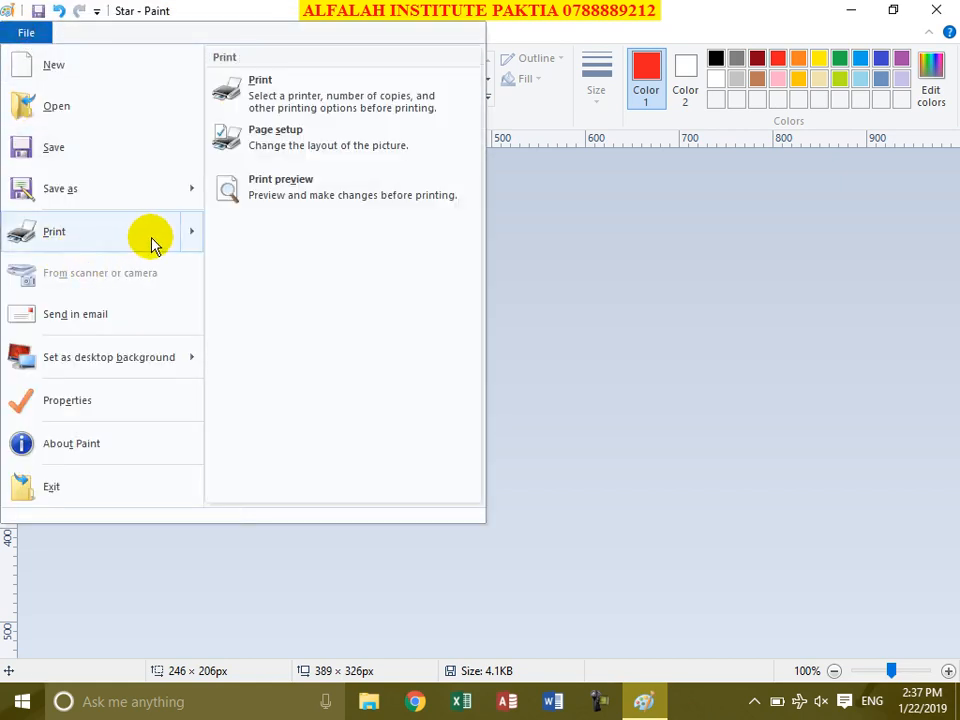
pyautogui.click(312, 112)
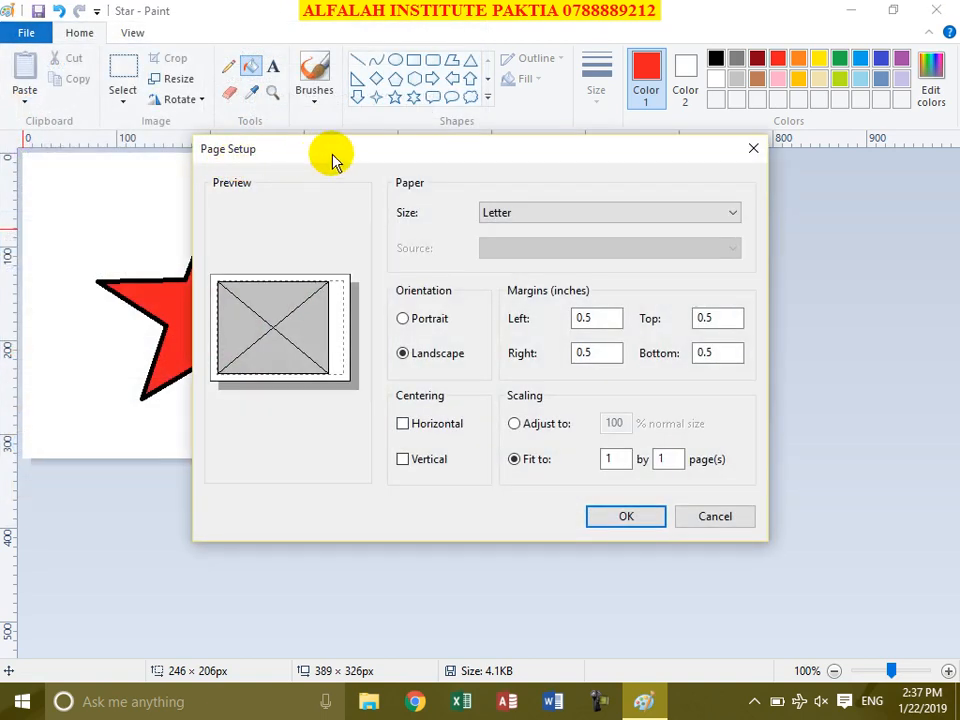
pyautogui.moveTo(326, 163); pyautogui.dragTo(334, 114)
pyautogui.click(555, 153)
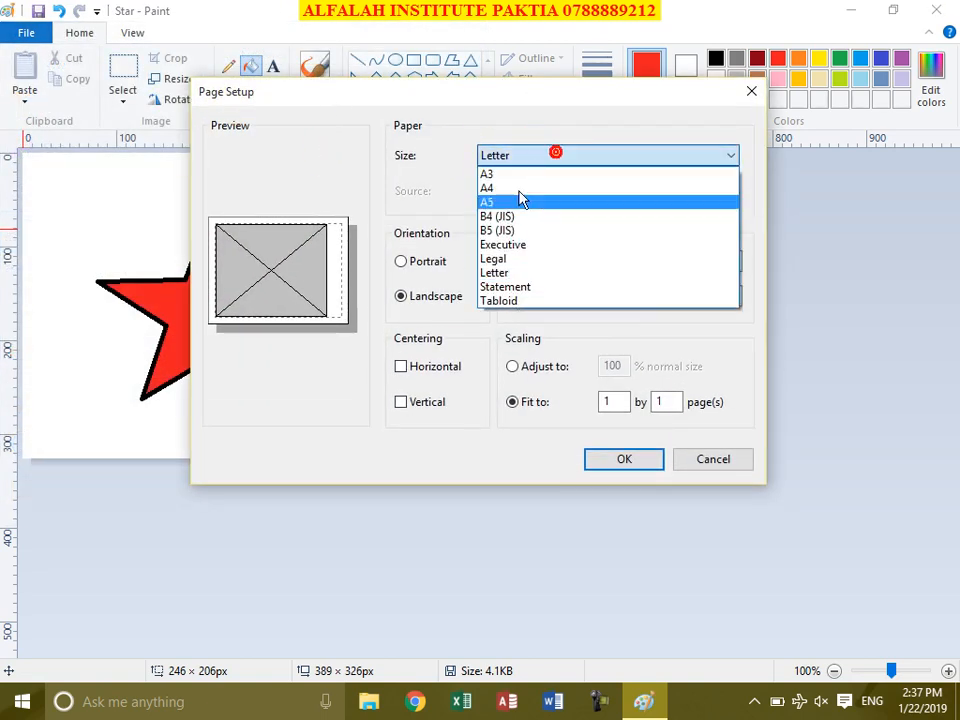
pyautogui.click(510, 187)
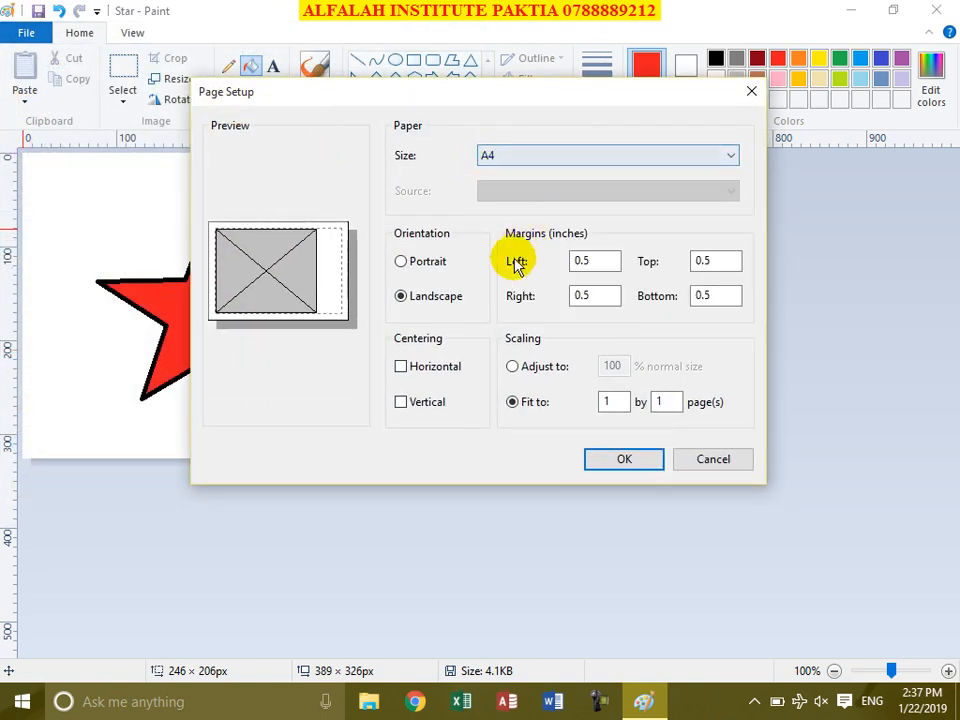
# Step: Try portrait orientation, return to landscape, and set the print scaling to adjust to 100% of normal size
pyautogui.click(417, 264)
pyautogui.click(424, 298)
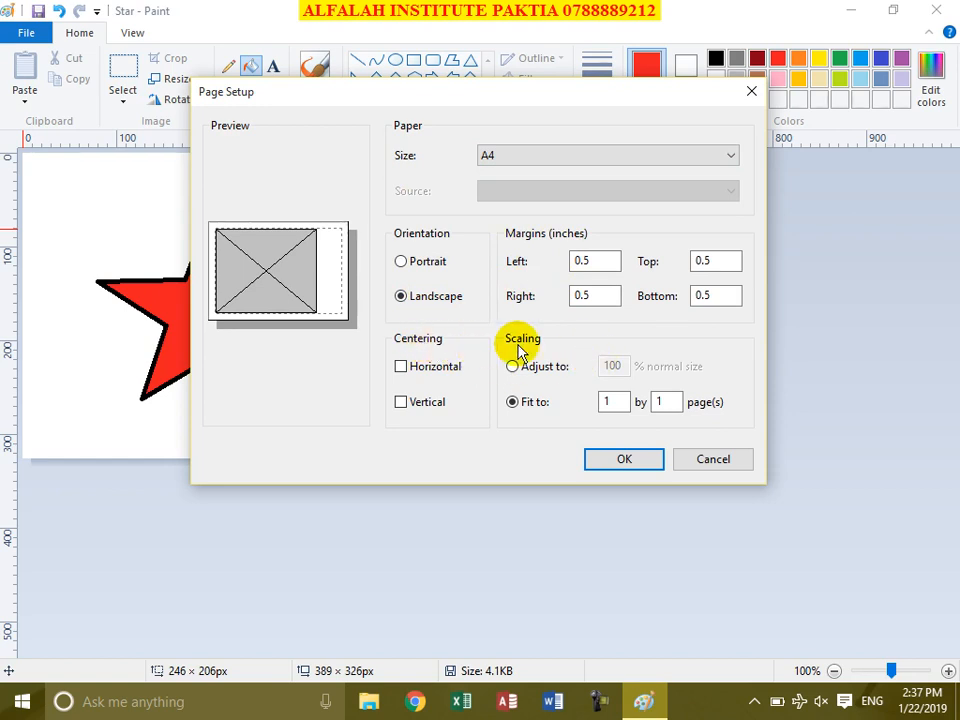
pyautogui.click(535, 368)
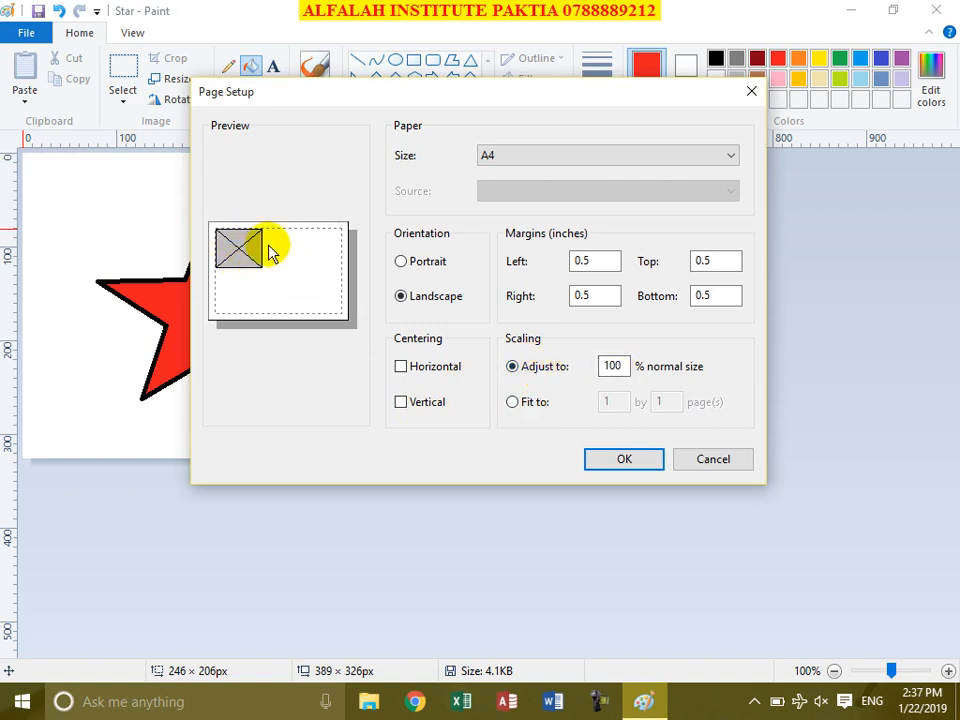
# Step: Center the picture both horizontally and vertically on the printed page
pyautogui.click(232, 256)
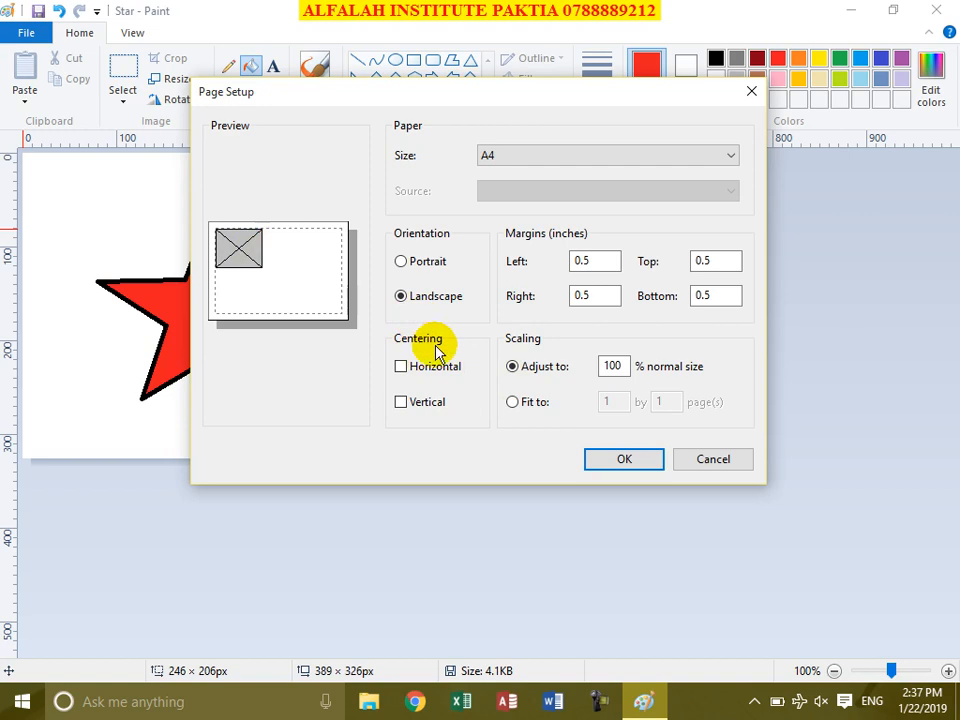
pyautogui.click(401, 368)
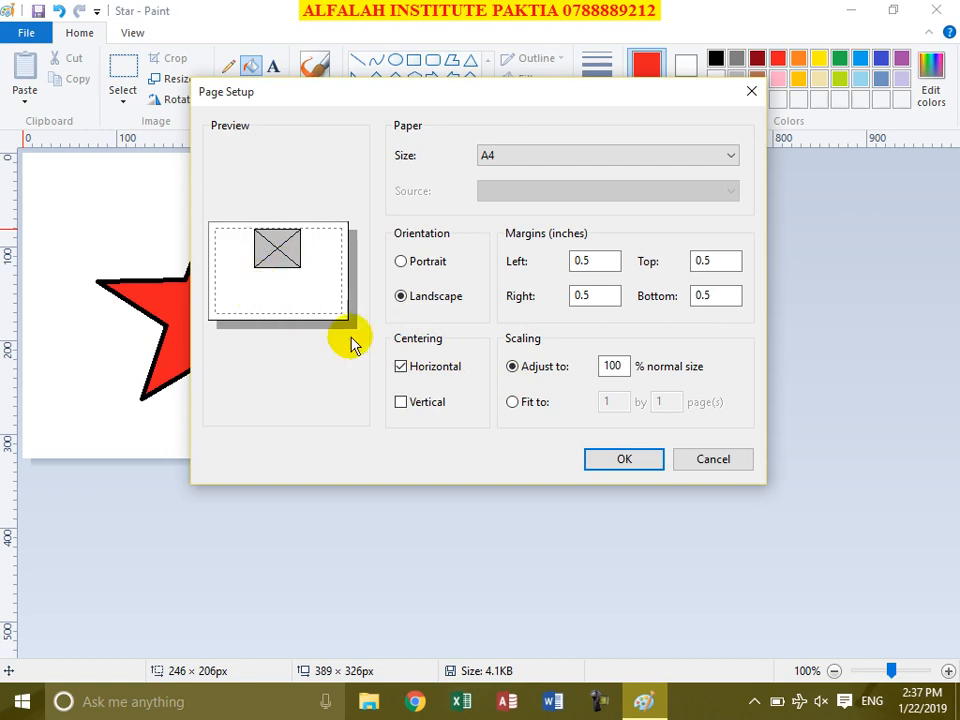
pyautogui.click(402, 402)
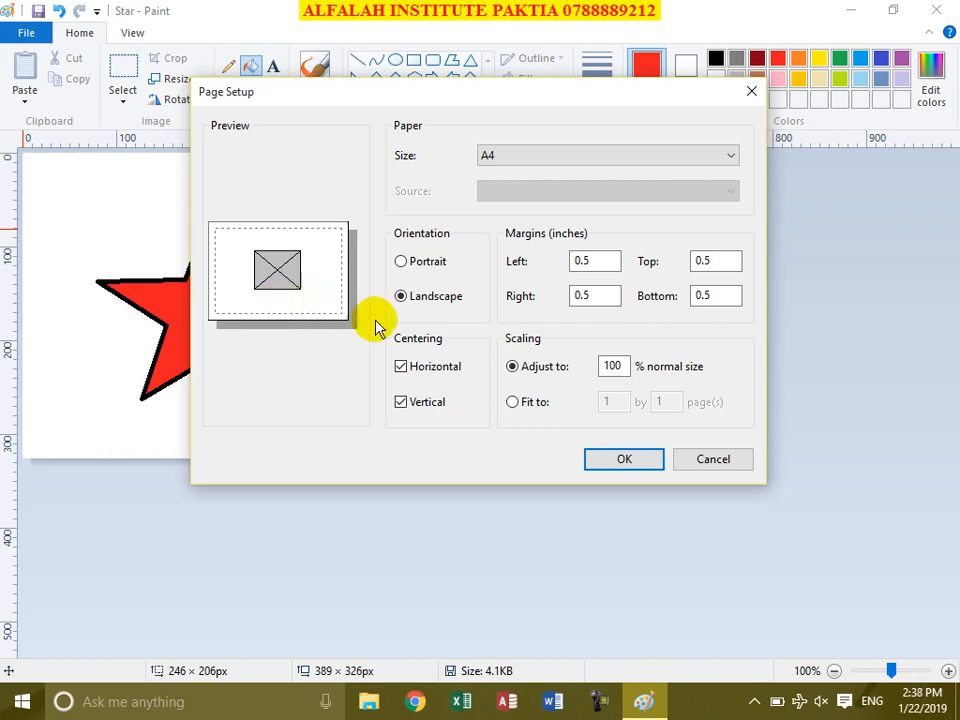
# Step: Try print scaling values of 120%, 150% and 180% of normal size
pyautogui.click(619, 365)
pyautogui.moveTo(619, 365); pyautogui.dragTo(596, 368)
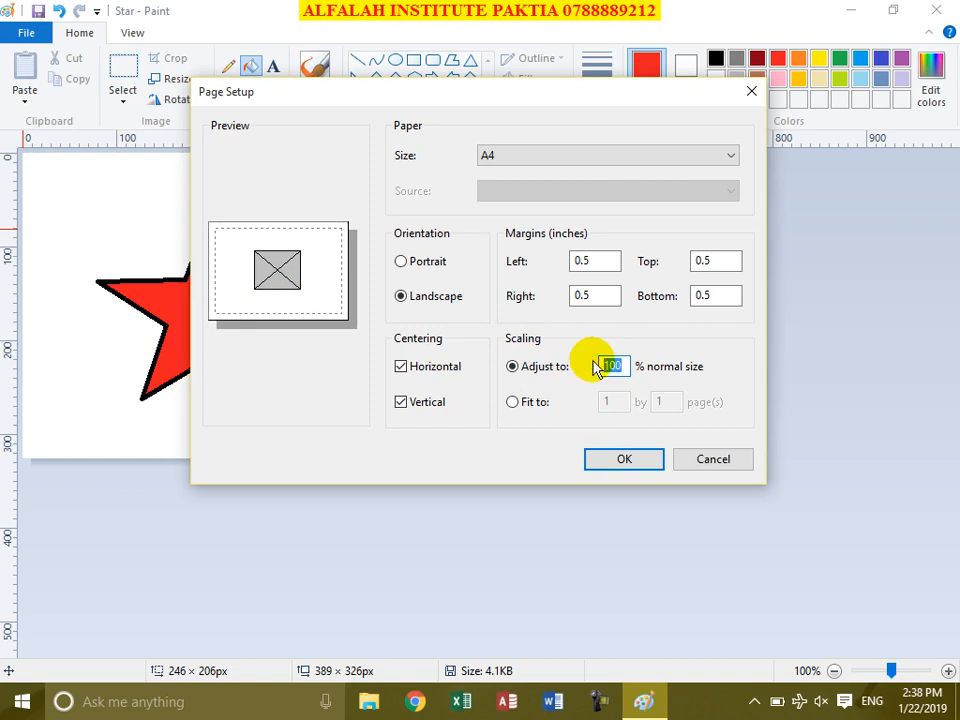
pyautogui.write('12')
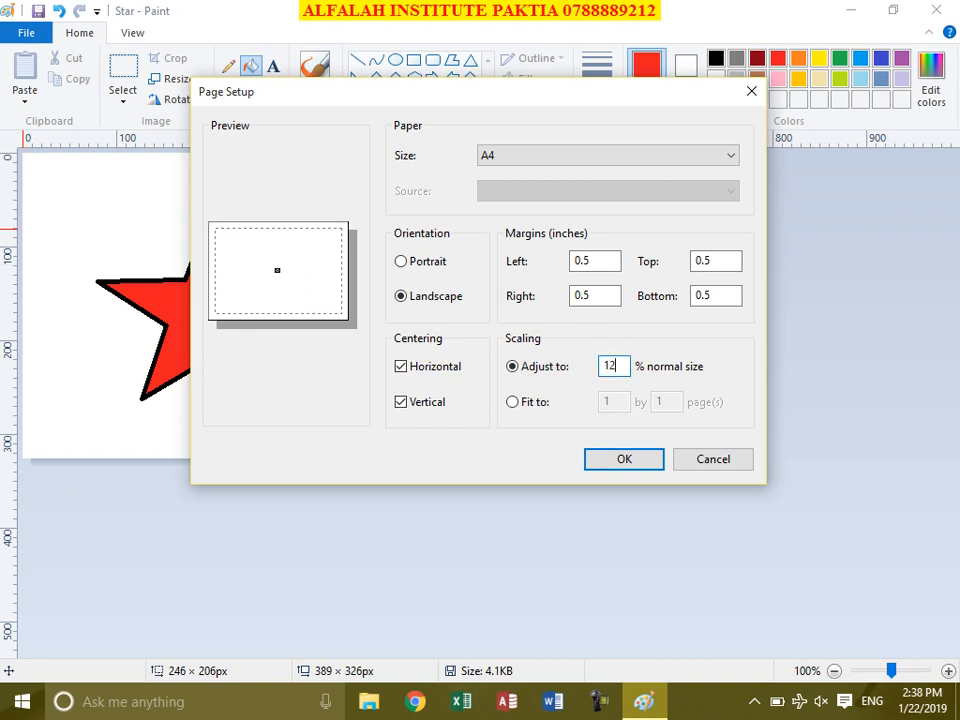
pyautogui.write('0')
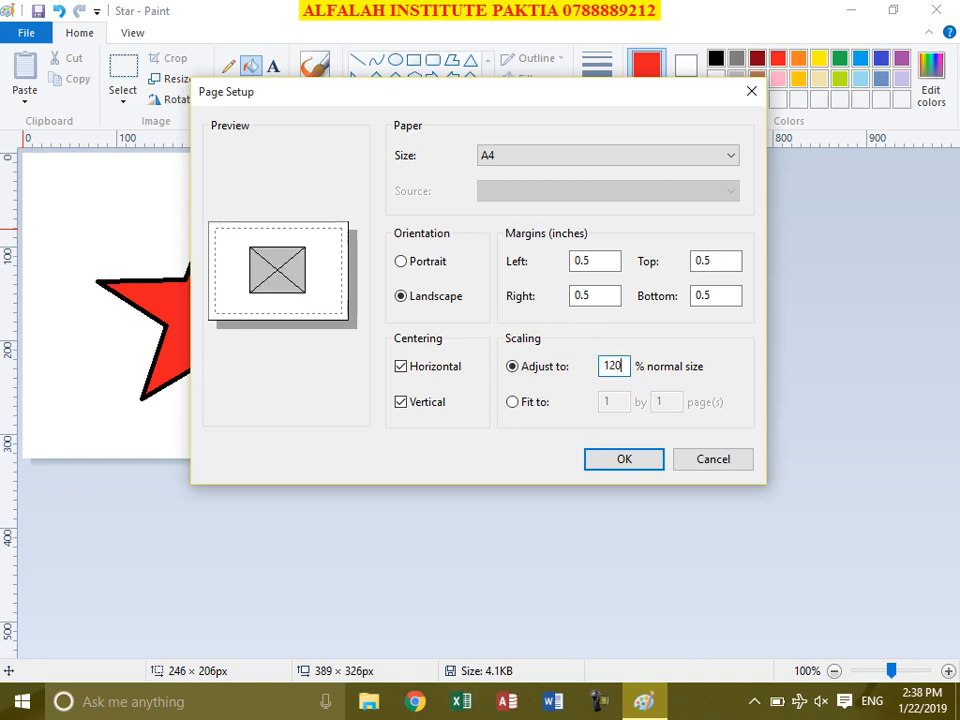
pyautogui.press('BackSpace')
pyautogui.press('BackSpace')
pyautogui.write('50')
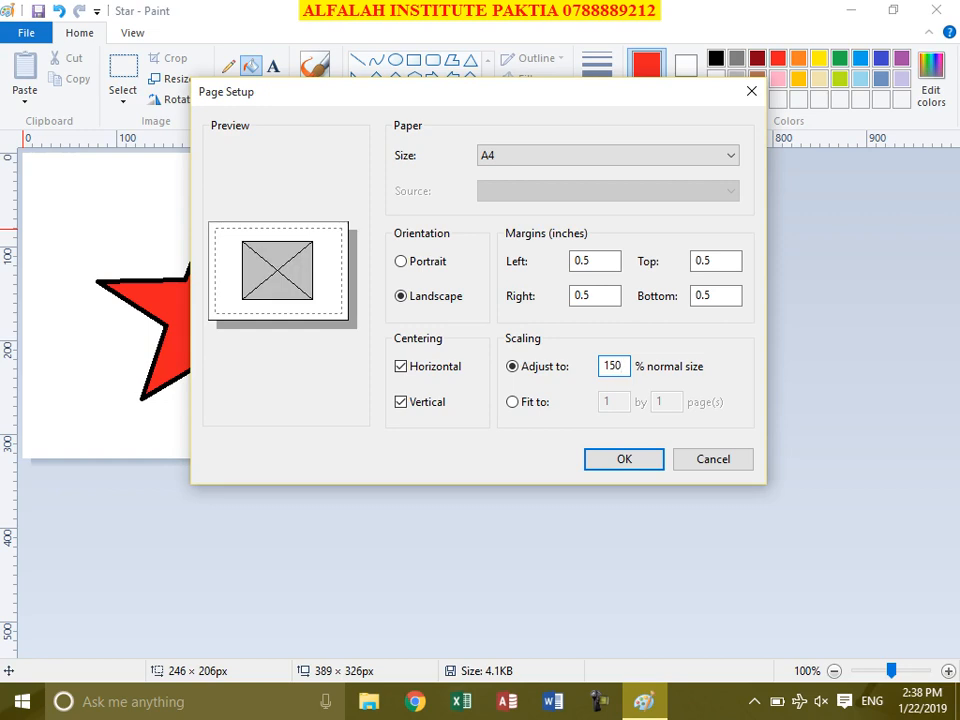
pyautogui.press('BackSpace')
pyautogui.write('8')
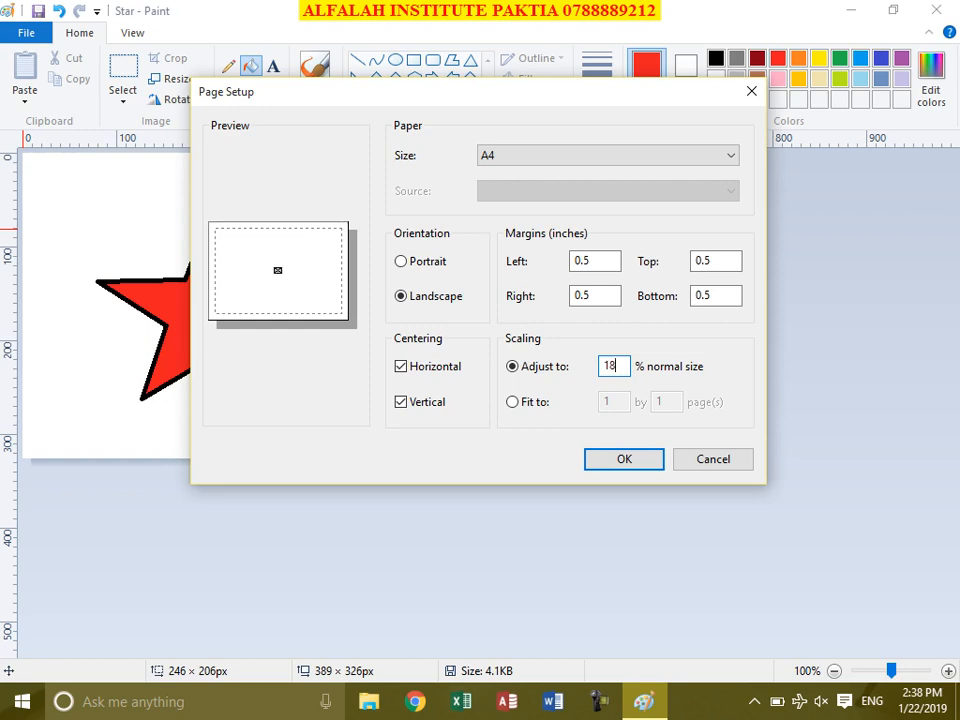
pyautogui.write('0')
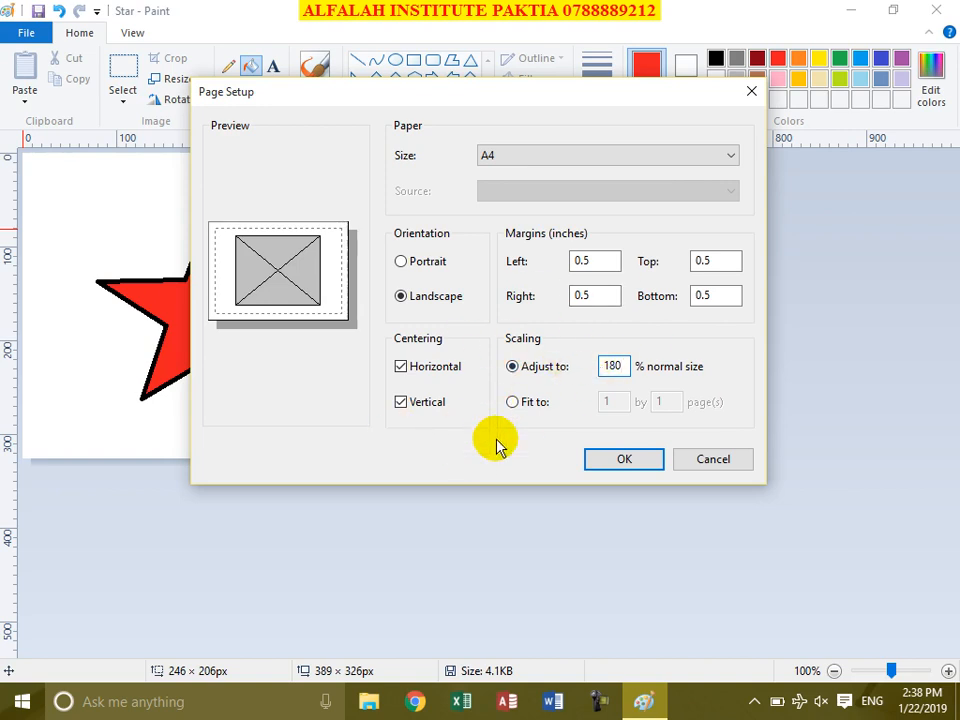
# Step: Switch the scaling to fit to pages, try 1 by 2, return to 1 by 1, and apply the page setup
pyautogui.click(512, 402)
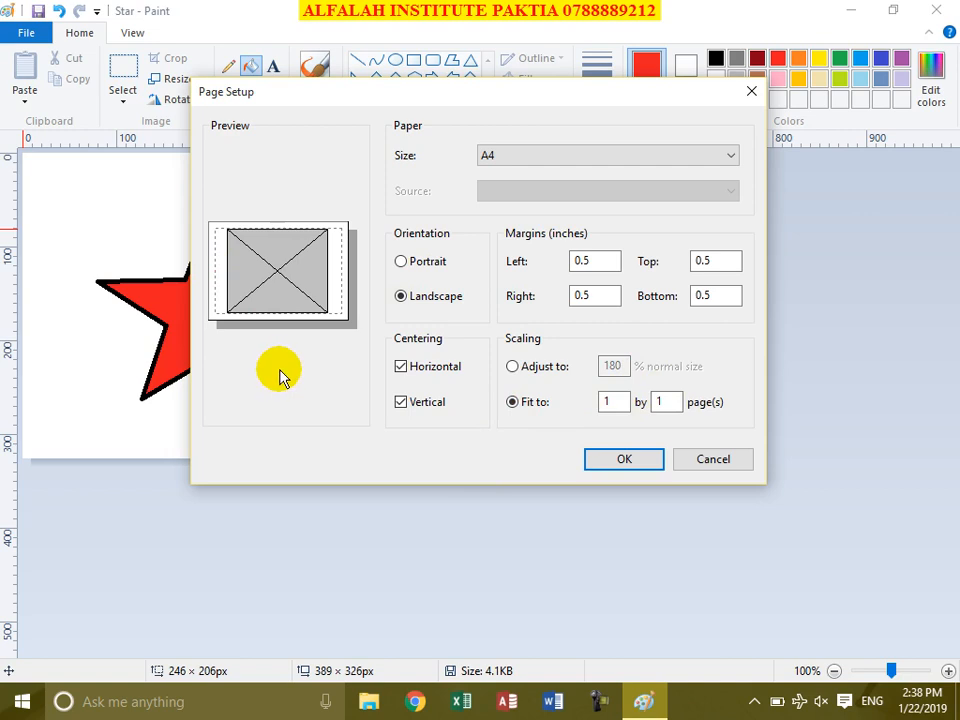
pyautogui.click(663, 401)
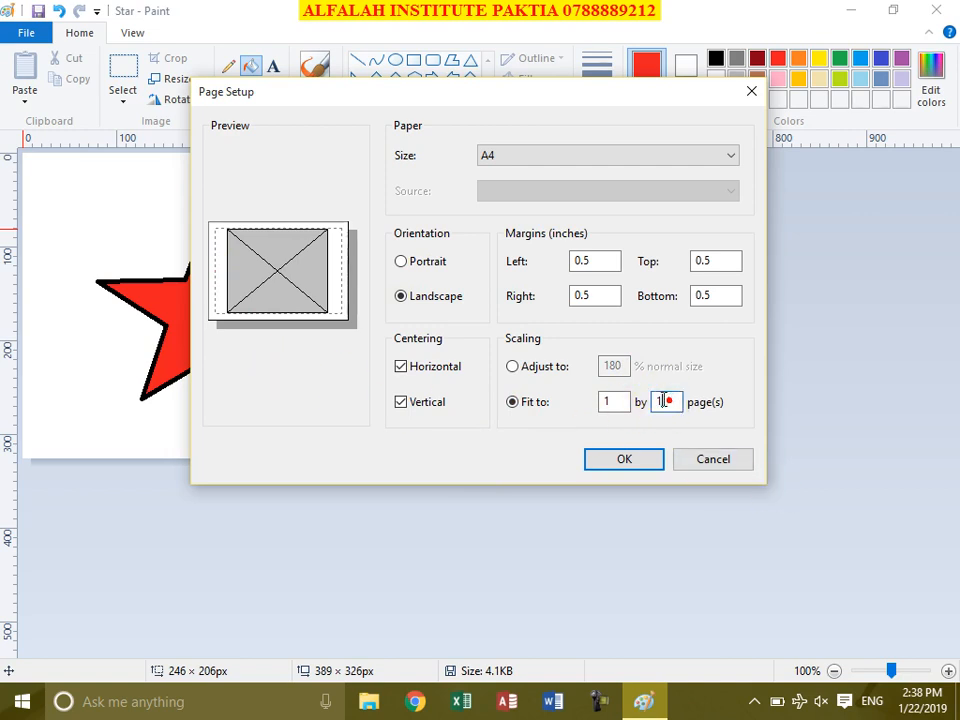
pyautogui.doubleClick(659, 400)
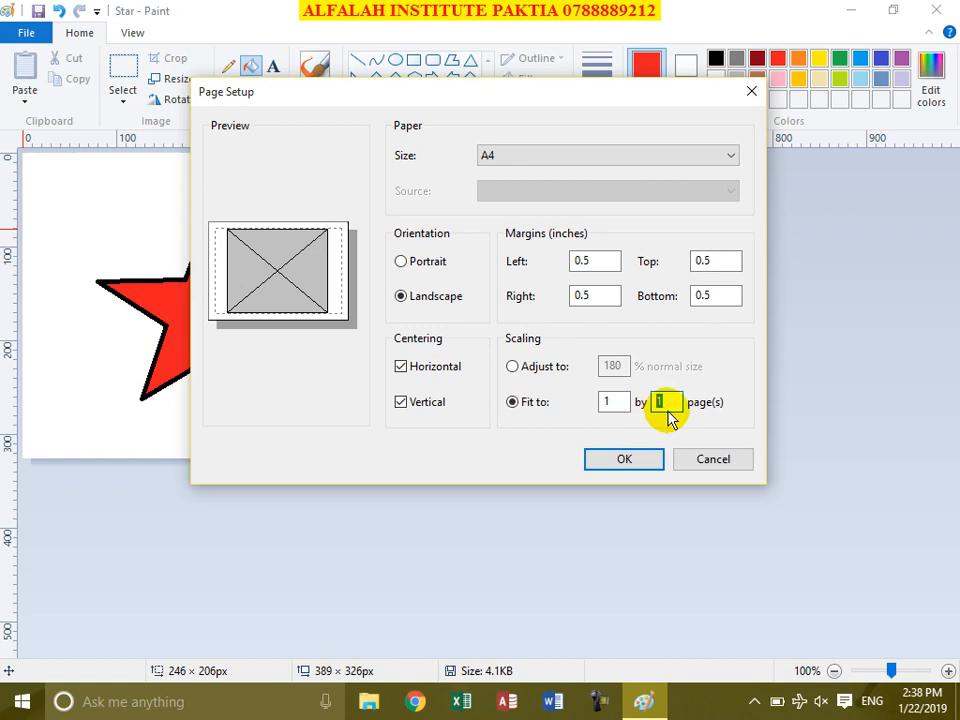
pyautogui.write('2')
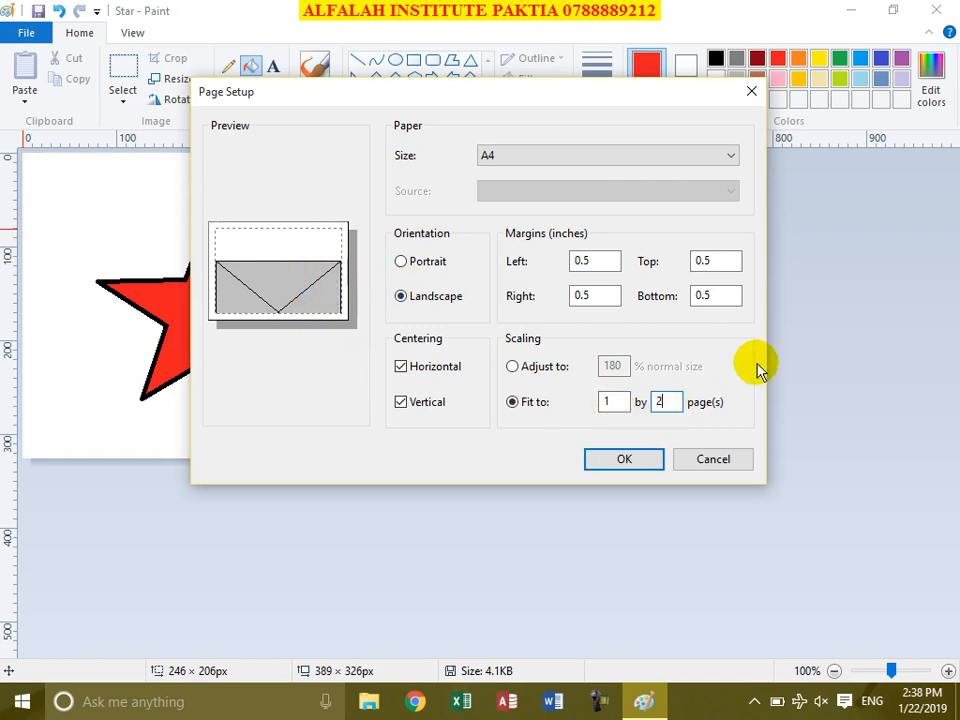
pyautogui.write('1')
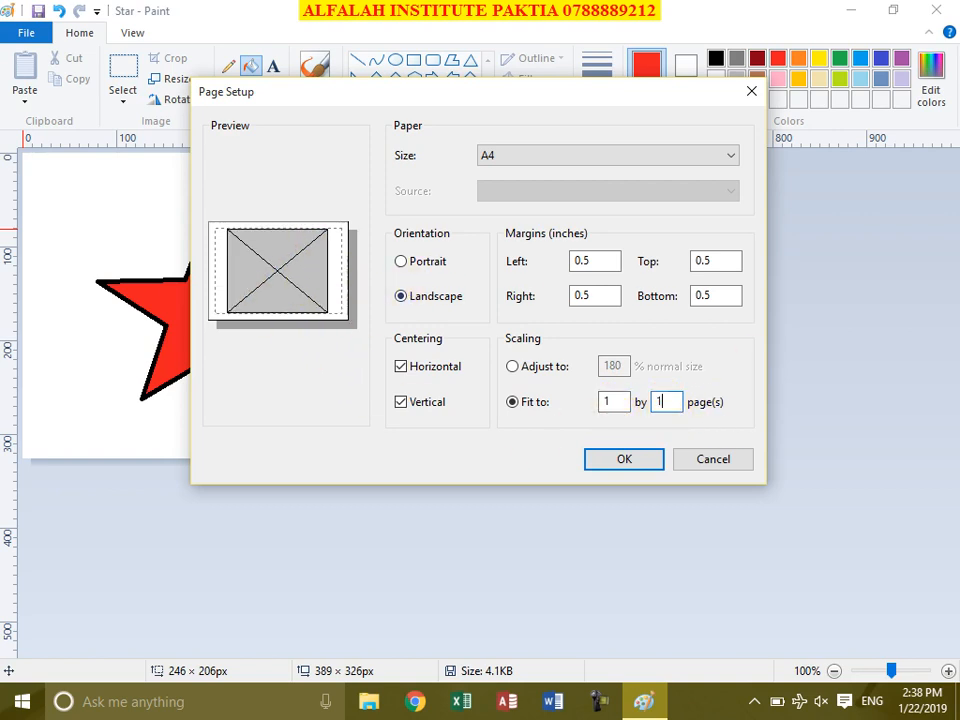
pyautogui.click(624, 460)
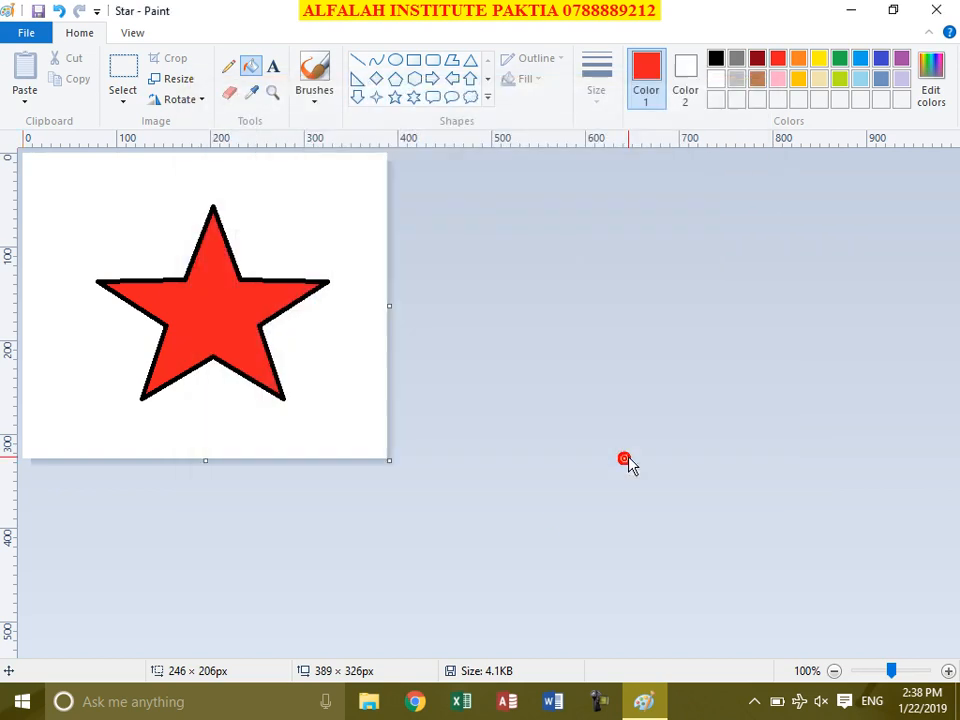
# Step: Examine the star picture in print preview at different zoom levels and close the preview
pyautogui.click(27, 35)
pyautogui.moveTo(194, 235)
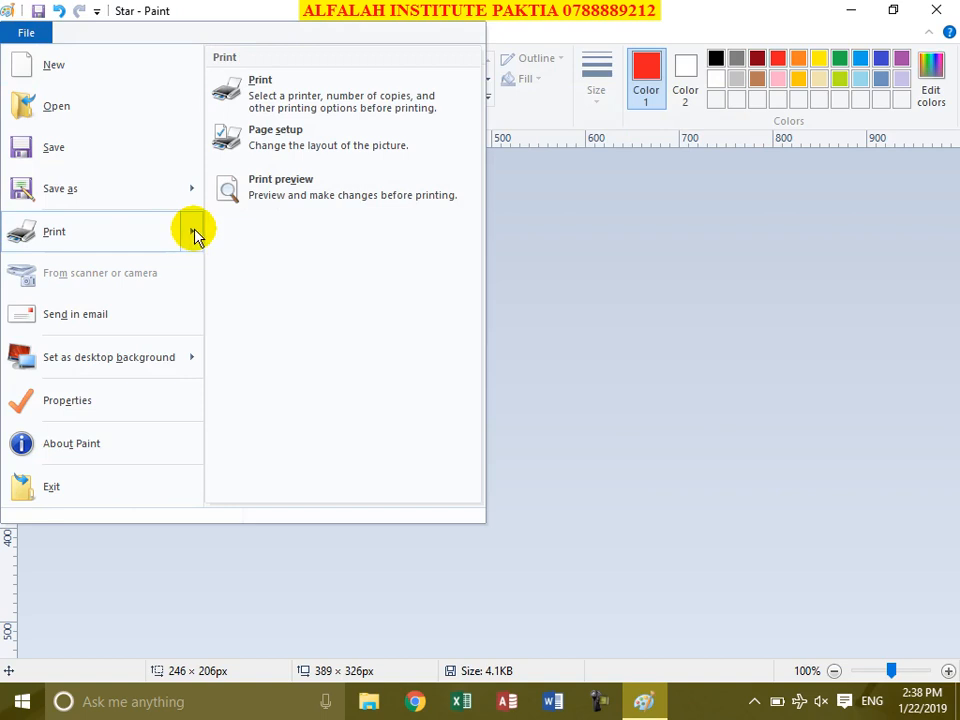
pyautogui.click(285, 204)
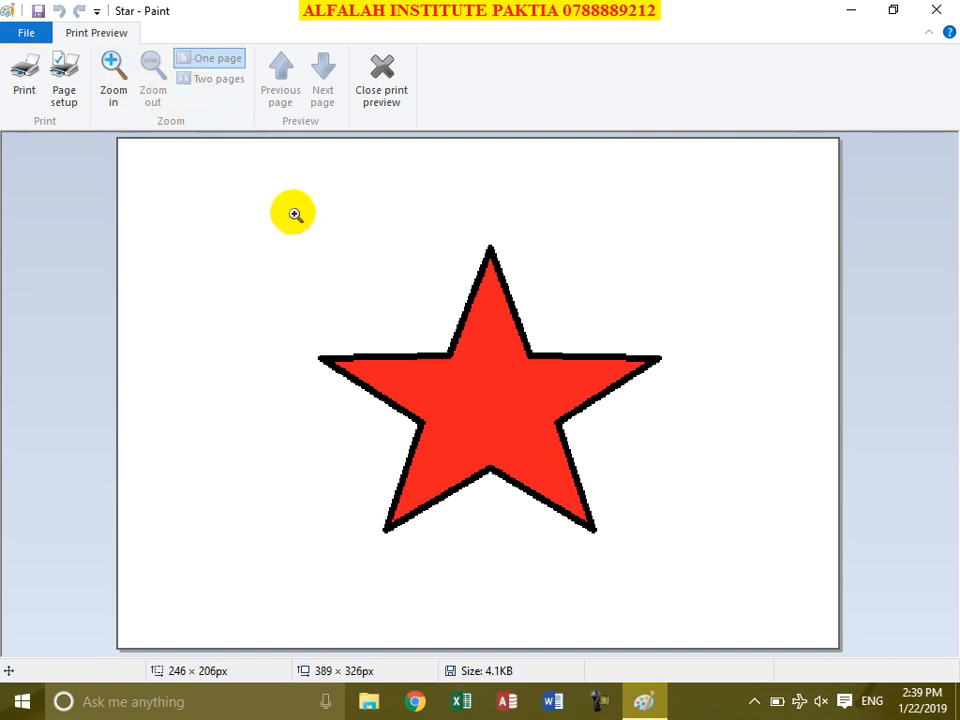
pyautogui.click(112, 88)
pyautogui.click(482, 392)
pyautogui.click(396, 392)
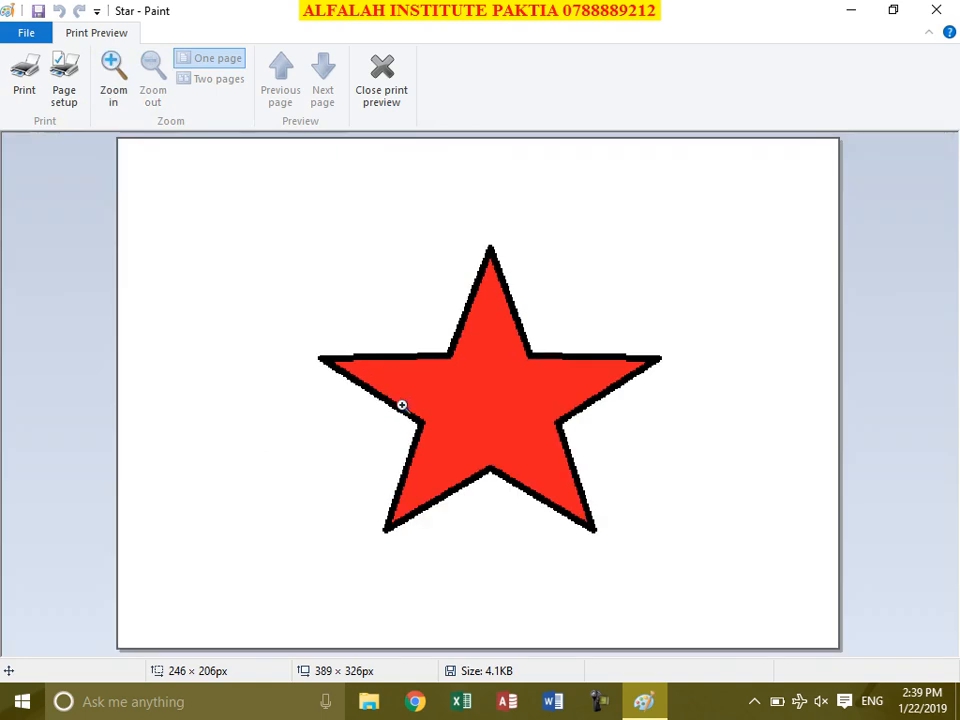
pyautogui.click(450, 393)
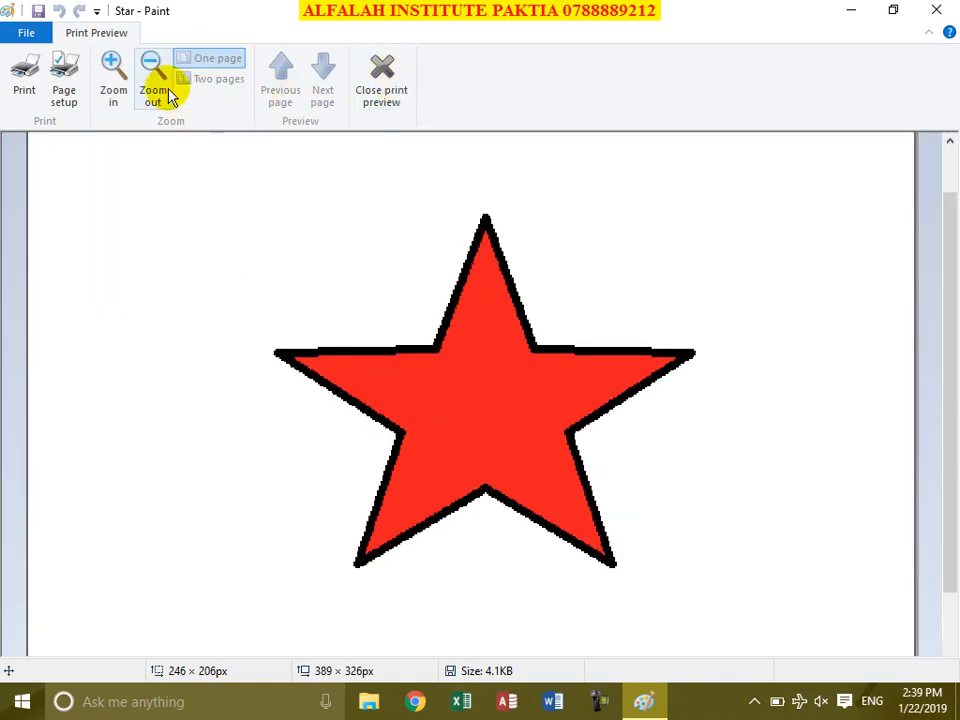
pyautogui.click(383, 90)
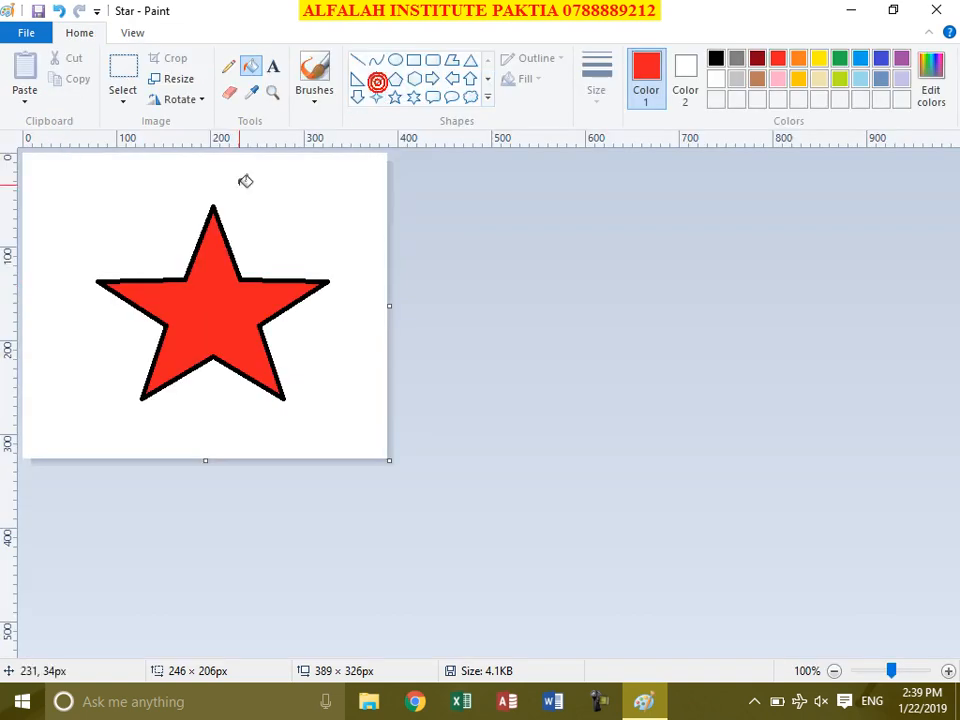
# Step: Review the scanner, email and desktop background commands, check the current desktop wallpaper, and return to the picture
pyautogui.click(26, 33)
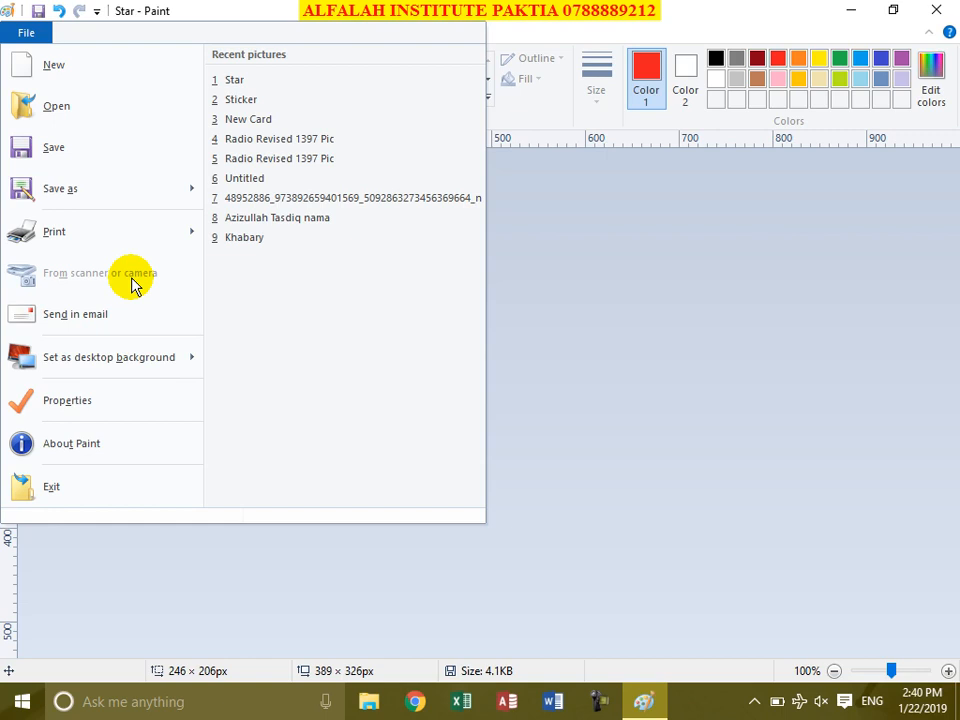
pyautogui.moveTo(125, 240)
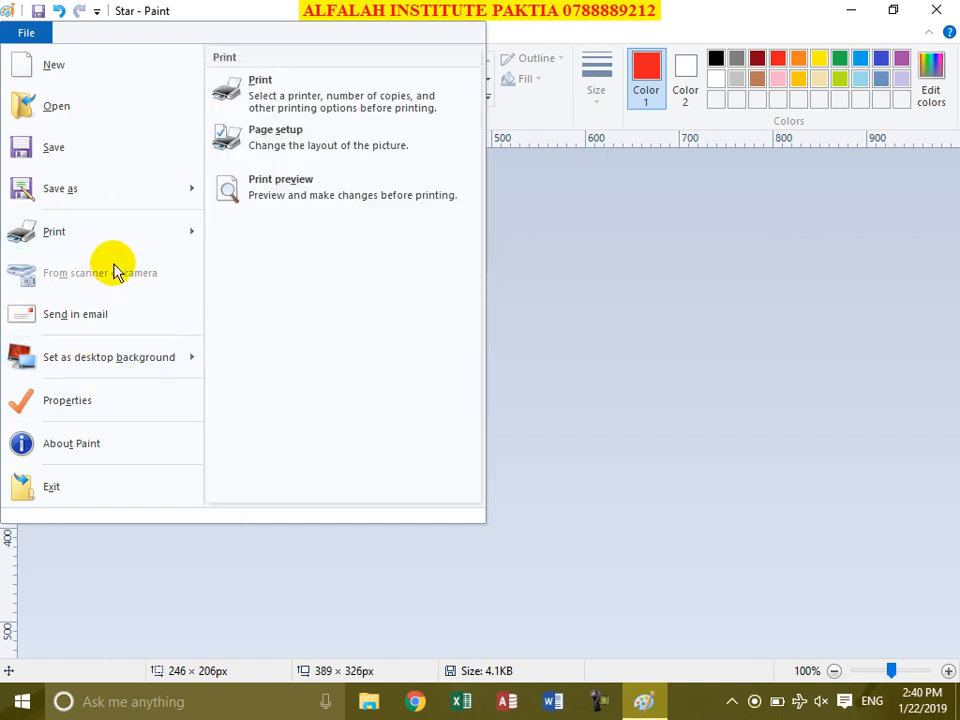
pyautogui.click(90, 283)
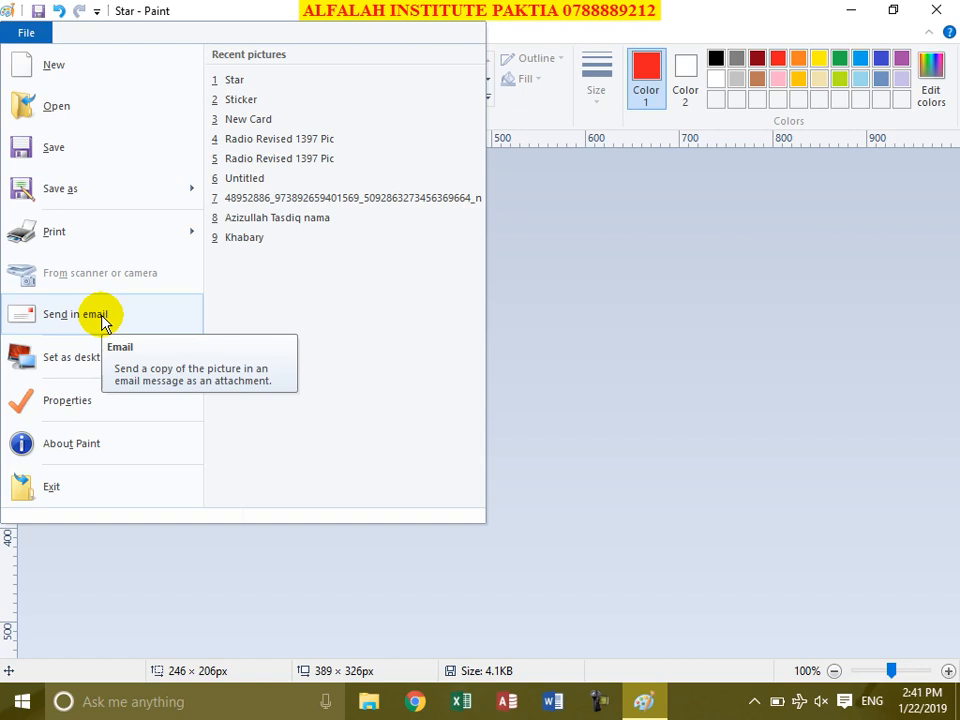
pyautogui.moveTo(122, 372)
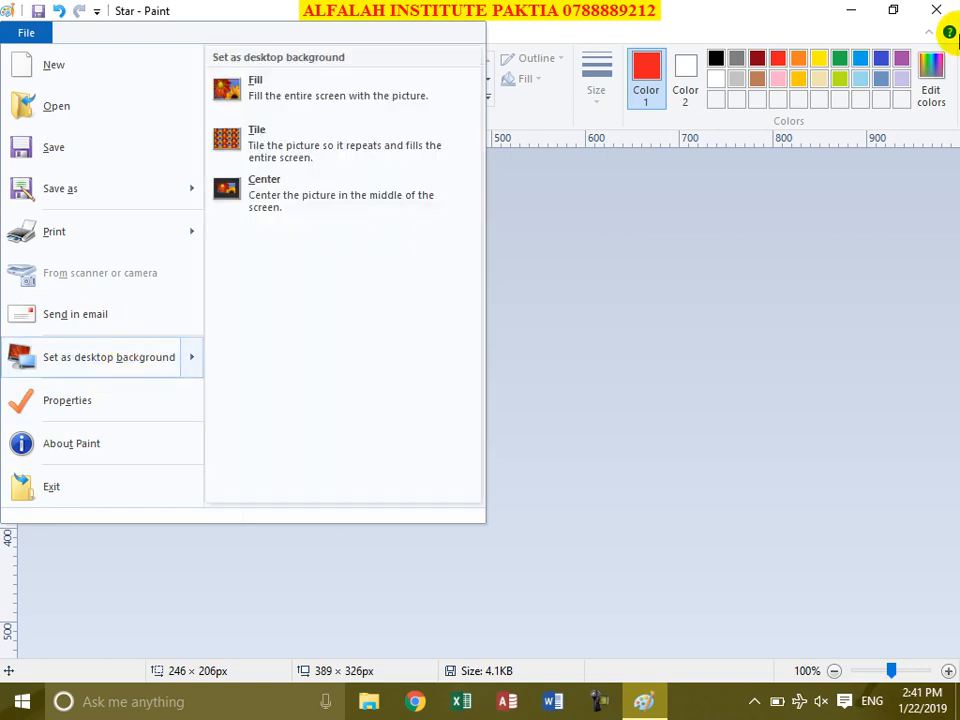
pyautogui.click(851, 10)
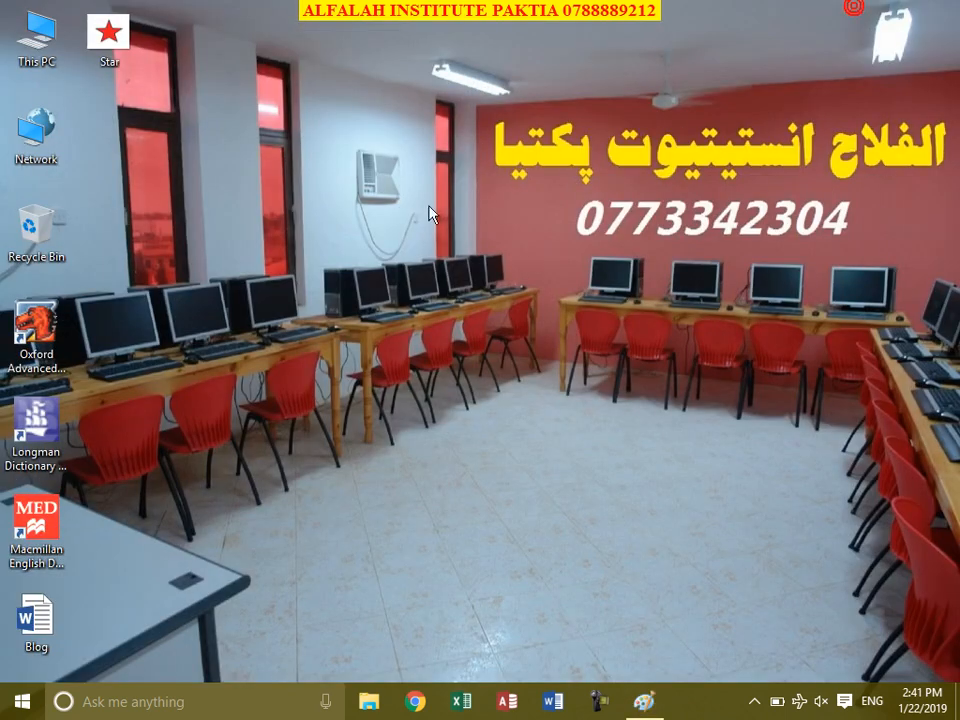
pyautogui.click(643, 701)
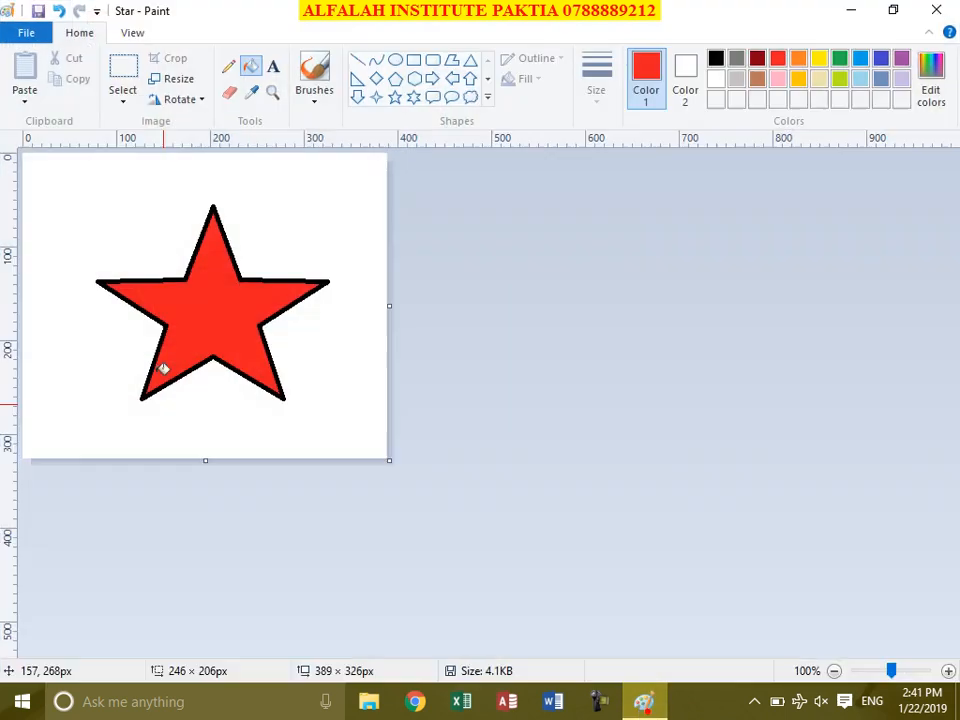
# Step: Set the star picture as the desktop background with the Fill option and view the desktop
pyautogui.click(30, 30)
pyautogui.moveTo(189, 358)
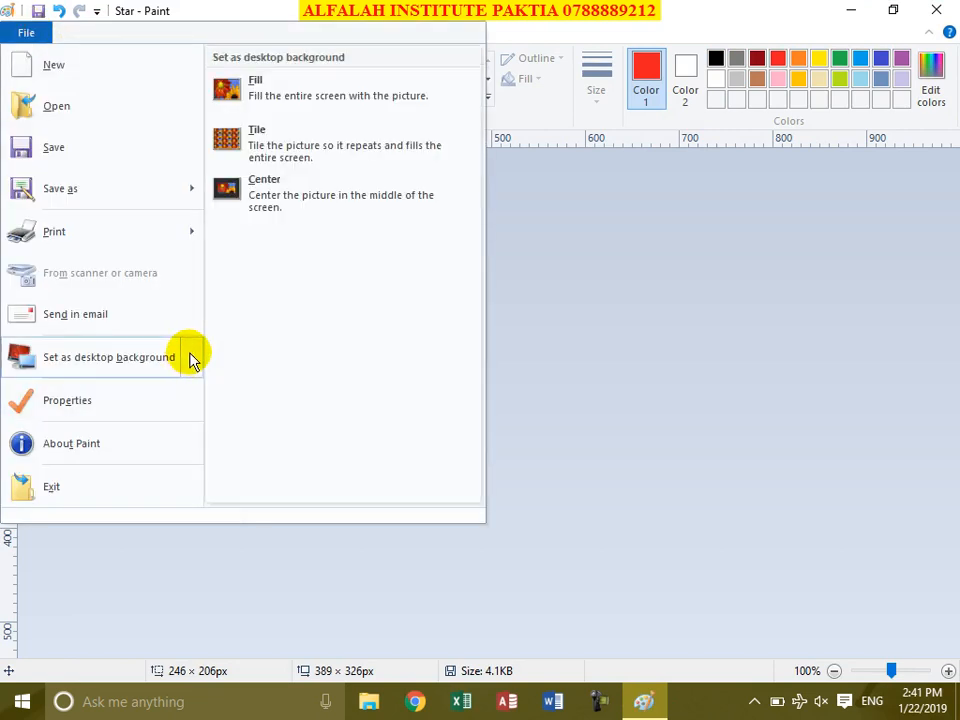
pyautogui.click(279, 100)
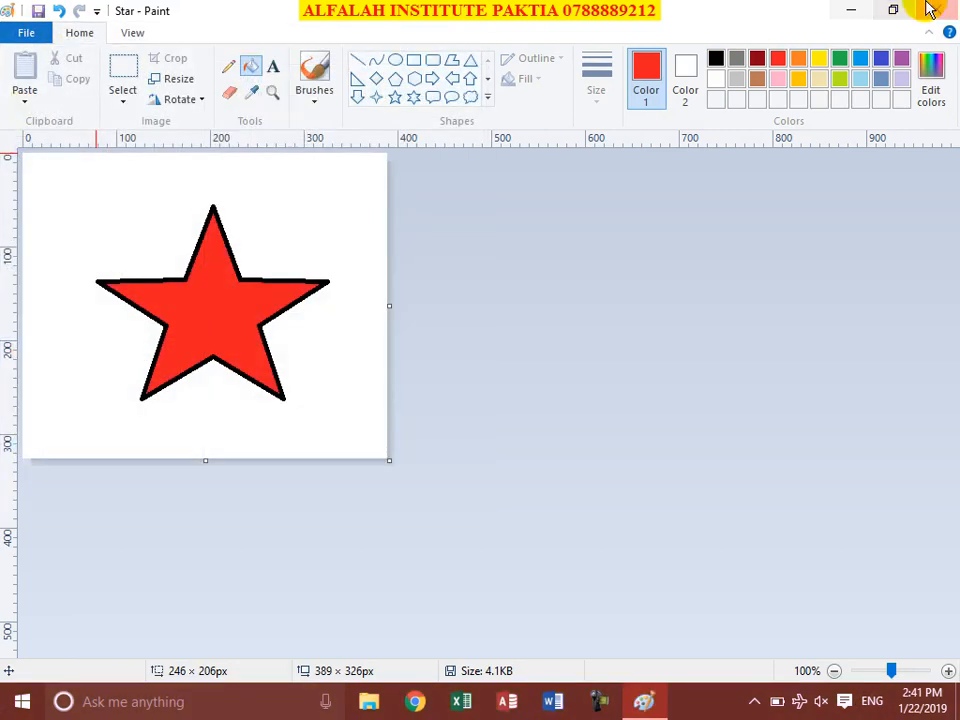
pyautogui.click(866, 14)
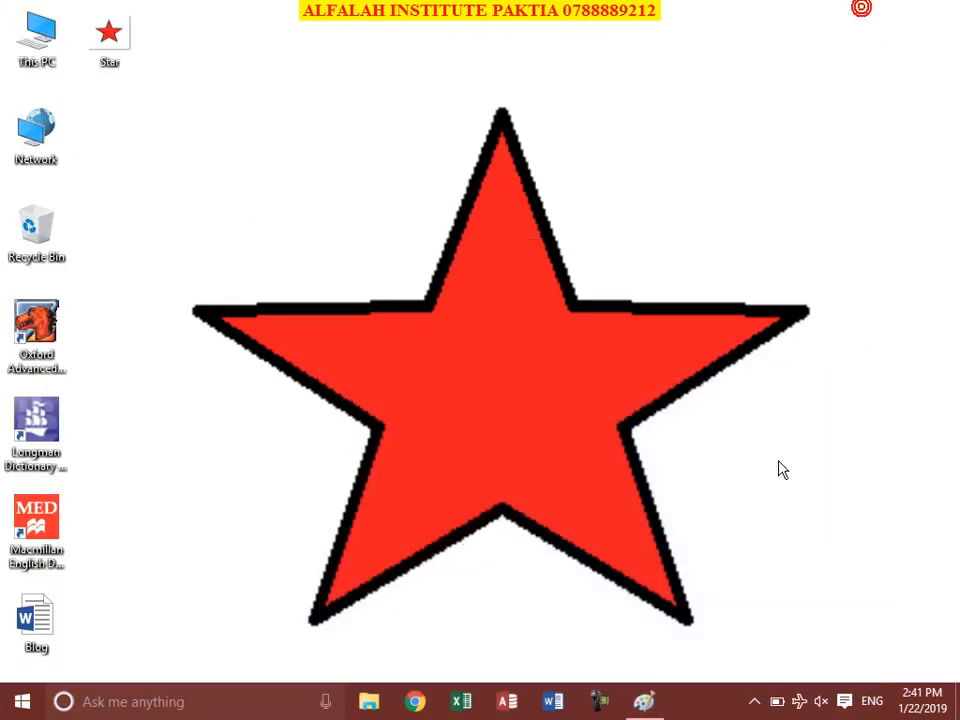
# Step: Return to the picture, set it as a tiled desktop background, and view the desktop
pyautogui.click(643, 701)
pyautogui.click(26, 31)
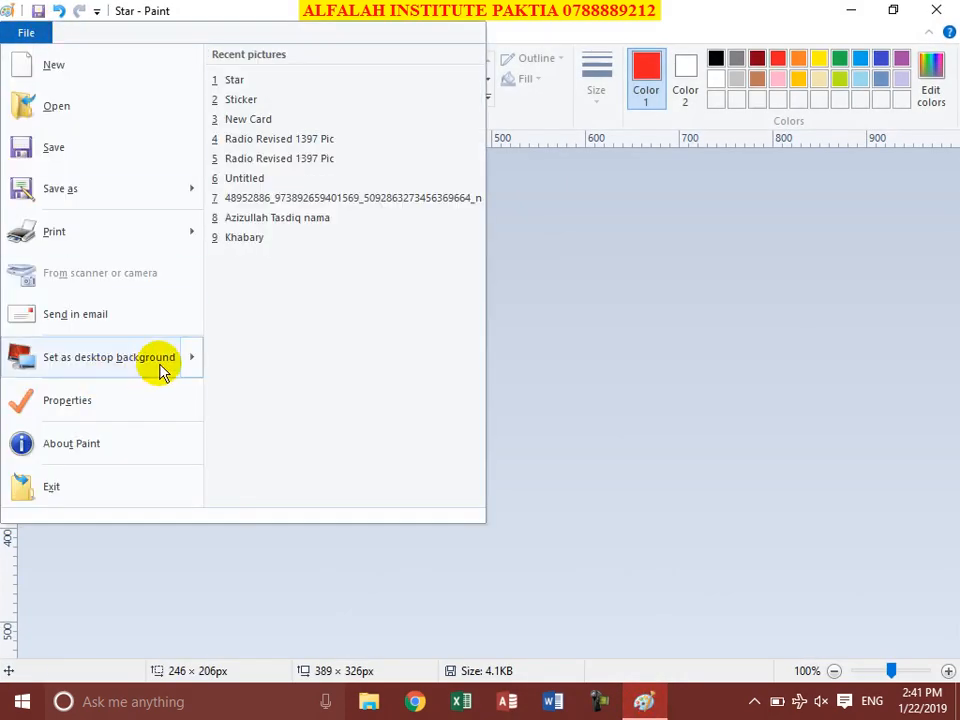
pyautogui.moveTo(190, 366)
pyautogui.click(289, 157)
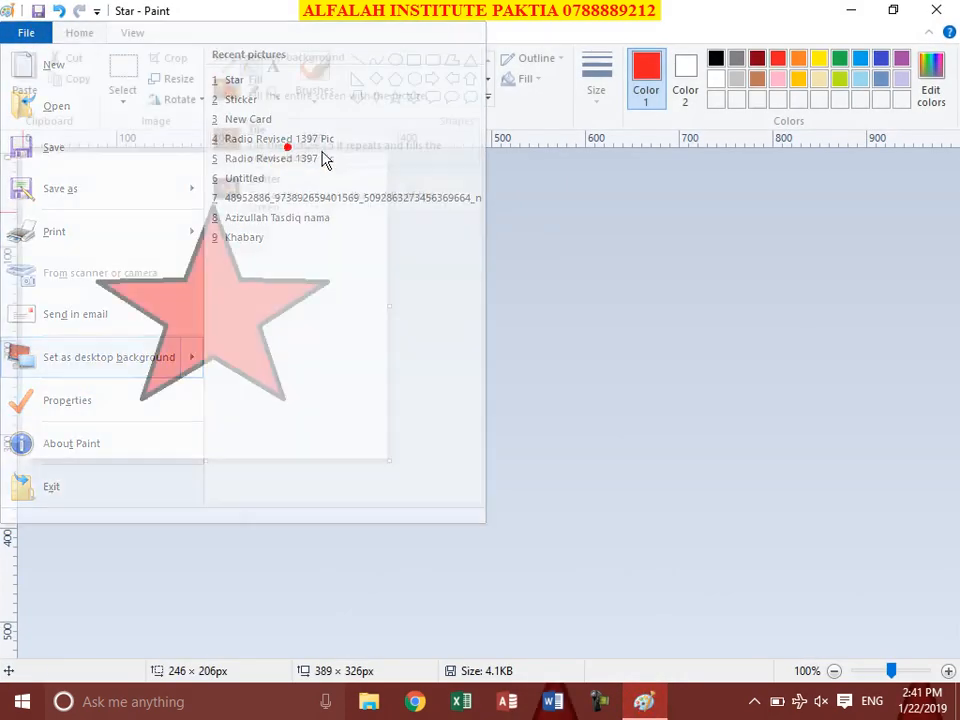
pyautogui.click(866, 14)
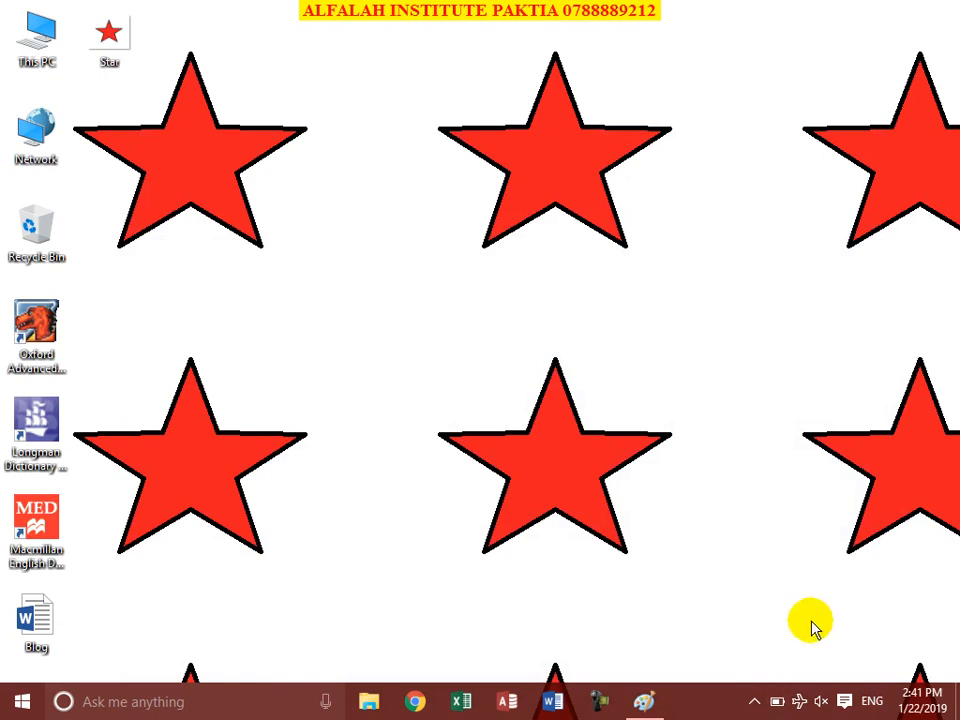
# Step: Return to the picture and set it as the desktop background with the Center option
pyautogui.click(655, 702)
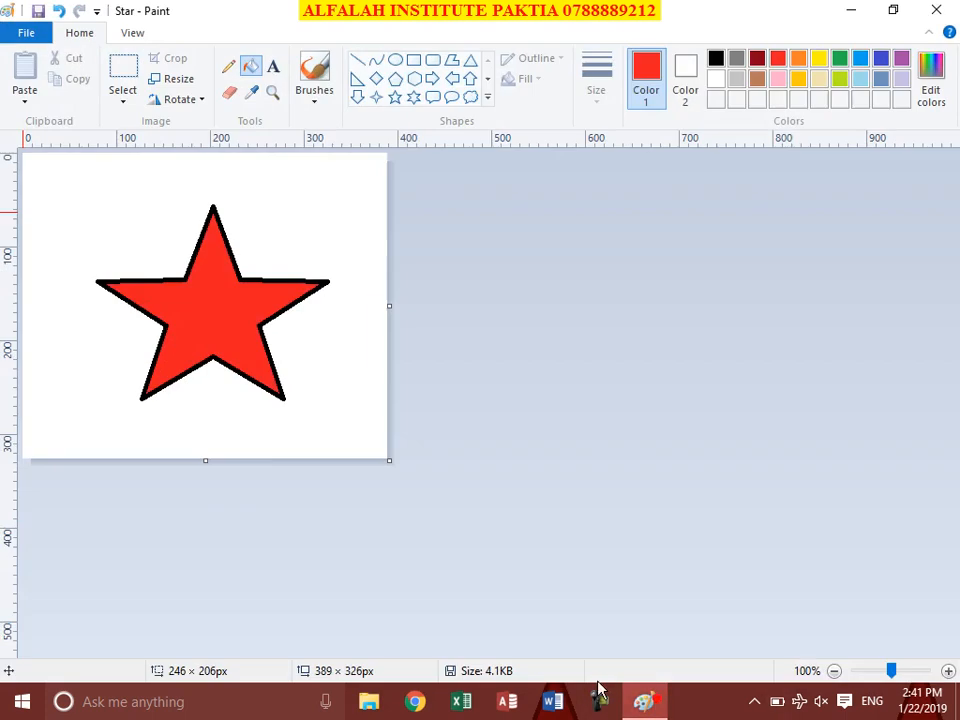
pyautogui.click(32, 31)
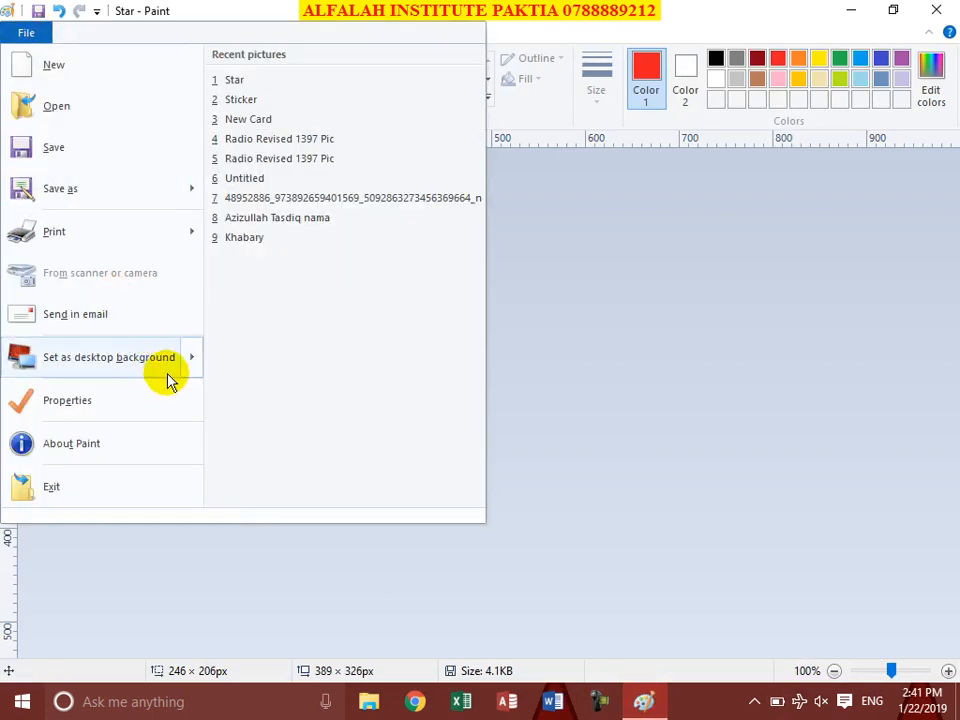
pyautogui.moveTo(195, 362)
pyautogui.click(289, 197)
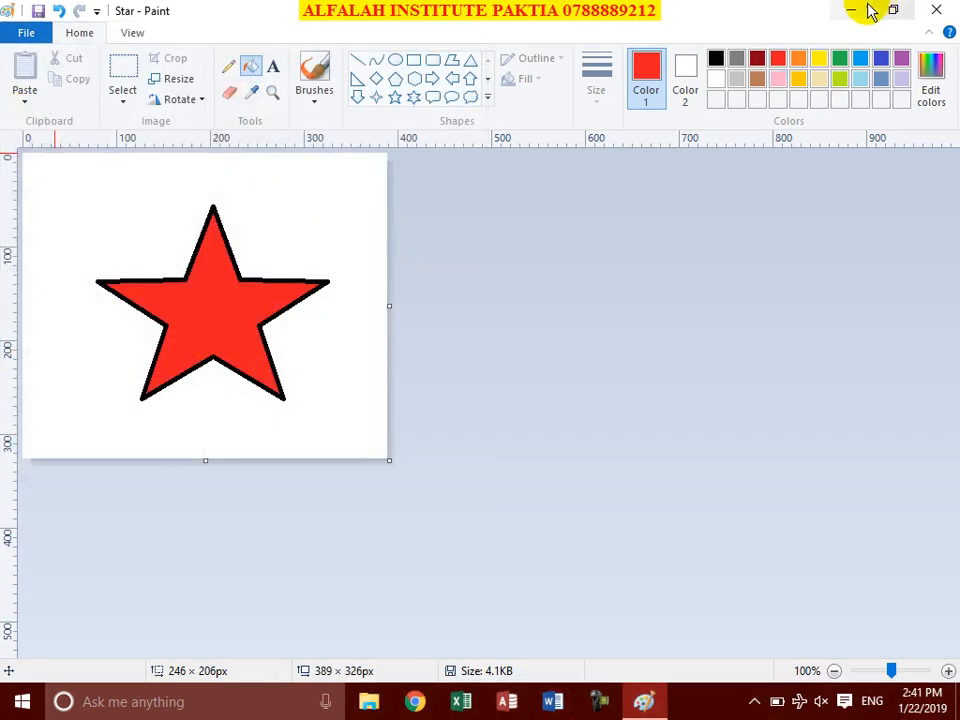
# Step: View the desktop with the centered star background and return to the picture
pyautogui.click(866, 10)
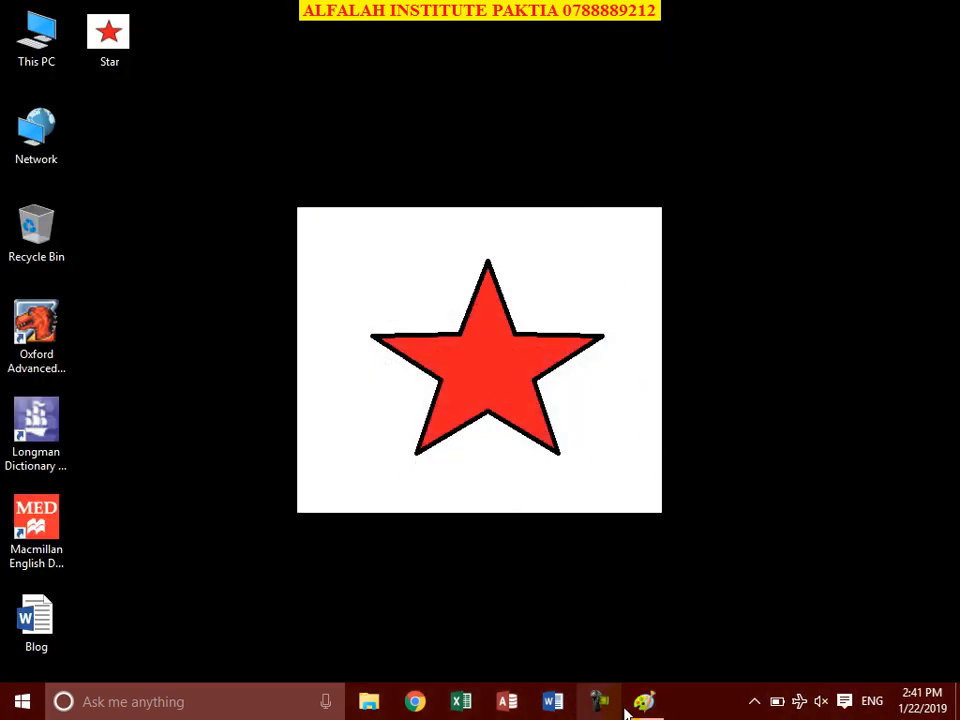
pyautogui.moveTo(645, 708)
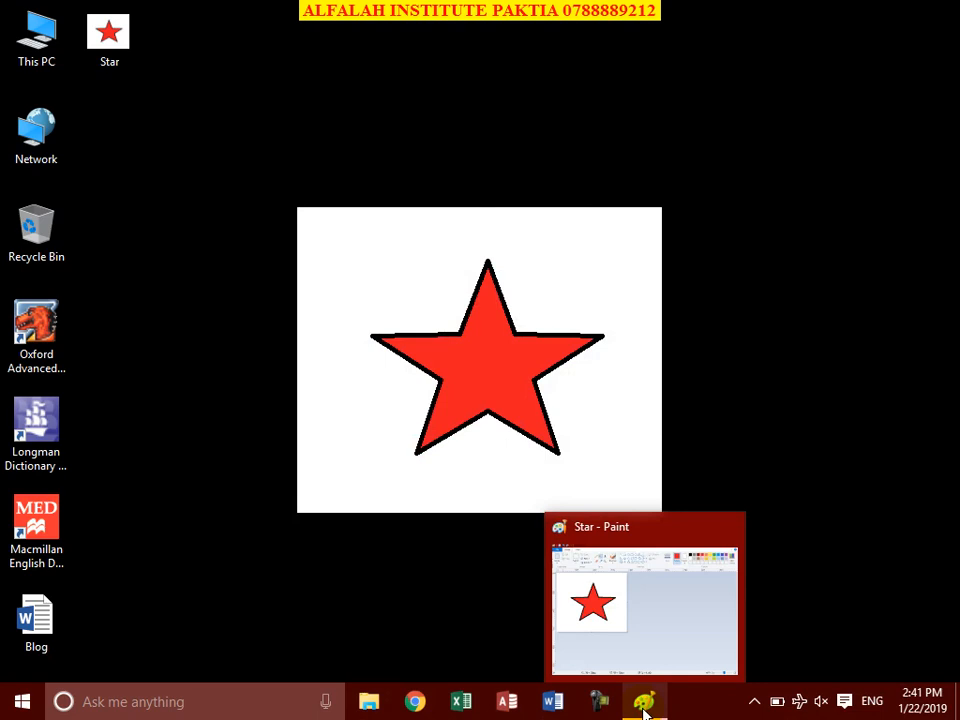
pyautogui.click(645, 708)
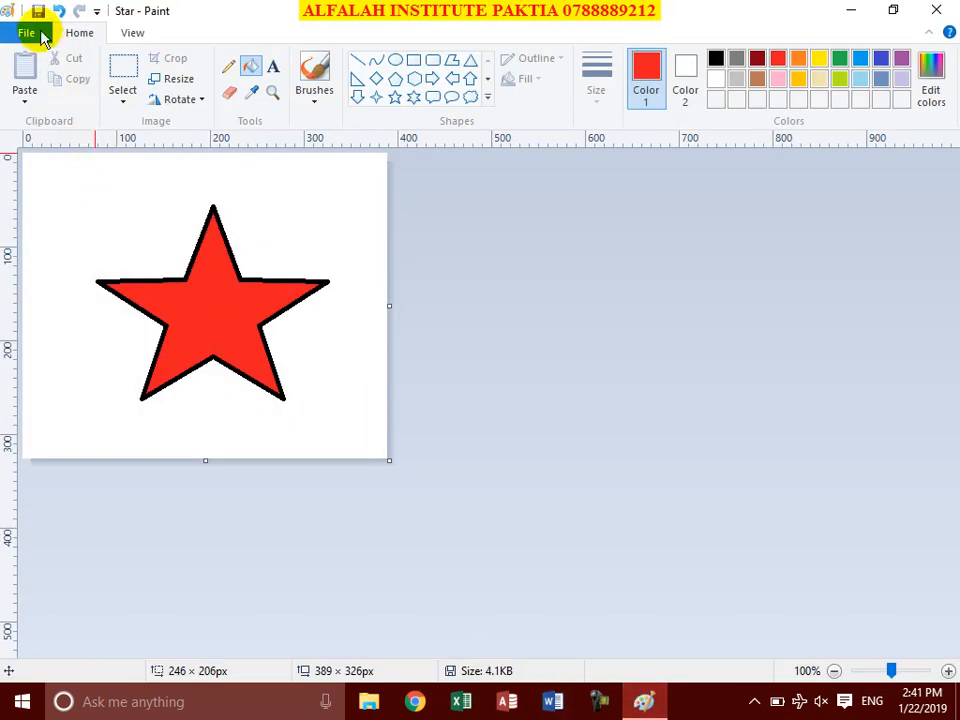
pyautogui.click(30, 30)
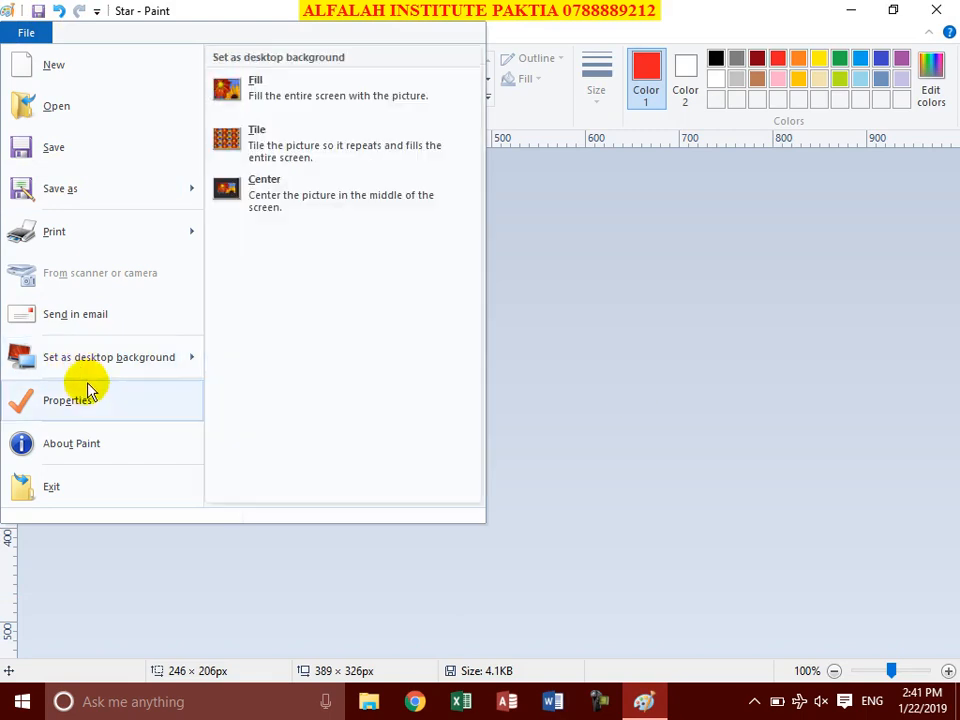
pyautogui.click(670, 402)
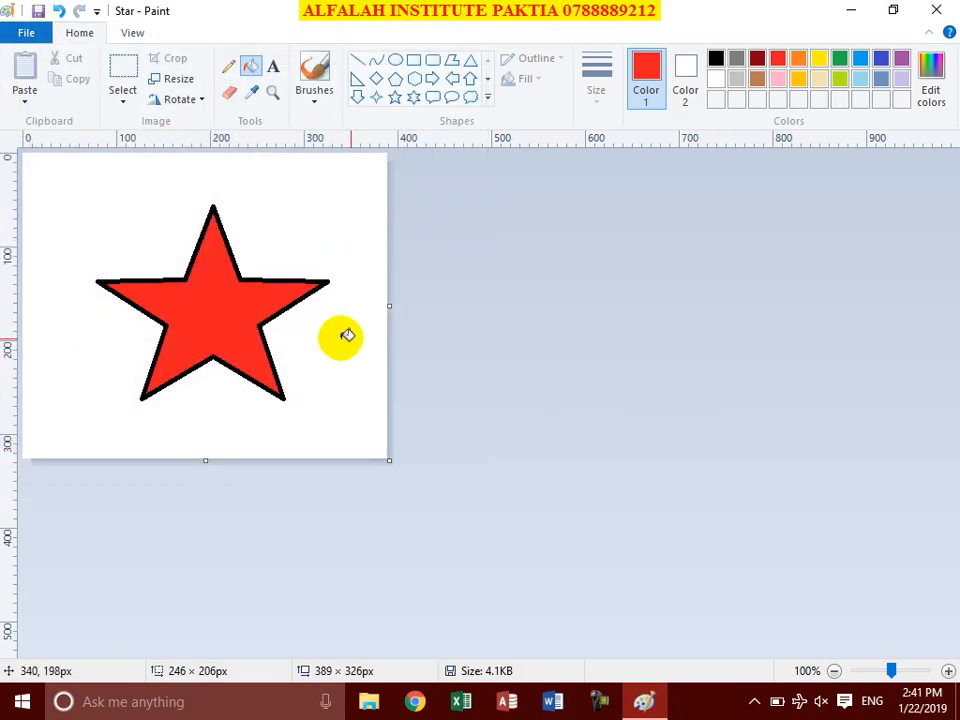
# Step: Activate the Select tool and enlarge the canvas by its edge handles to about 700 × 401 px
pyautogui.click(123, 70)
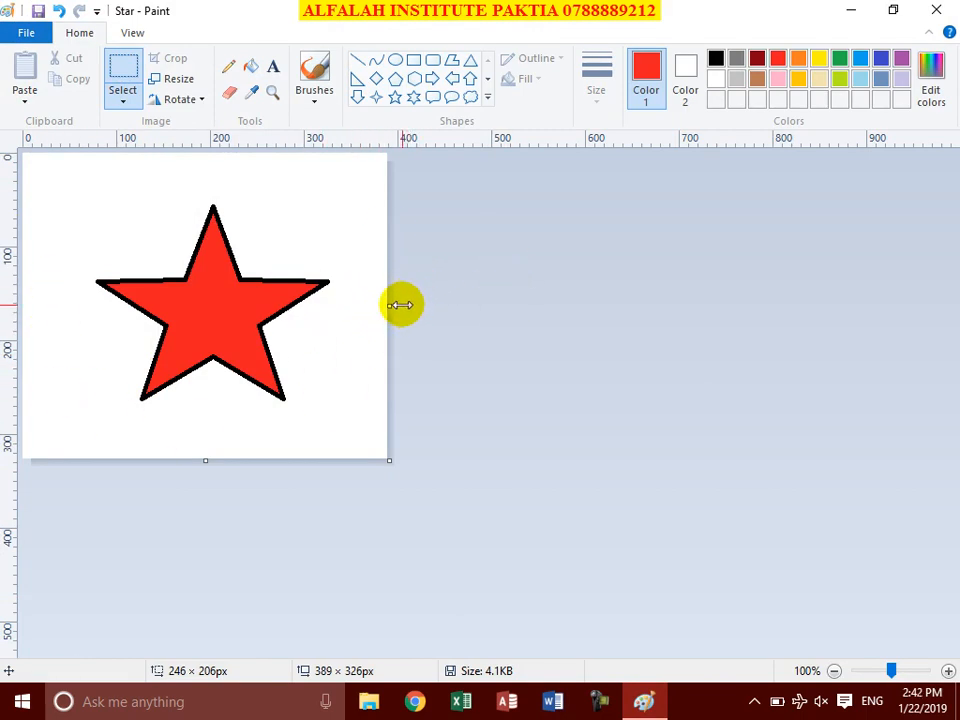
pyautogui.moveTo(399, 305); pyautogui.dragTo(679, 306)
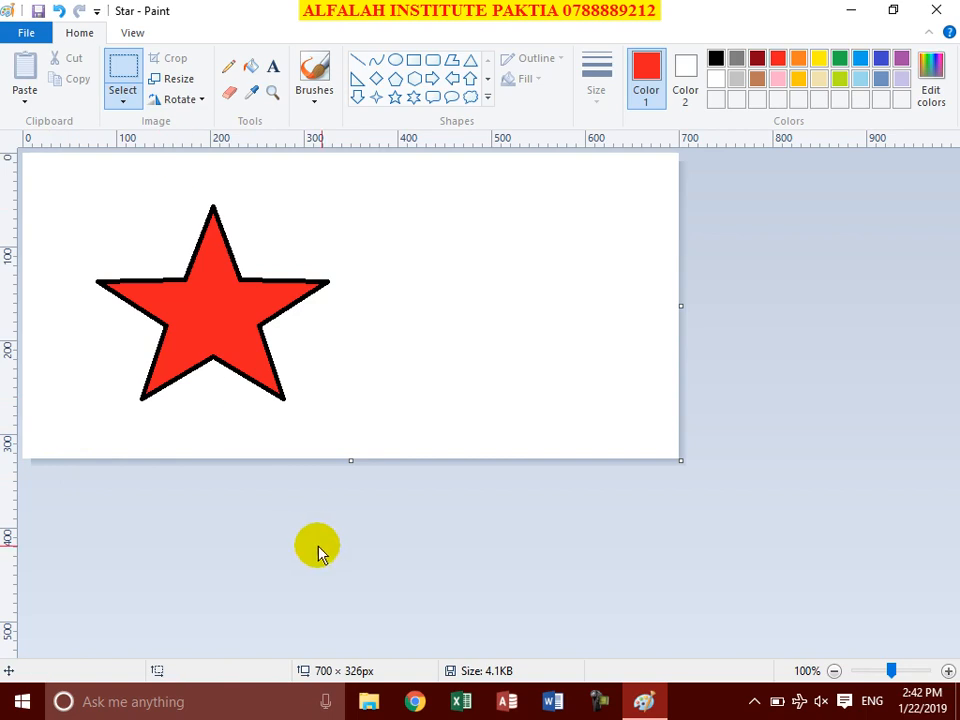
pyautogui.moveTo(351, 461); pyautogui.dragTo(356, 528)
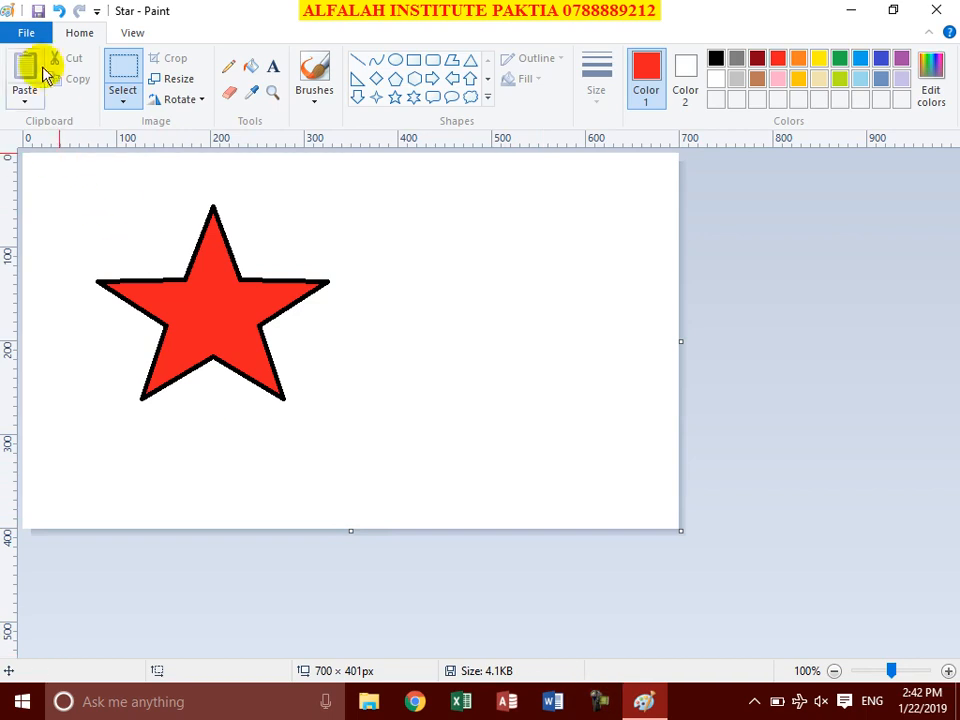
# Step: Open the image properties and view the canvas dimensions in inches, centimeters and pixels
pyautogui.click(30, 35)
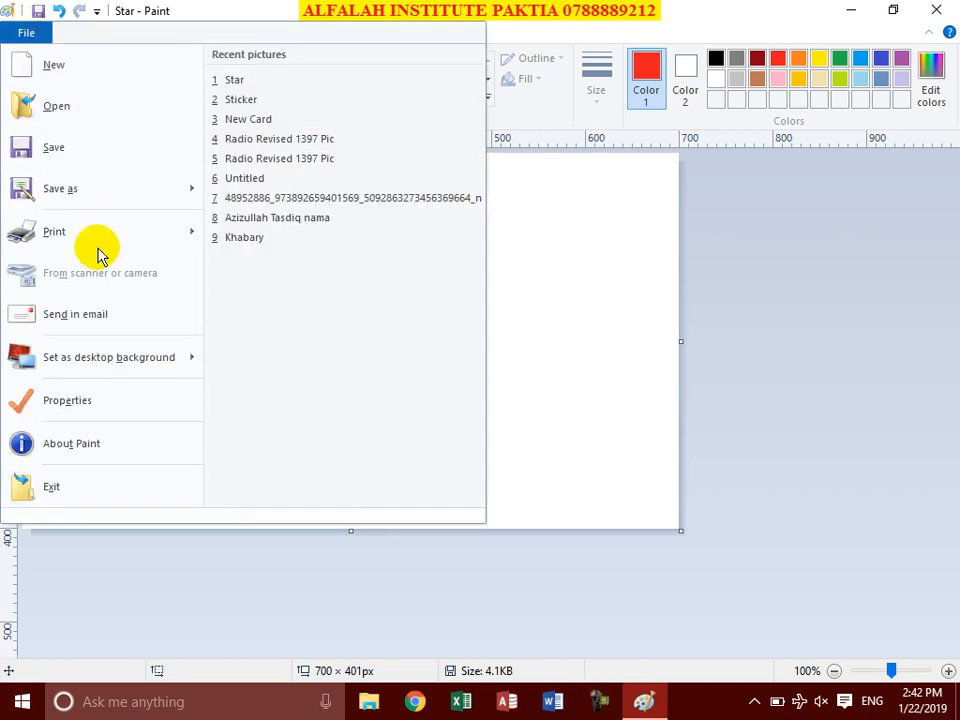
pyautogui.click(102, 401)
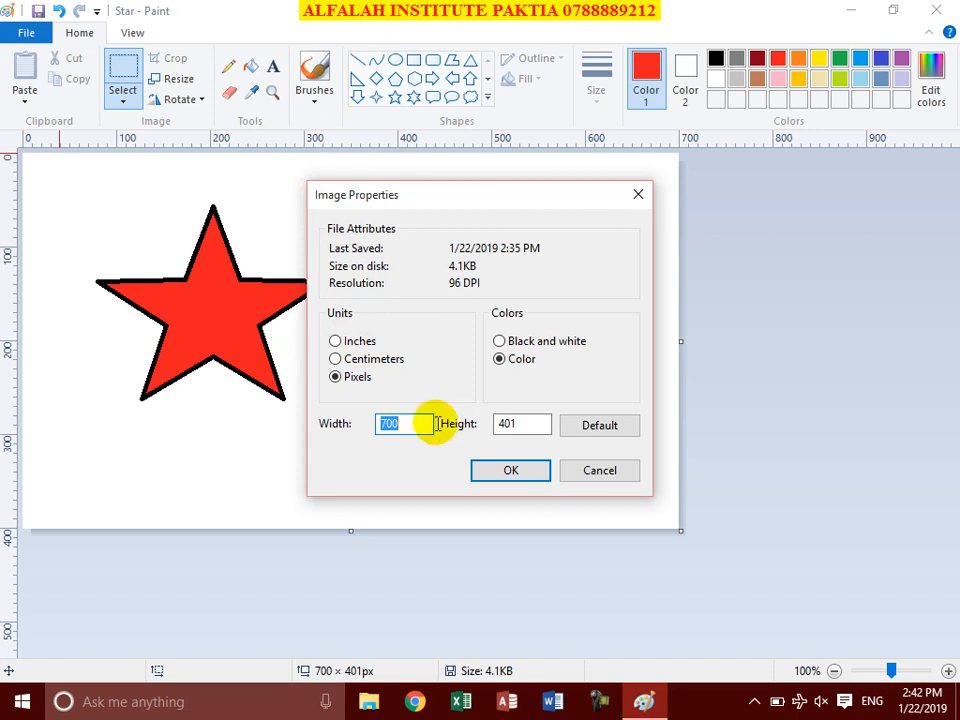
pyautogui.click(338, 341)
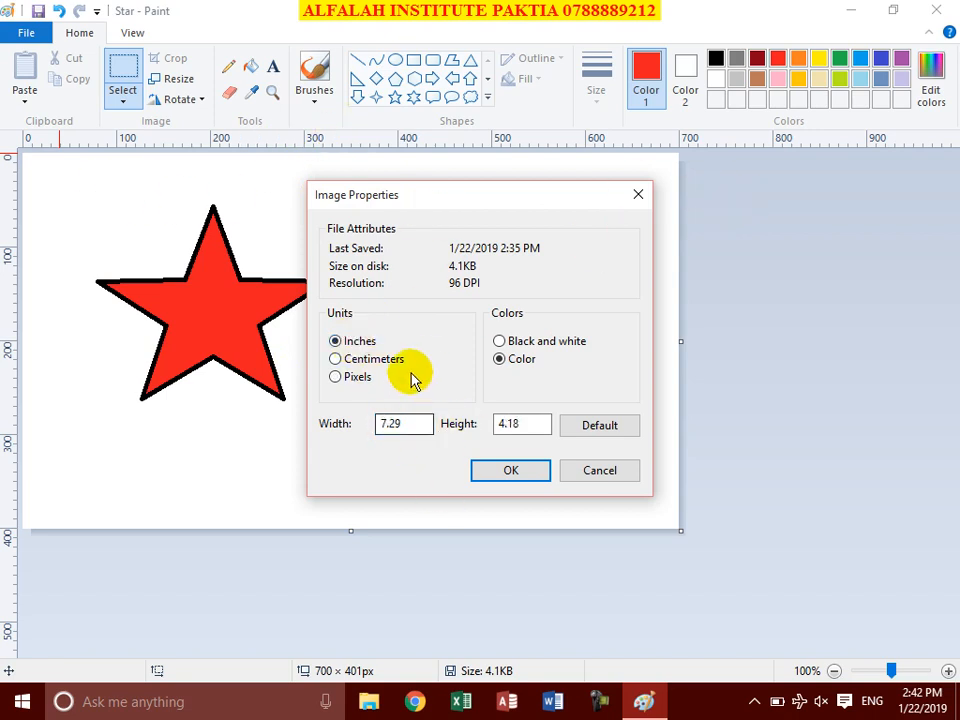
pyautogui.click(345, 360)
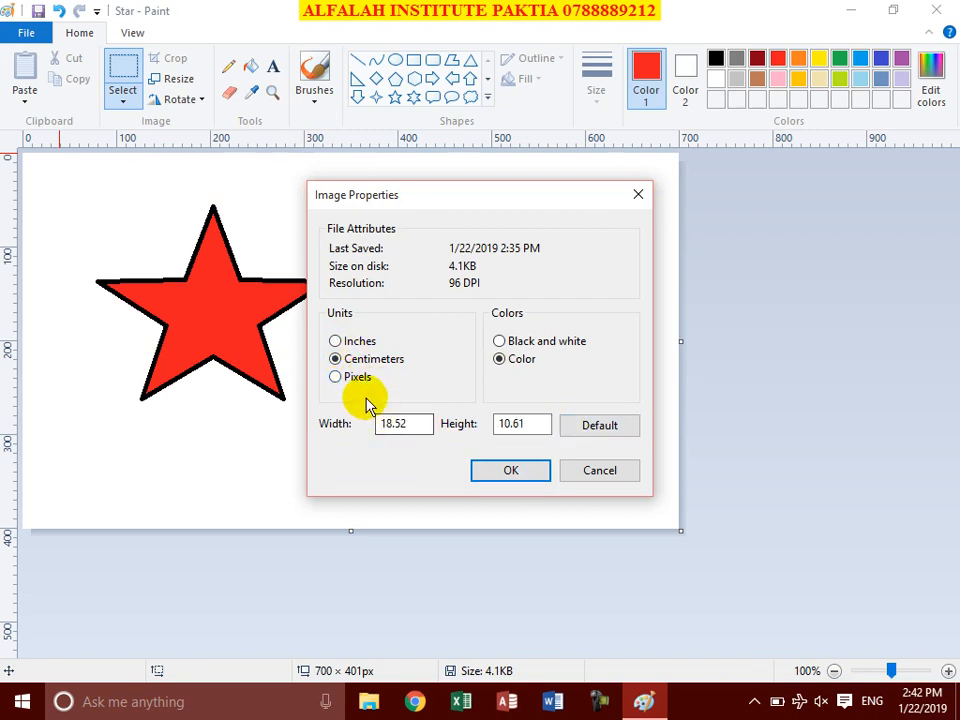
pyautogui.click(353, 380)
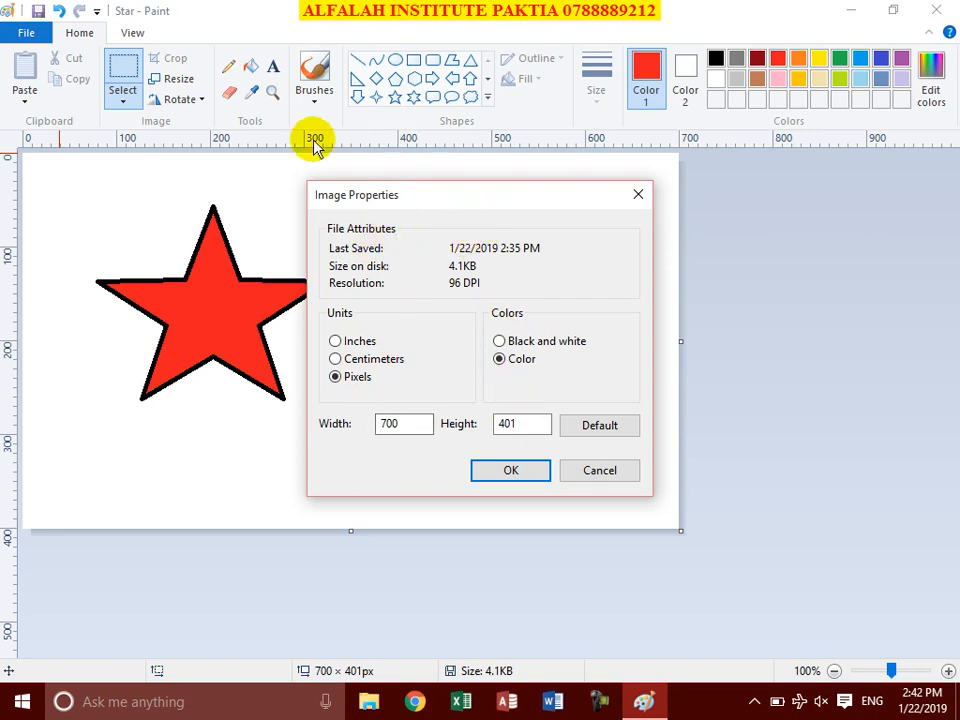
# Step: Set the image size to 600 pixels wide by 500 pixels high, keep the Color mode, and apply the properties
pyautogui.doubleClick(519, 425)
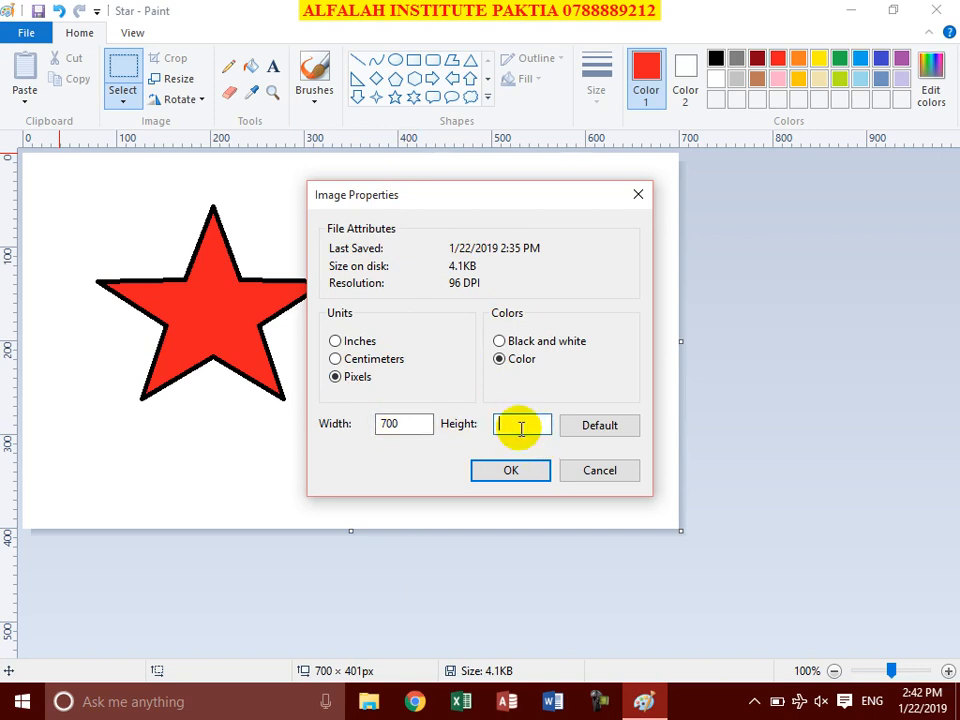
pyautogui.write('500')
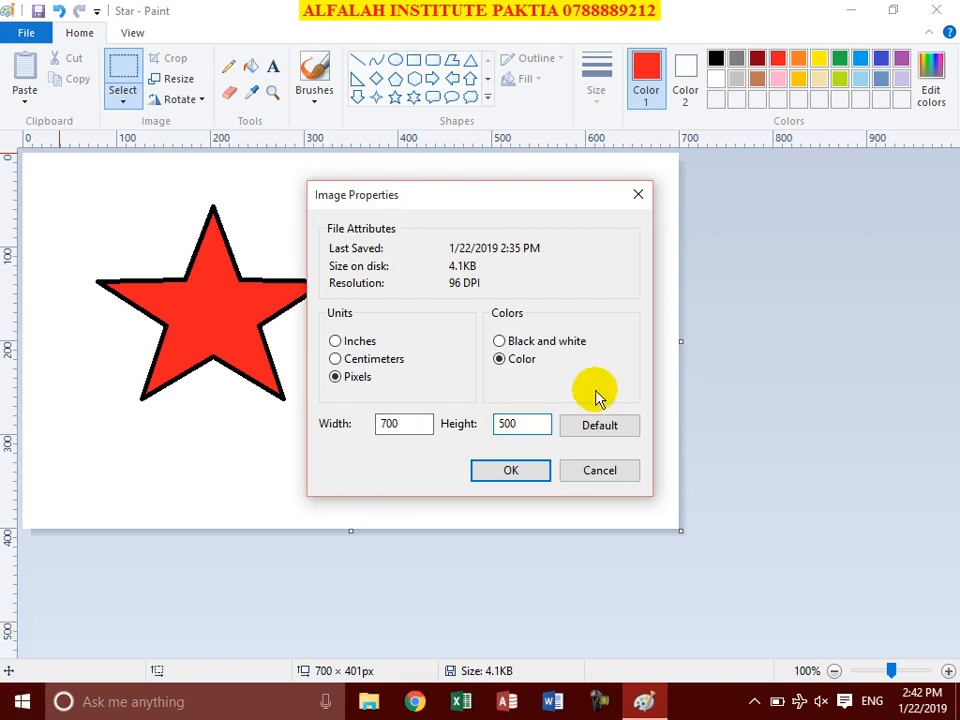
pyautogui.doubleClick(404, 424)
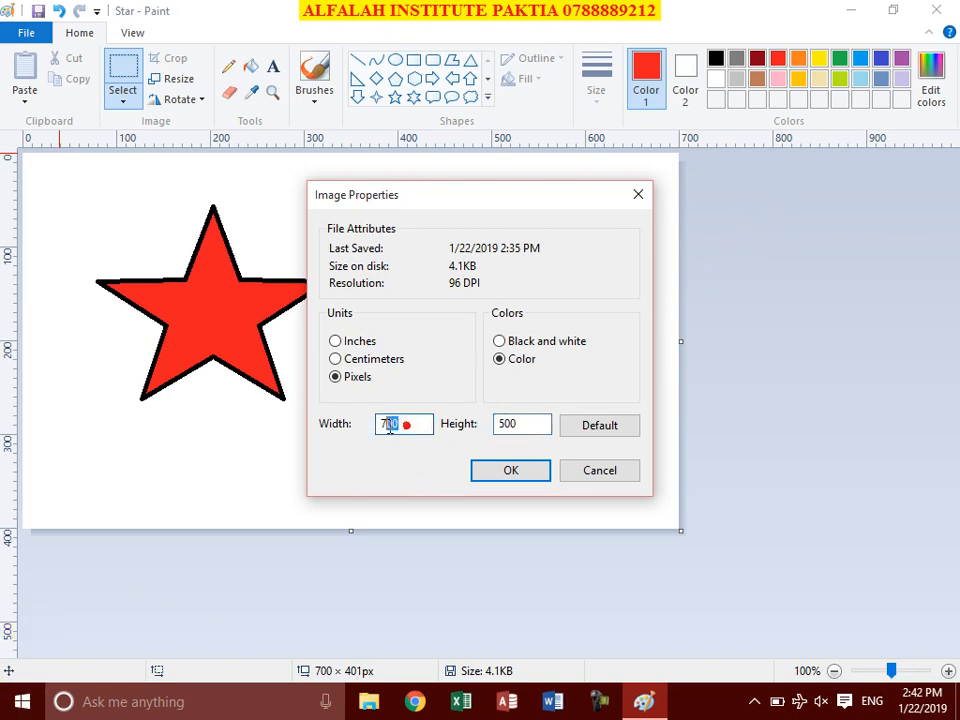
pyautogui.write('6')
pyautogui.click(538, 343)
pyautogui.click(519, 361)
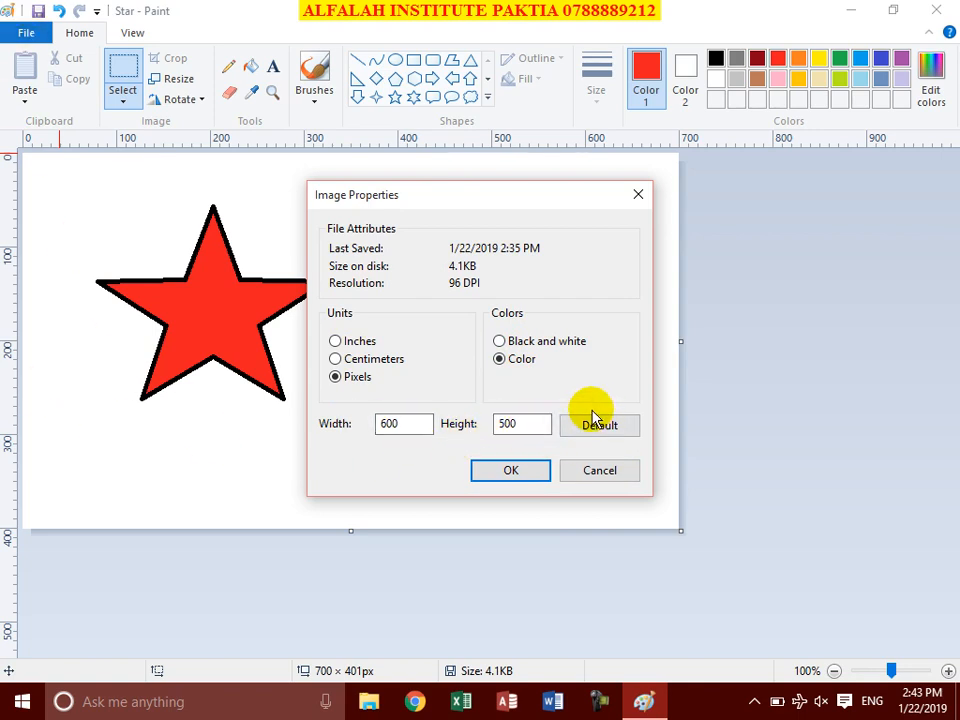
pyautogui.click(505, 470)
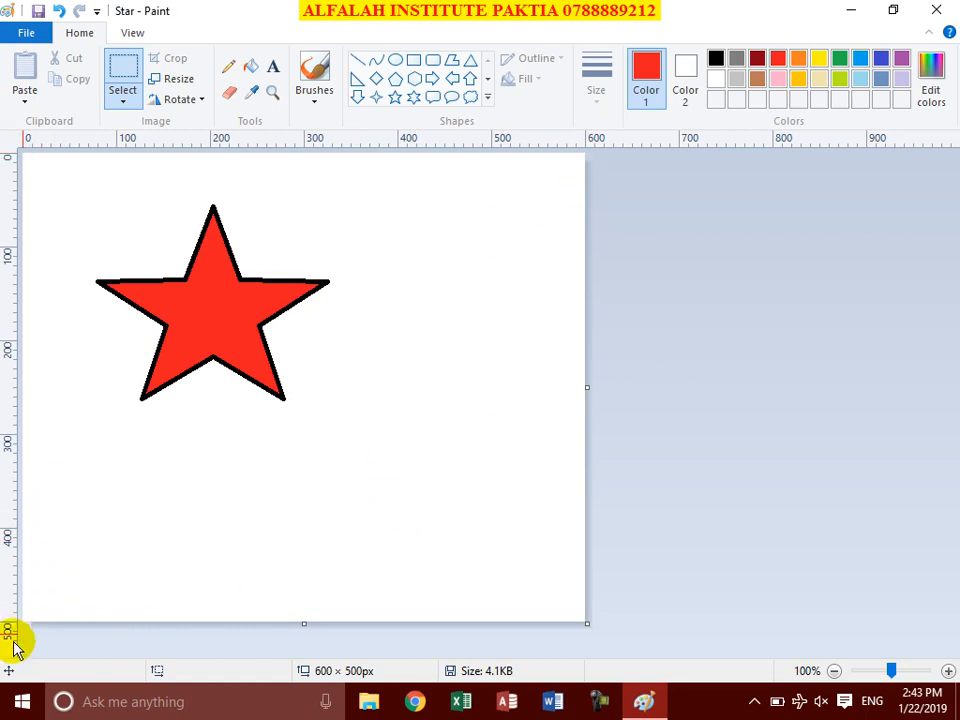
# Step: View the About Paint version and licence information and close it
pyautogui.click(28, 33)
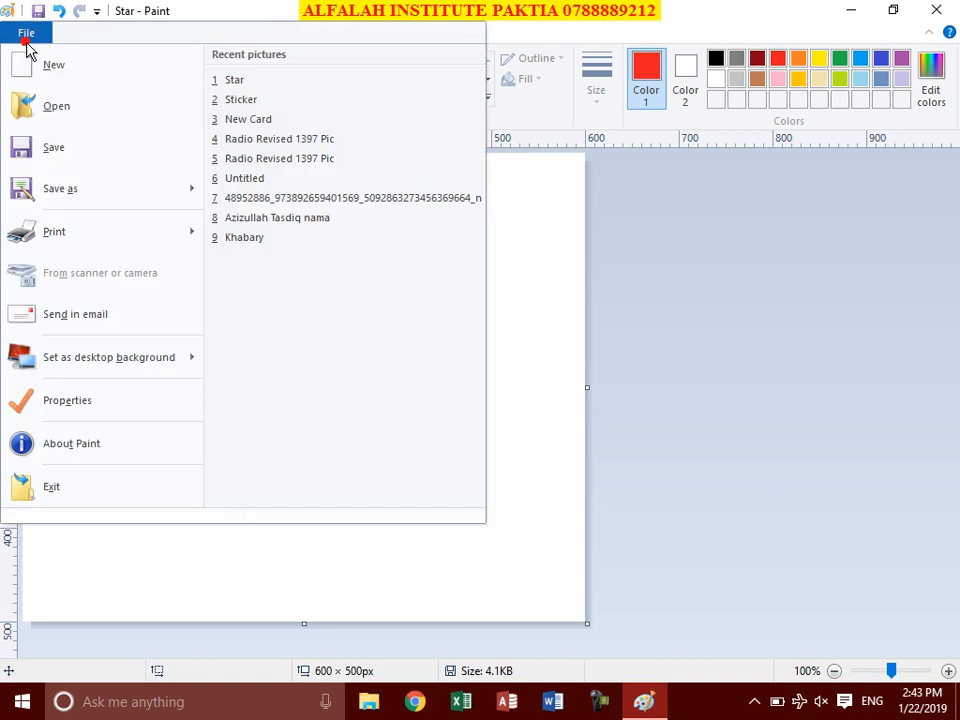
pyautogui.click(88, 452)
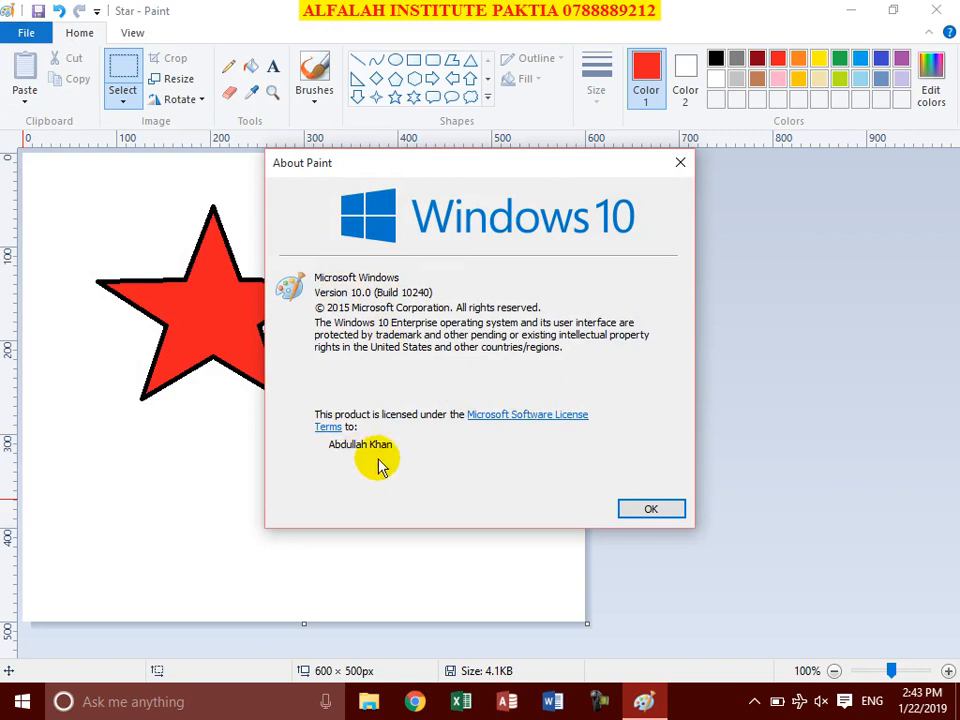
pyautogui.click(643, 517)
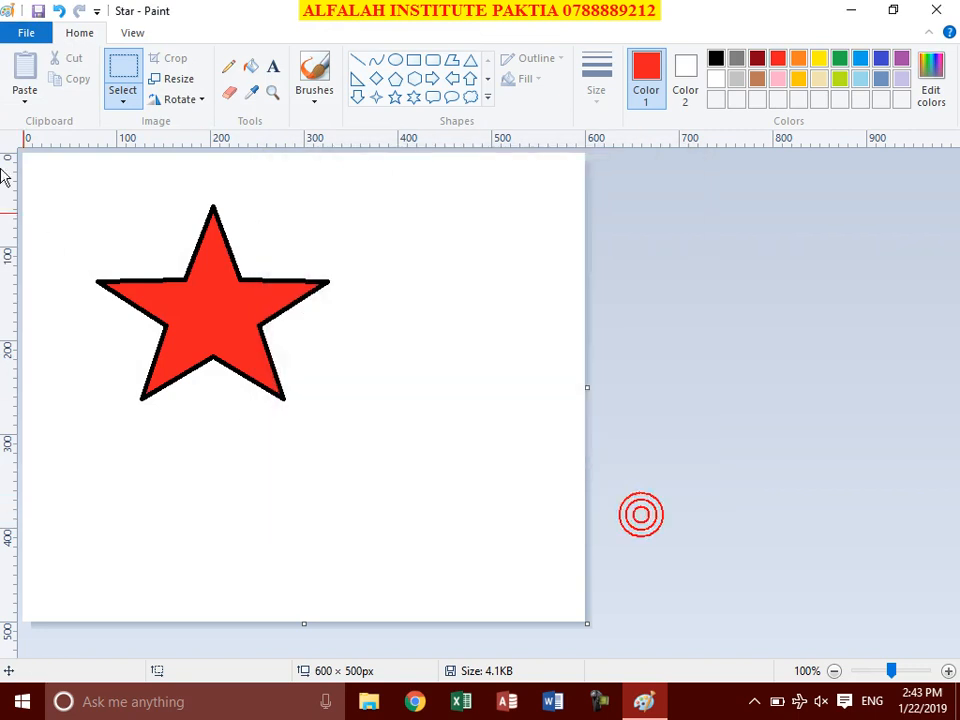
# Step: Save the star changes while opening the recent picture Radio Revised 1397 Pic, look through it, and reopen the Star picture
pyautogui.click(26, 32)
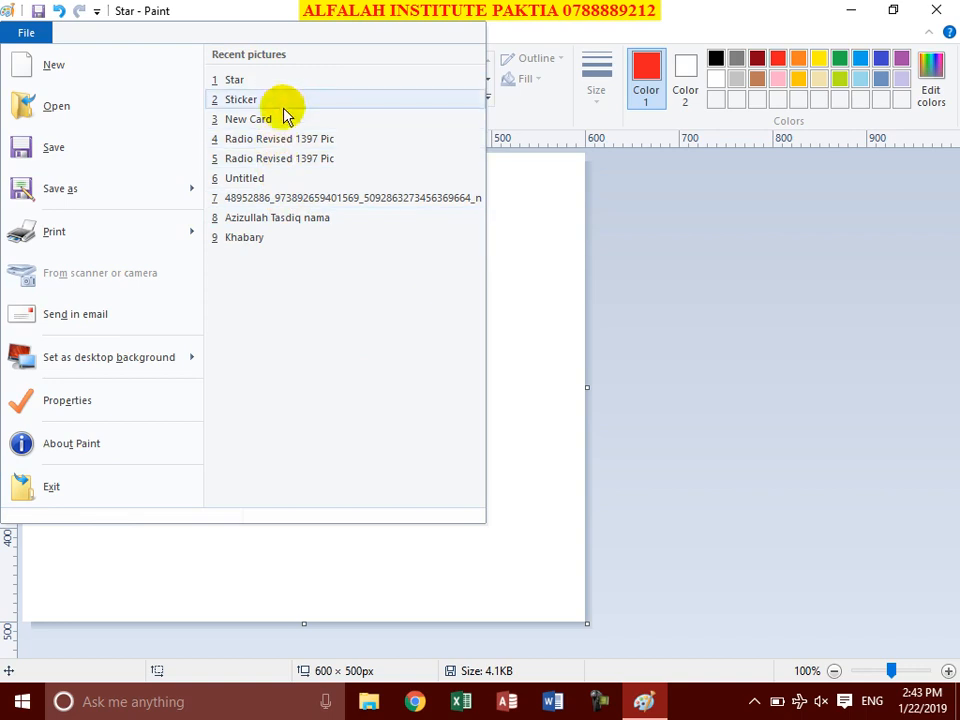
pyautogui.click(277, 160)
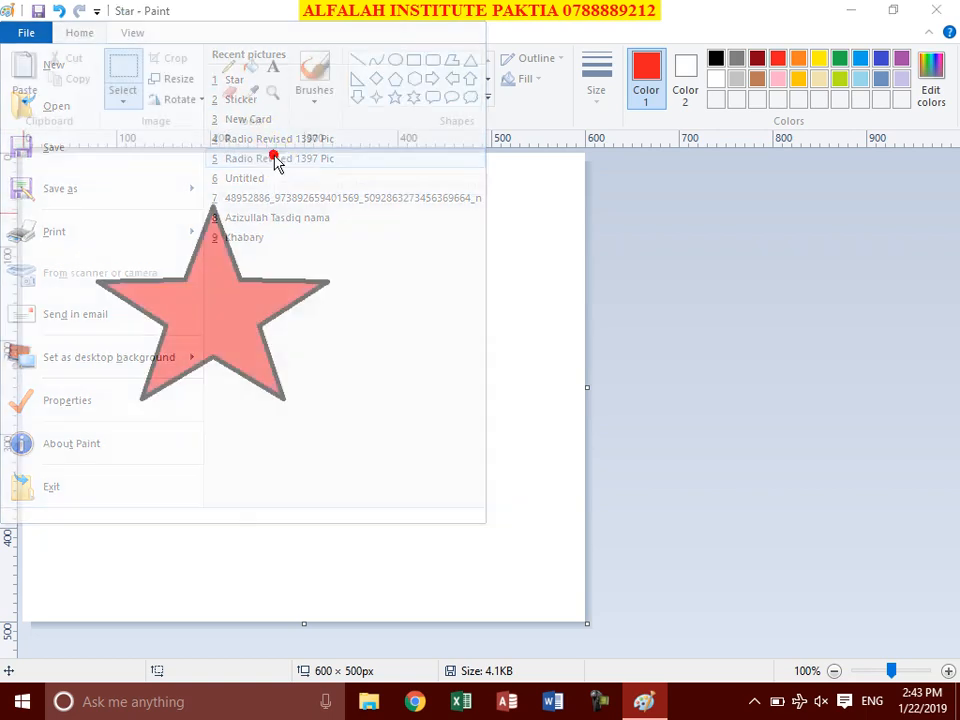
pyautogui.click(451, 366)
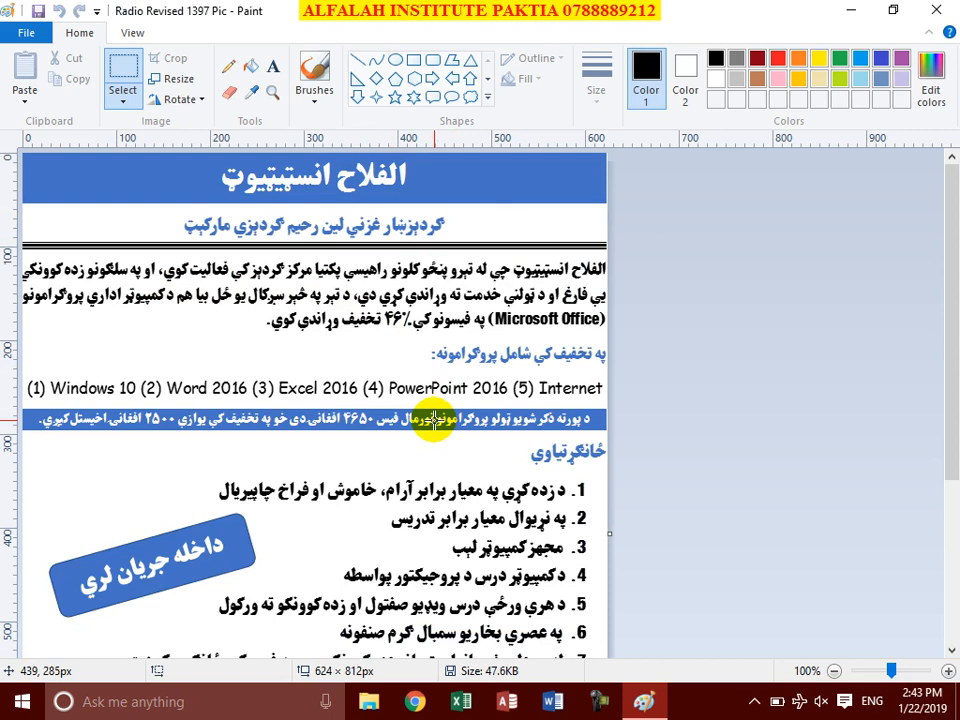
pyautogui.scroll(-5, 340, 405)
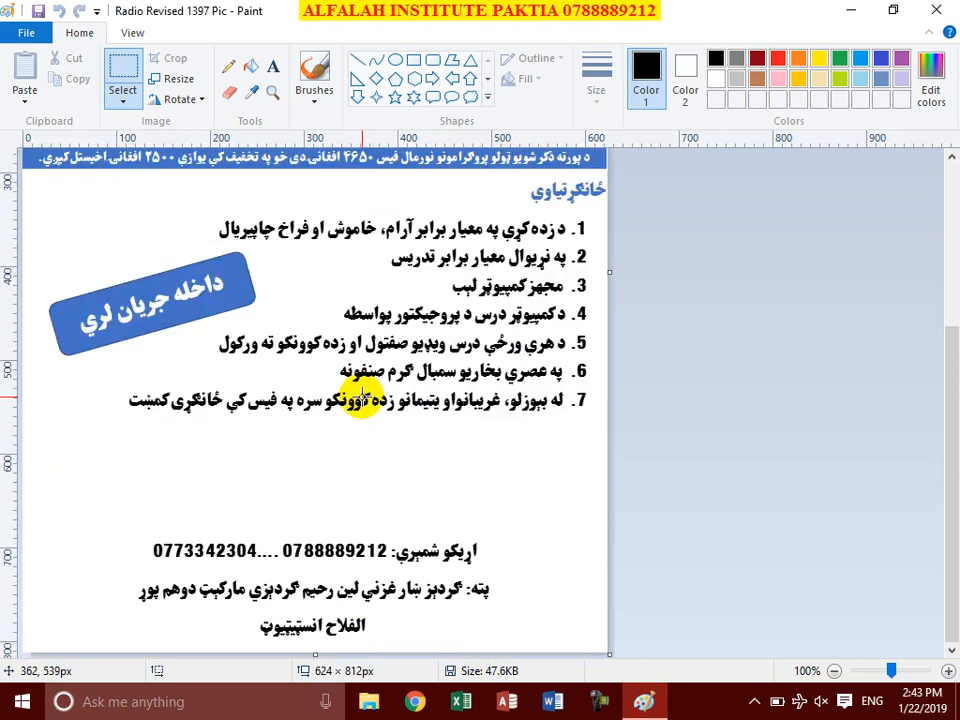
pyautogui.scroll(5, 362, 395)
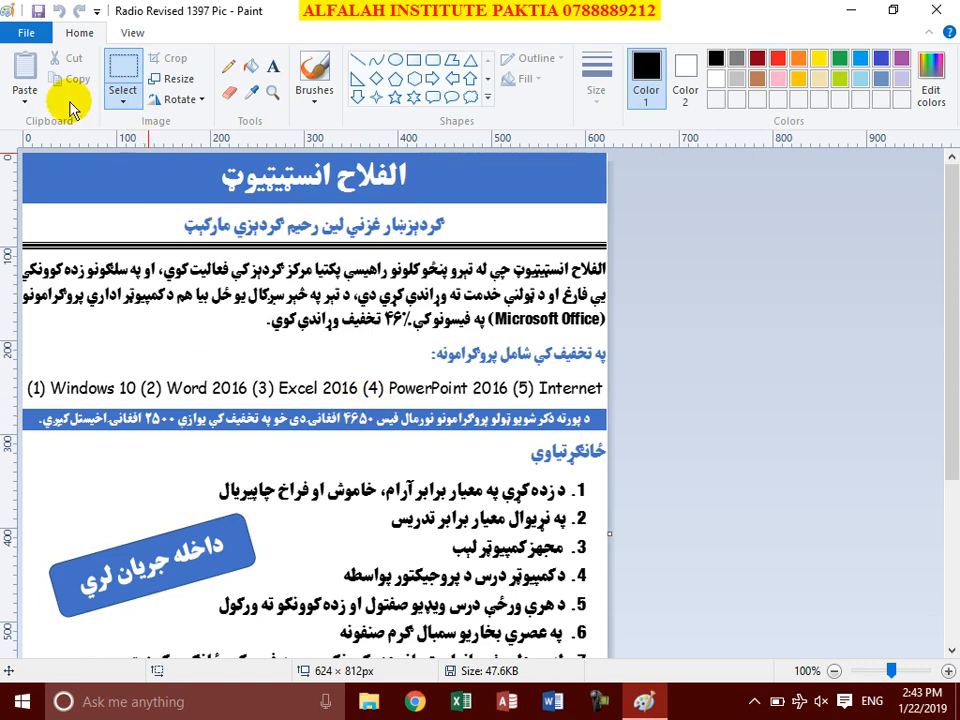
pyautogui.click(35, 30)
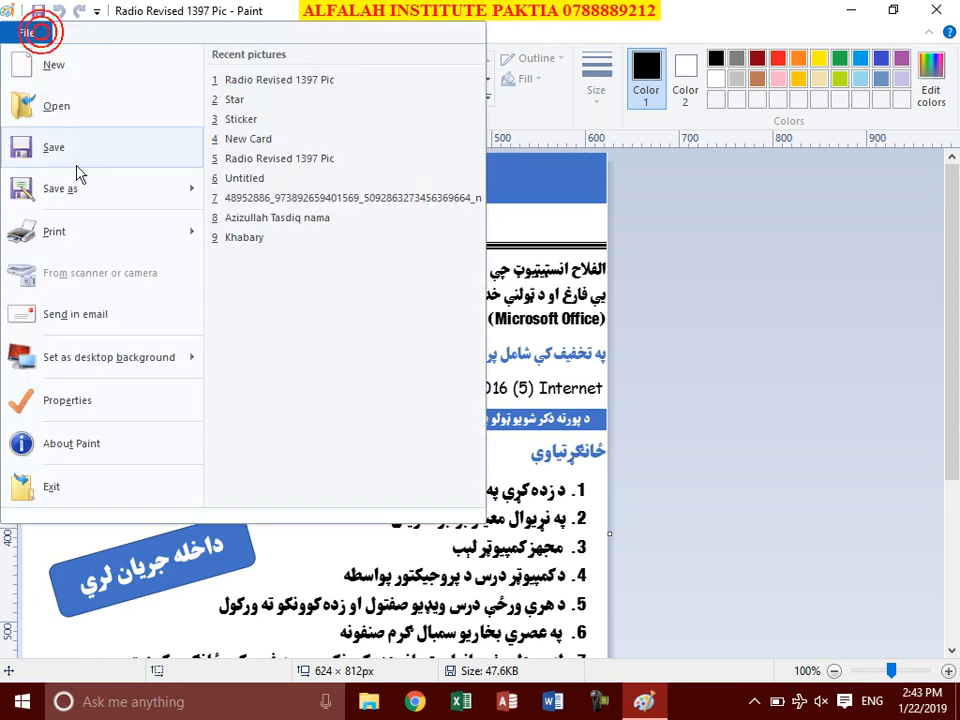
pyautogui.click(250, 99)
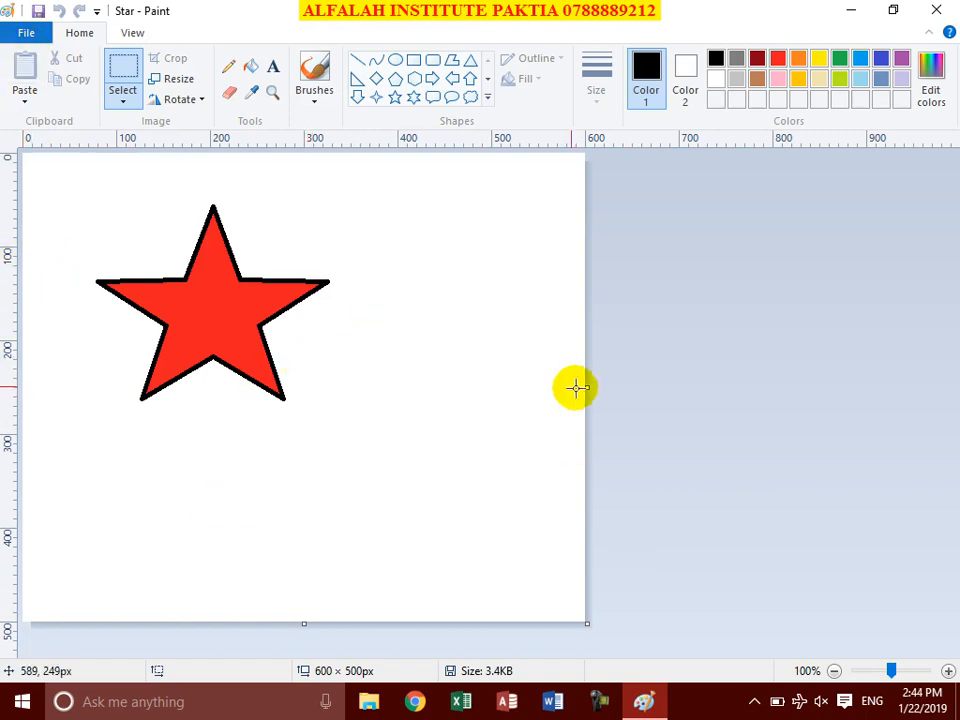
# Step: Enlarge the canvas by its edge handles to about 959 × 534 px and delete the red star
pyautogui.moveTo(590, 387); pyautogui.dragTo(921, 415)
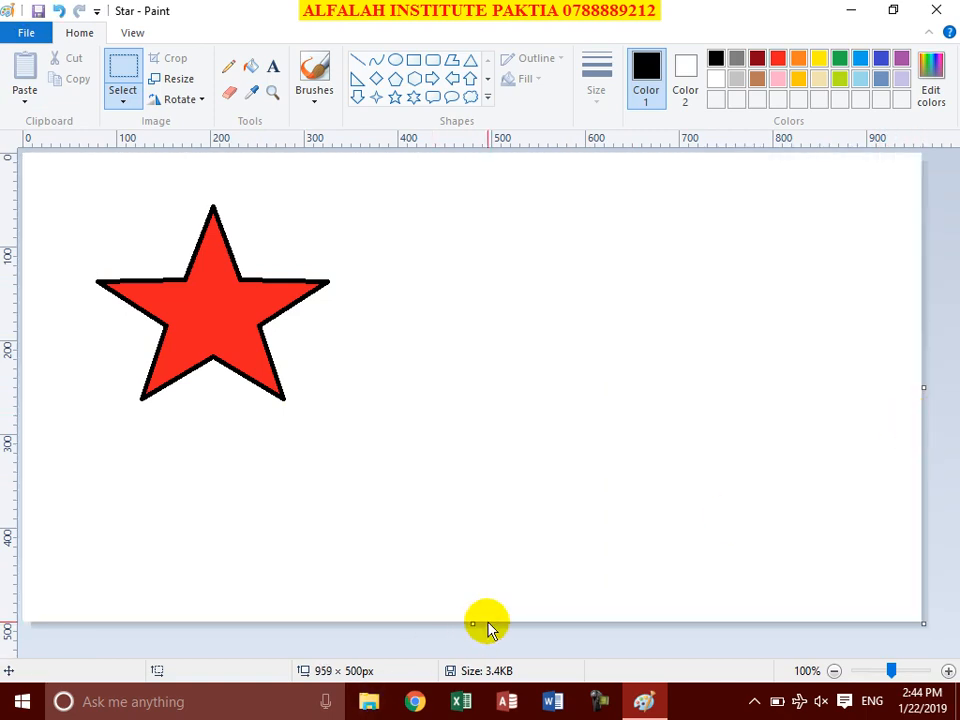
pyautogui.moveTo(478, 625); pyautogui.dragTo(489, 651)
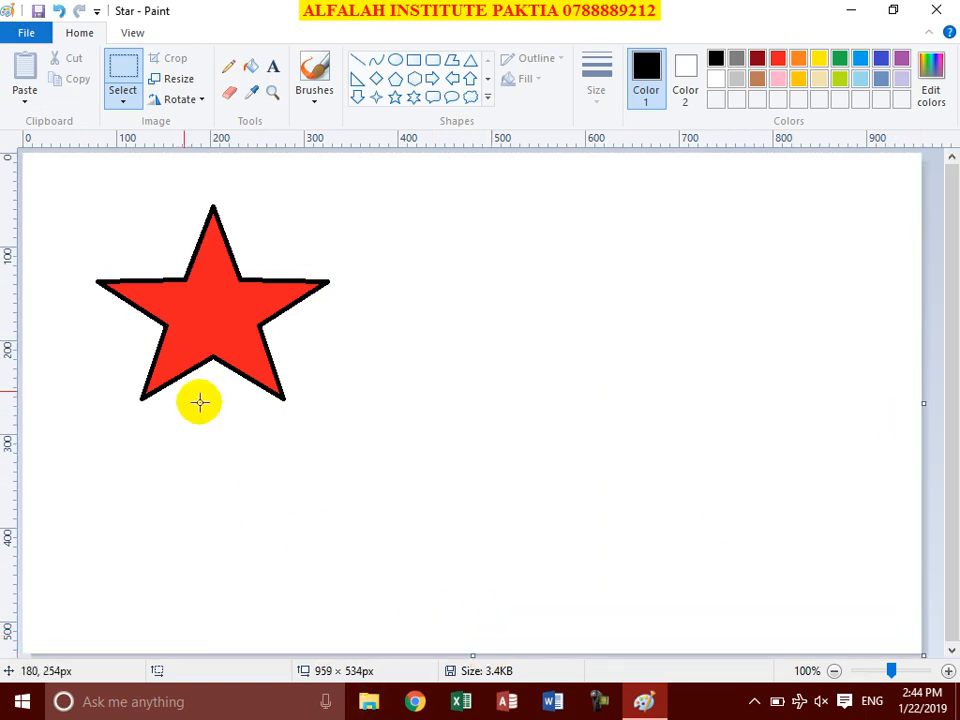
pyautogui.moveTo(67, 177); pyautogui.dragTo(380, 445)
pyautogui.press('Delete')
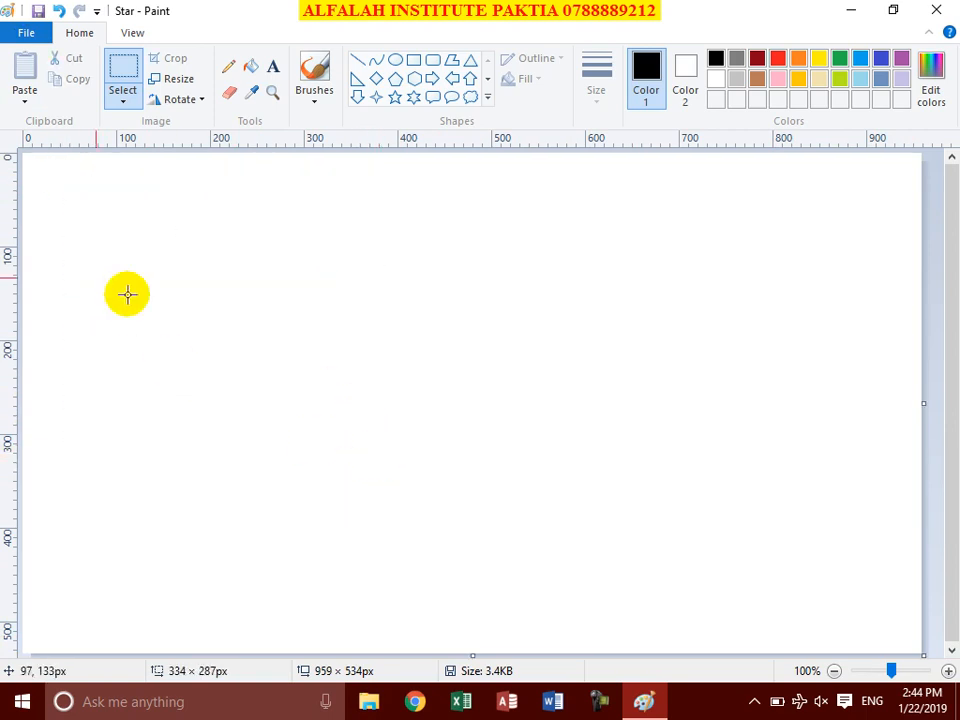
# Step: Paste the picture file DpSyJbRVAAEe8uB from the Downloads folder onto the blank canvas
pyautogui.click(25, 103)
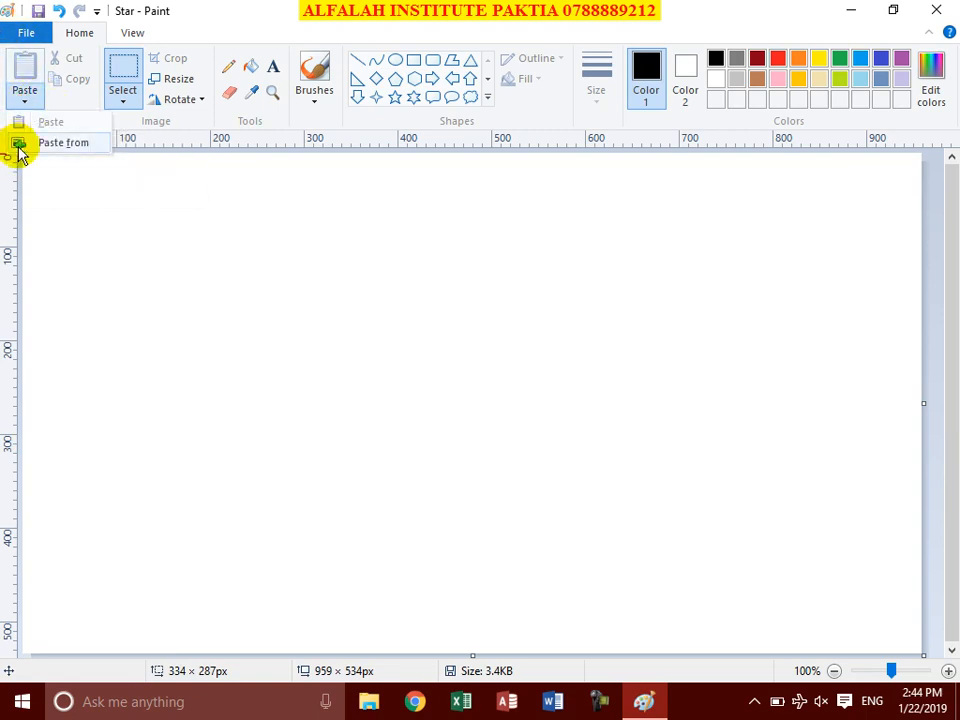
pyautogui.click(51, 144)
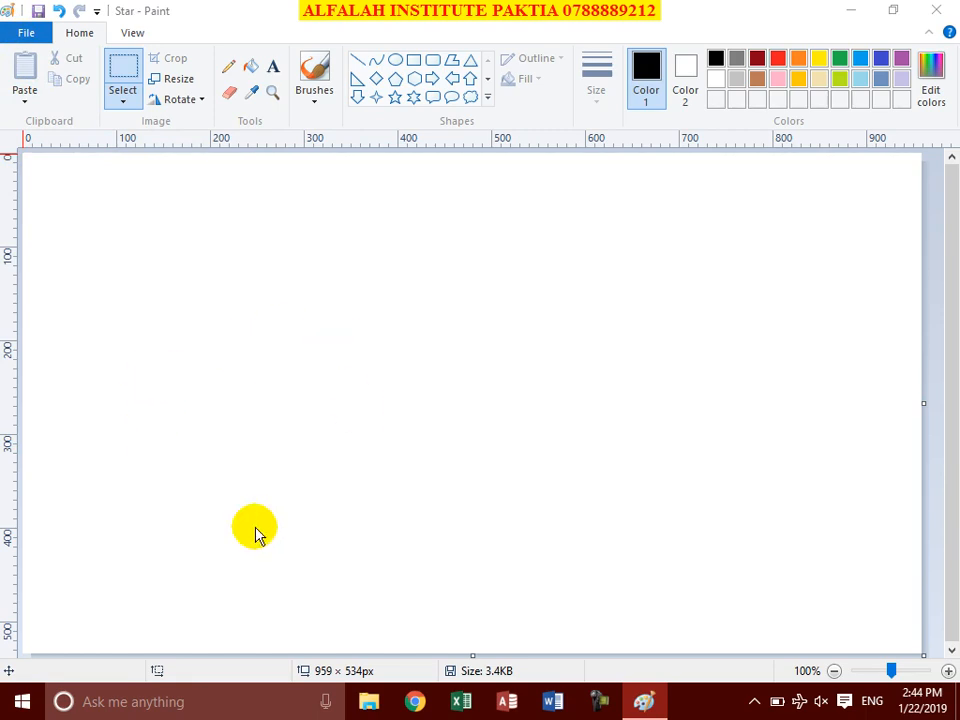
pyautogui.click(317, 367)
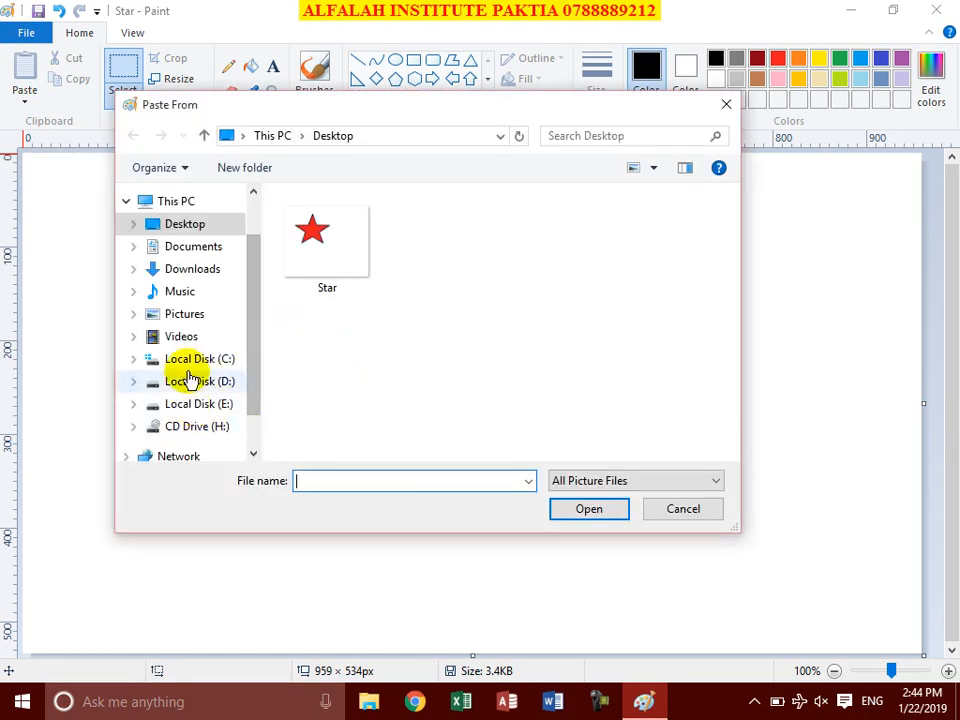
pyautogui.click(187, 269)
pyautogui.scroll(-6, 446, 349)
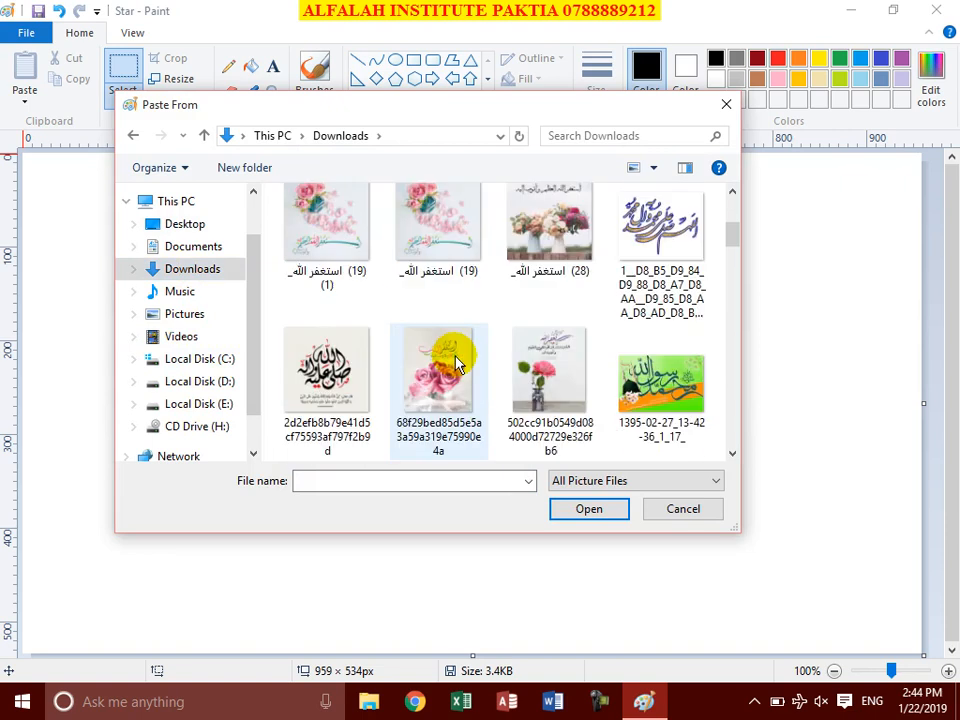
pyautogui.scroll(-2, 456, 364)
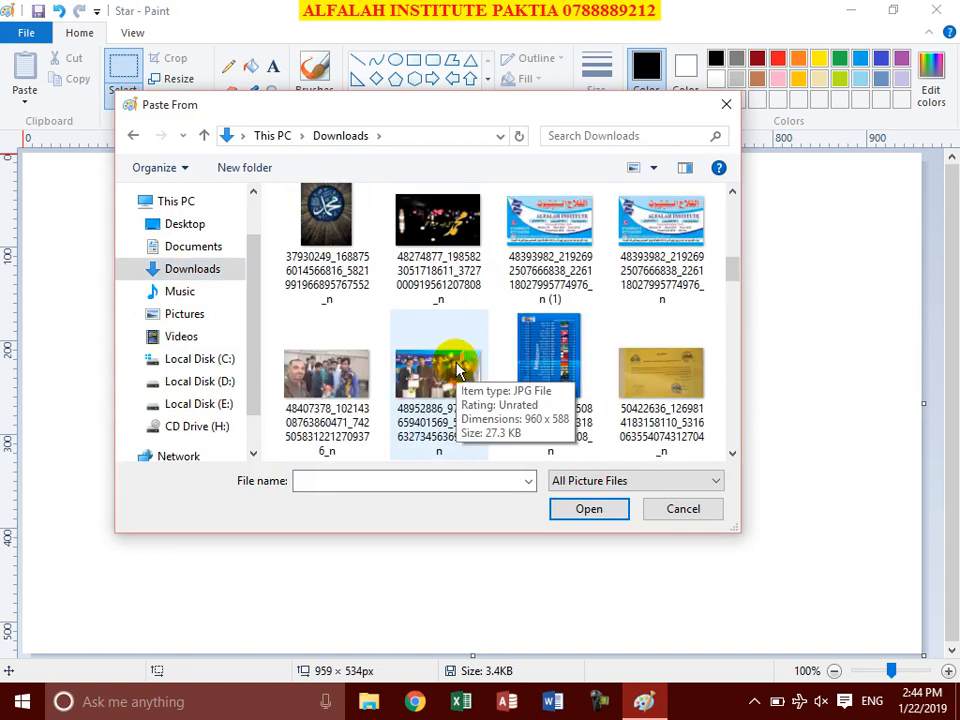
pyautogui.scroll(-2, 515, 395)
pyautogui.scroll(-1, 522, 405)
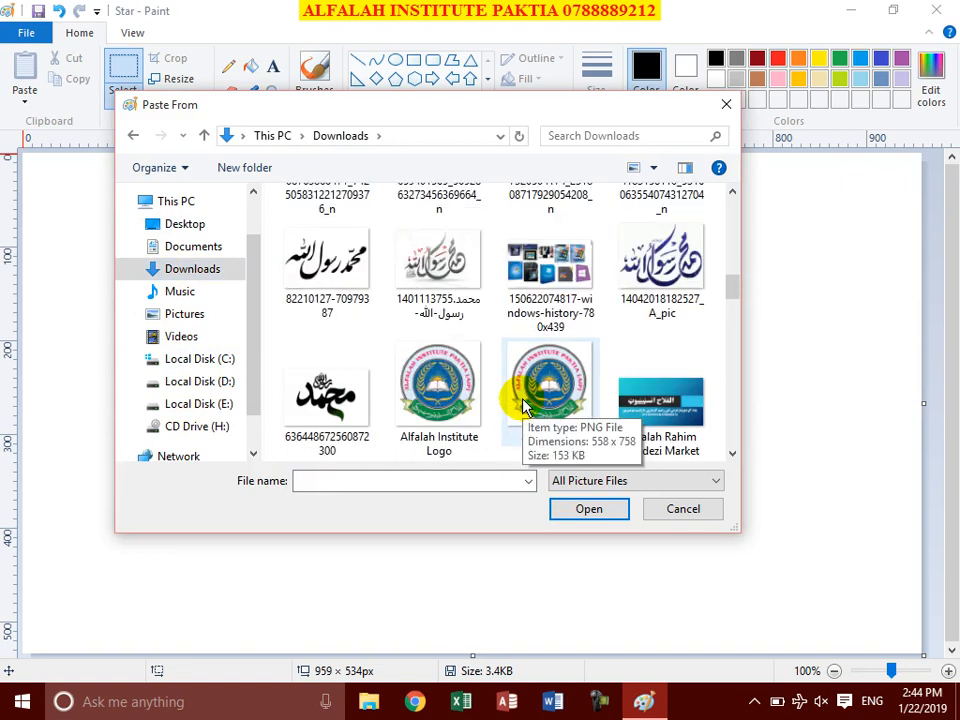
pyautogui.scroll(-3, 522, 405)
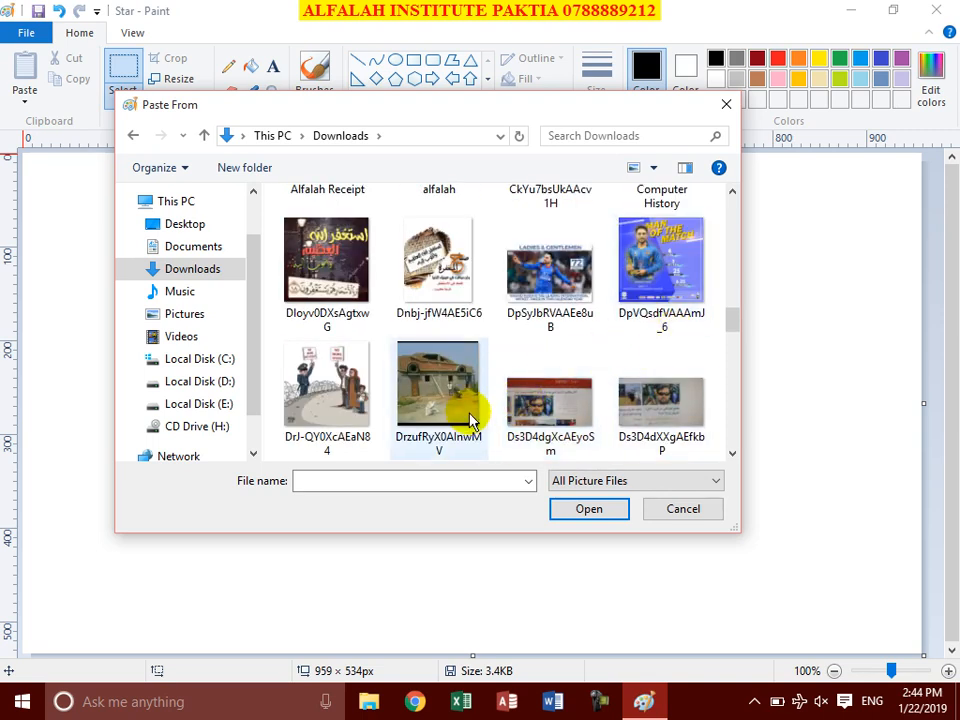
pyautogui.click(557, 275)
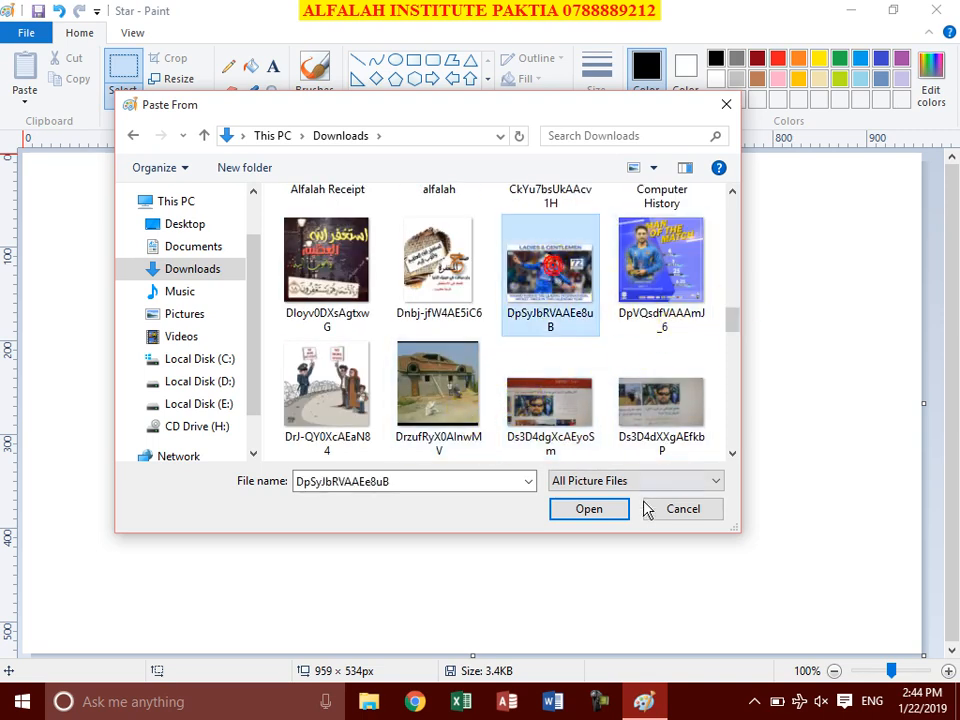
pyautogui.click(592, 515)
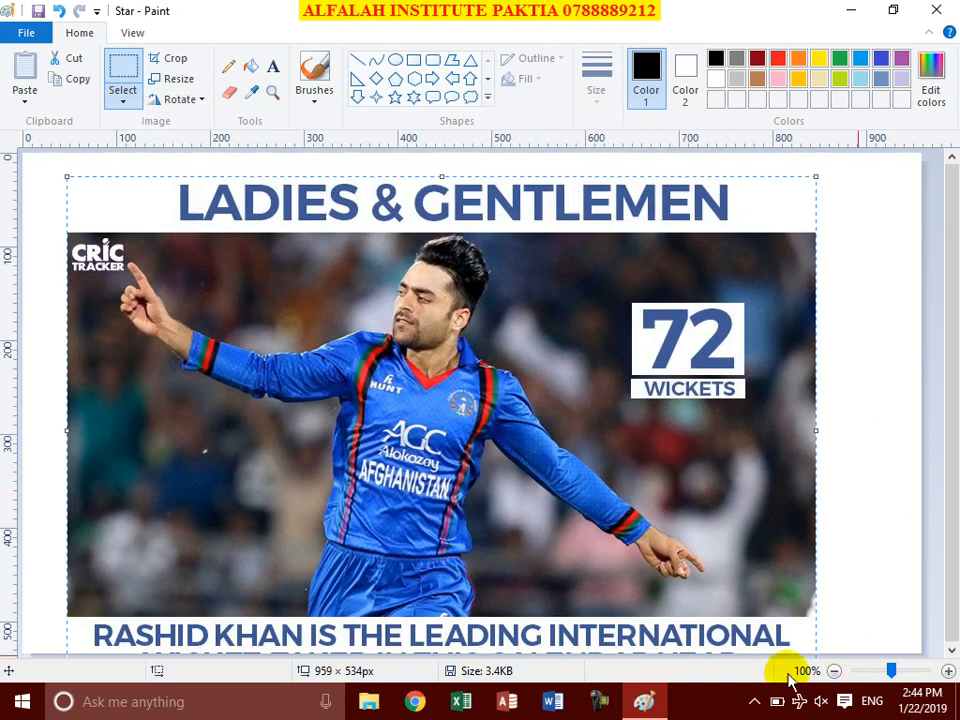
# Step: Shrink the pasted cricket picture to about 442 × 372 px and place it in the canvas's upper-left area
pyautogui.moveTo(818, 176); pyautogui.dragTo(620, 340)
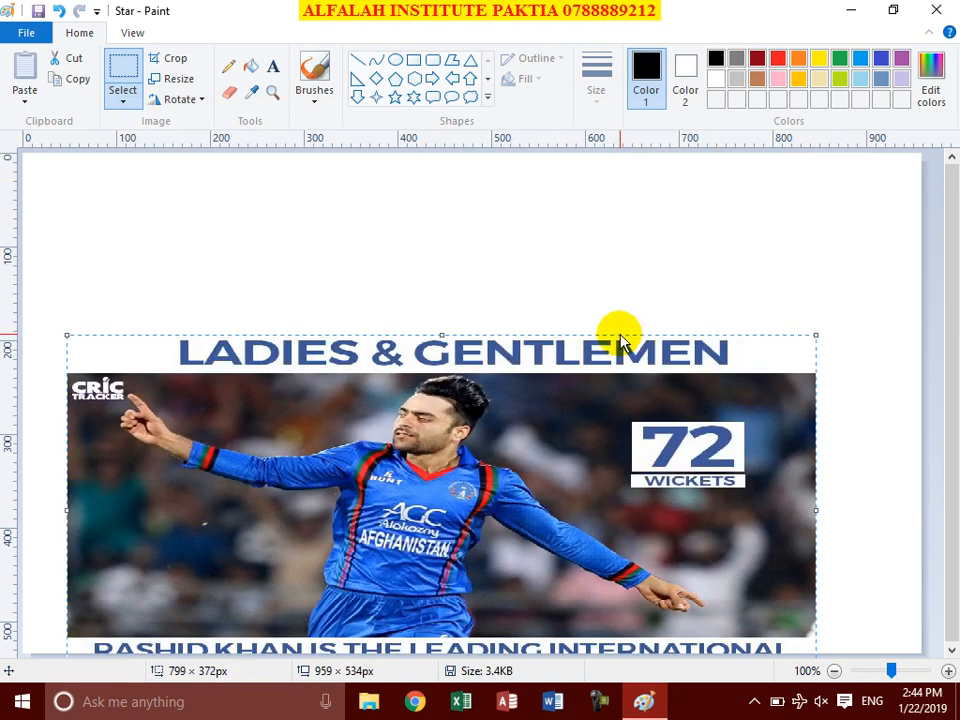
pyautogui.moveTo(450, 497); pyautogui.dragTo(465, 372)
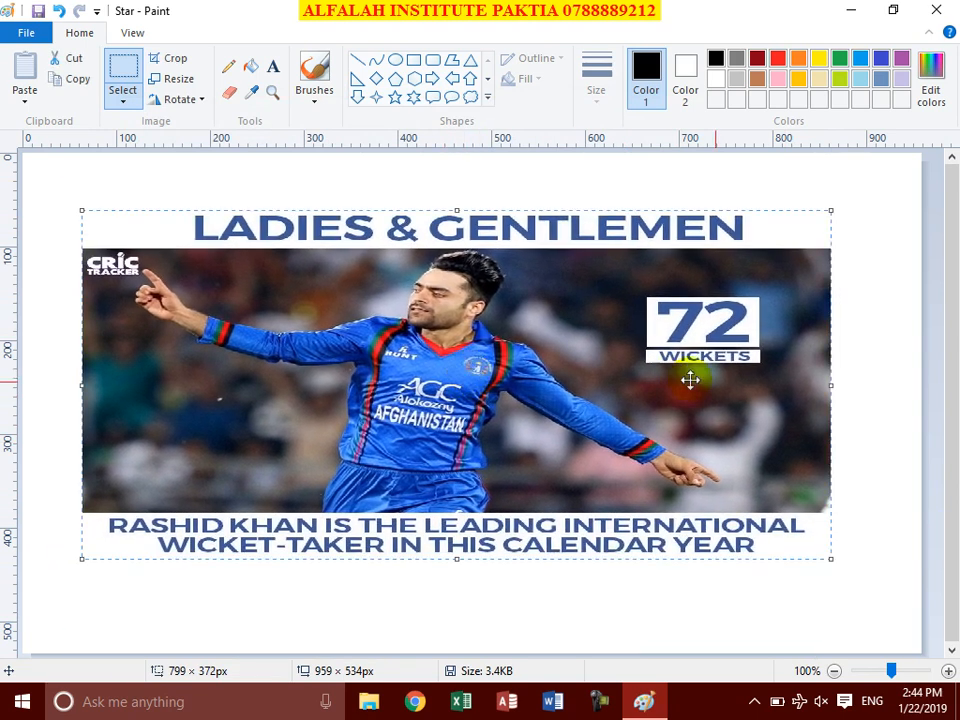
pyautogui.moveTo(831, 384); pyautogui.dragTo(500, 415)
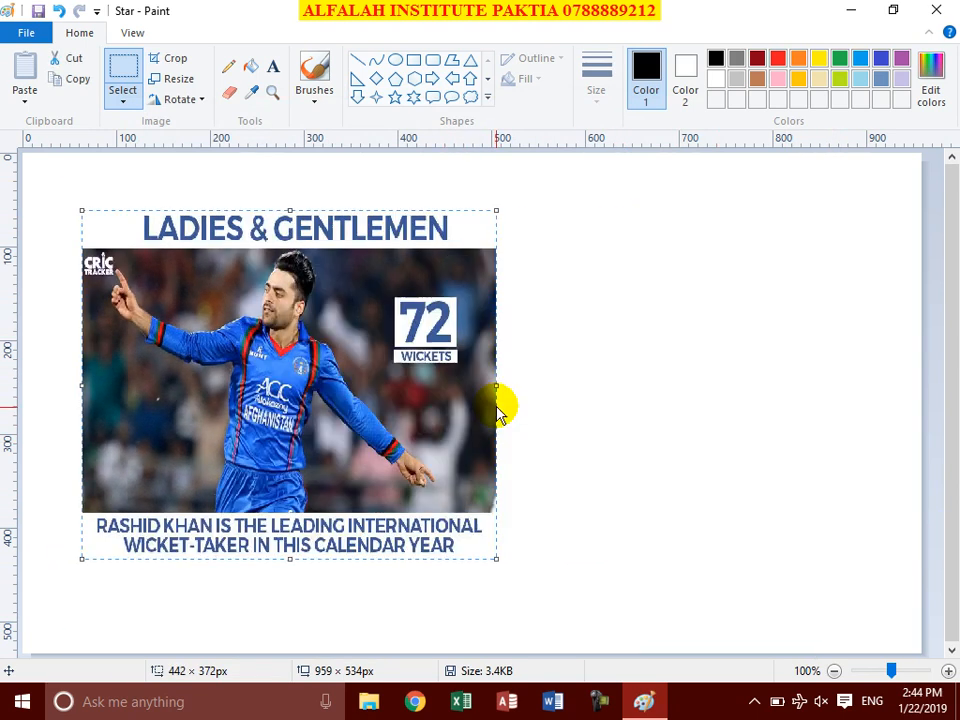
pyautogui.moveTo(299, 431); pyautogui.dragTo(260, 385)
pyautogui.click(607, 409)
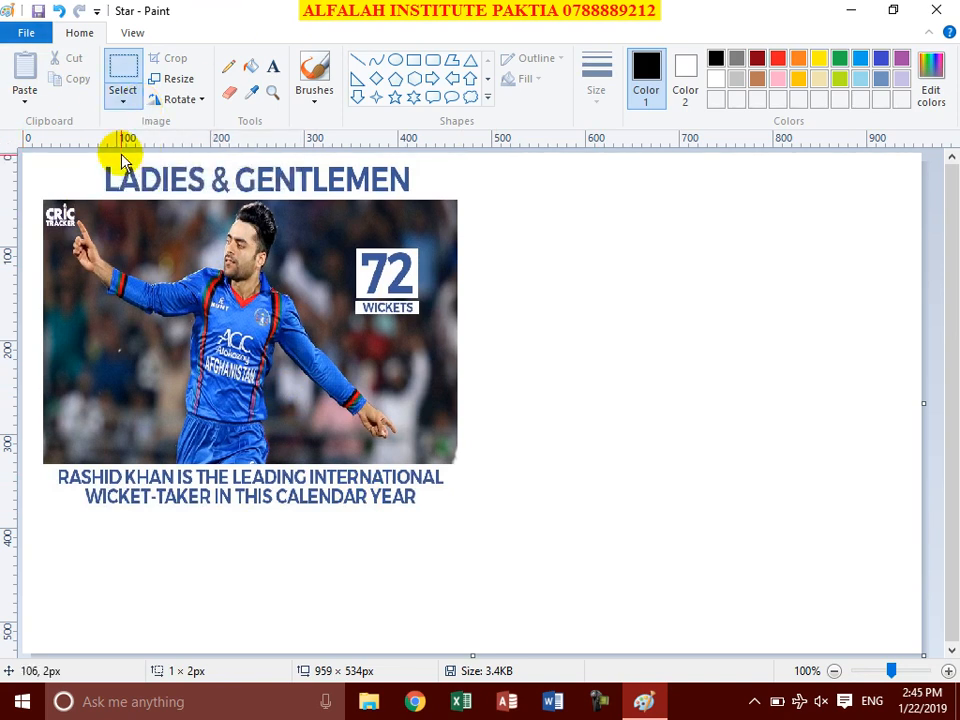
# Step: Cut a rectangular selection of about 124 × 134 px around the player's head, paste it on the blank area, and undo the changes
pyautogui.click(117, 106)
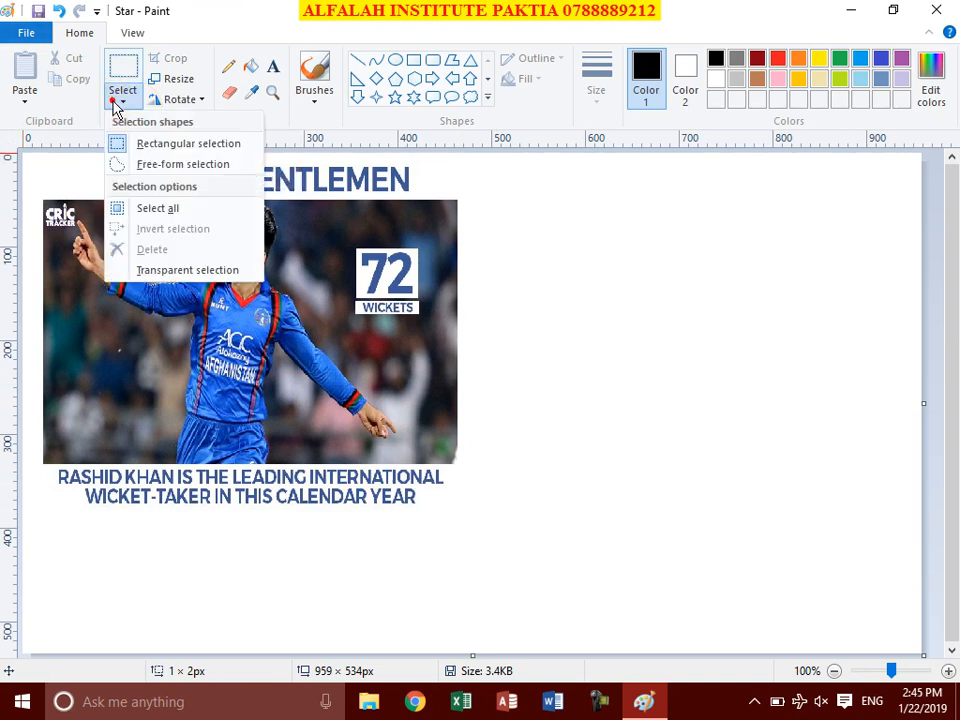
pyautogui.click(160, 150)
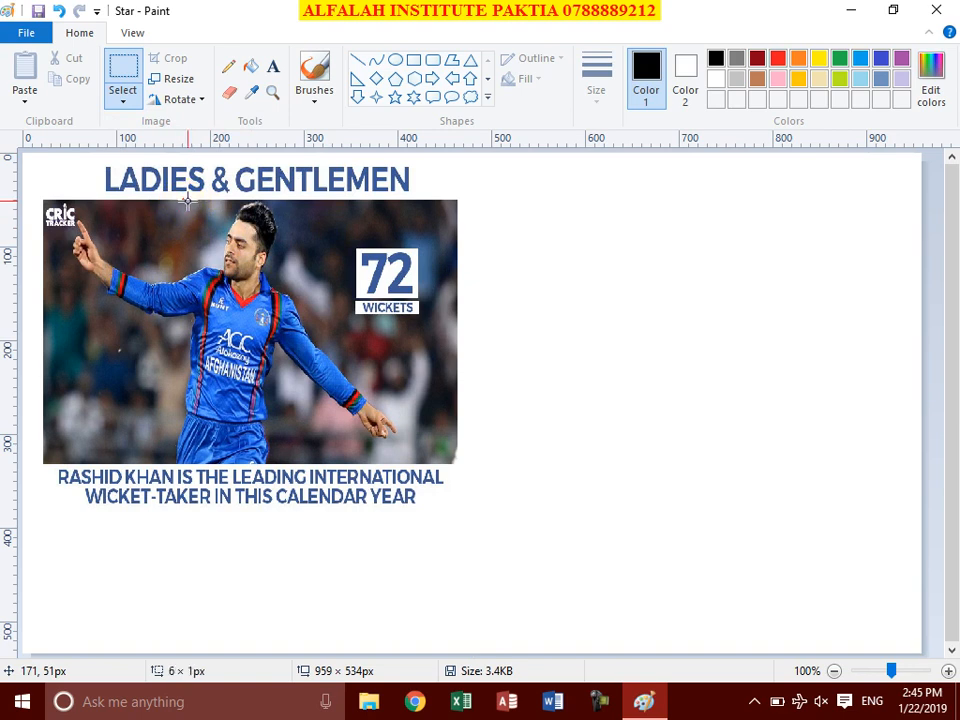
pyautogui.moveTo(296, 316); pyautogui.dragTo(299, 326)
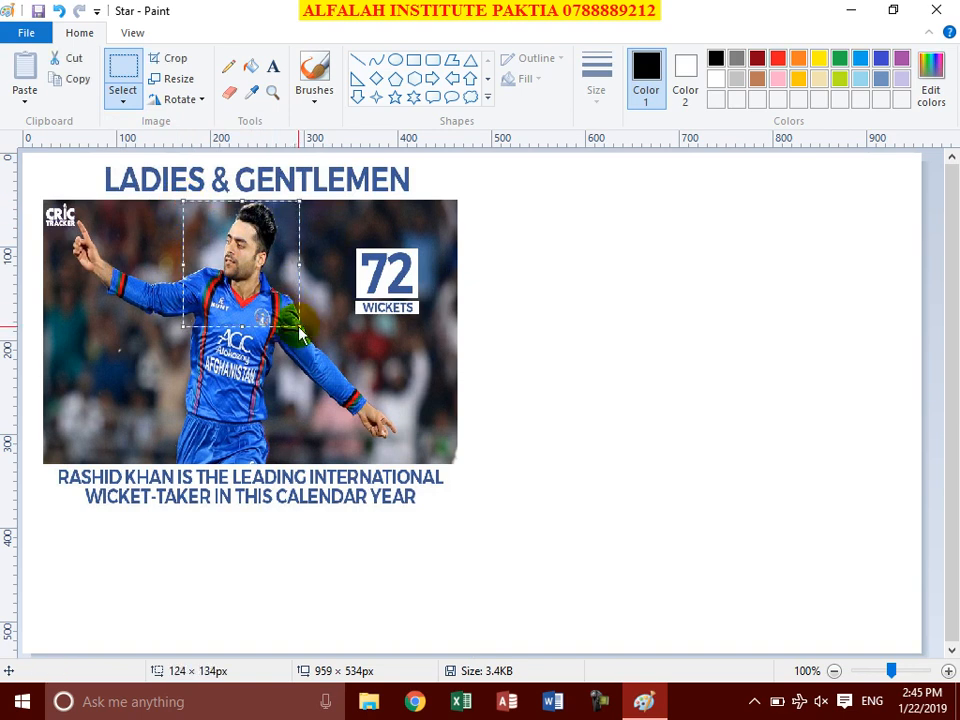
pyautogui.click(80, 60)
pyautogui.click(22, 75)
pyautogui.moveTo(89, 225); pyautogui.dragTo(776, 287)
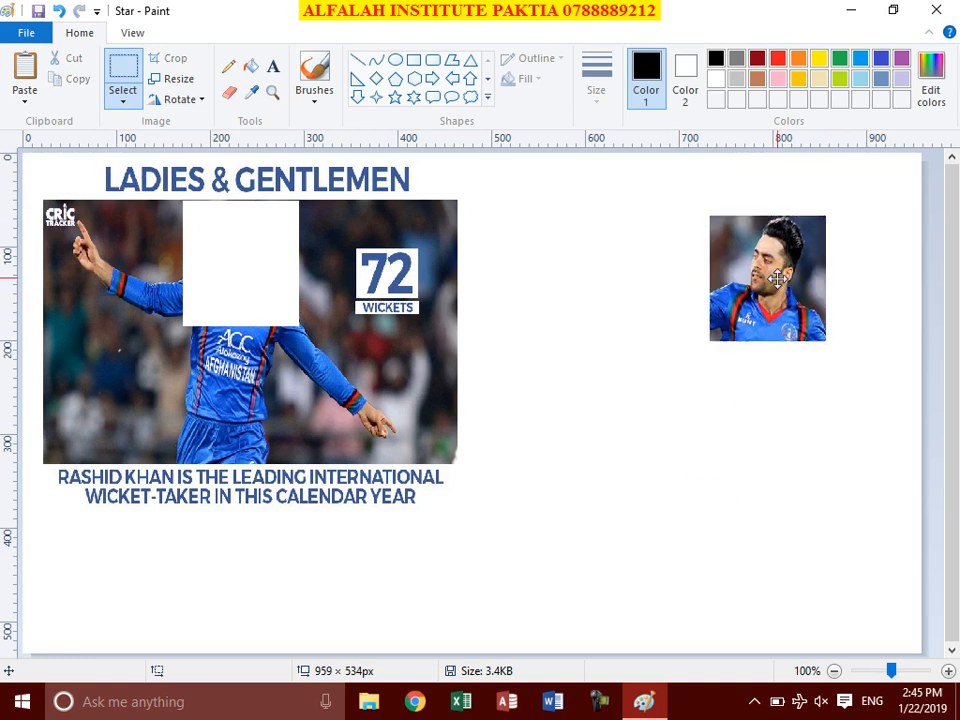
pyautogui.moveTo(812, 280); pyautogui.dragTo(803, 237)
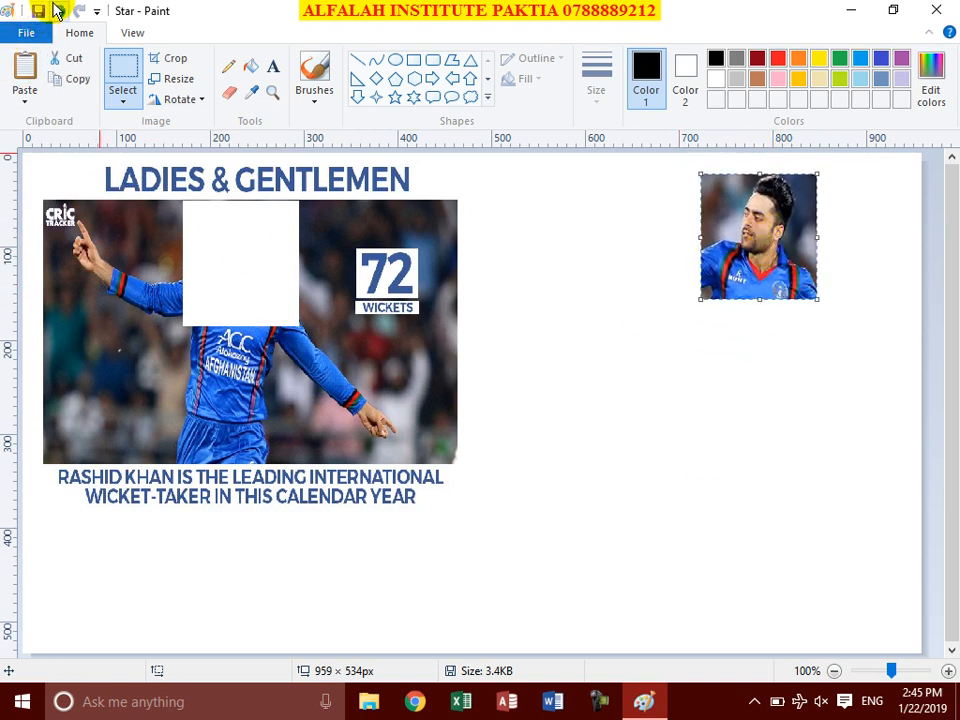
pyautogui.click(58, 11)
pyautogui.click(58, 11)
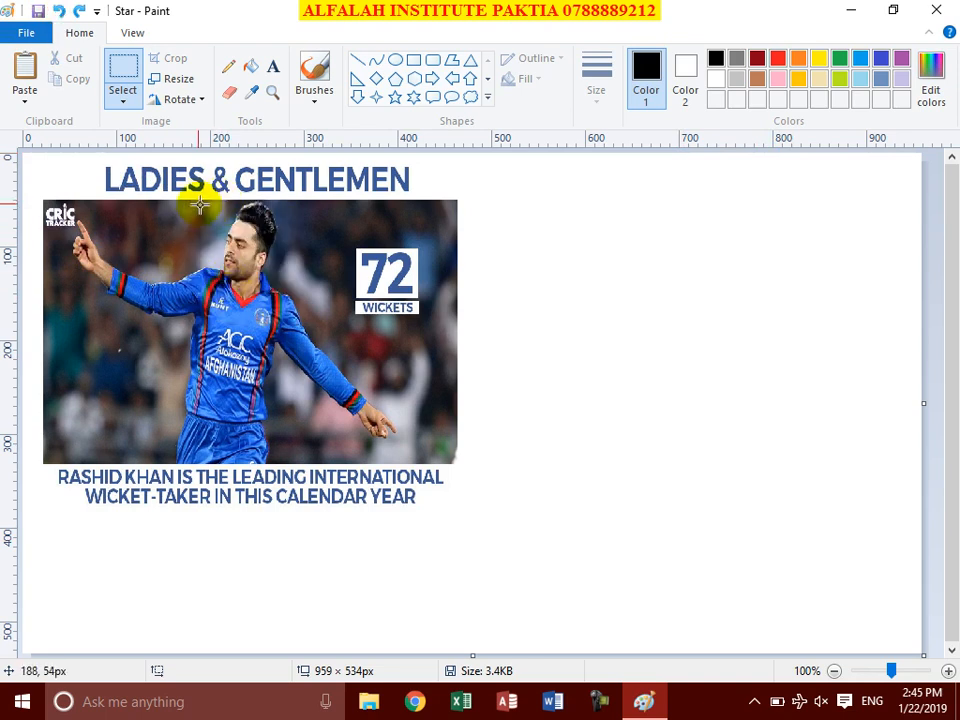
# Step: Move a rectangular selection of about 104 × 130 px around the player's head to the blank area and undo the move
pyautogui.moveTo(266, 216); pyautogui.dragTo(296, 322)
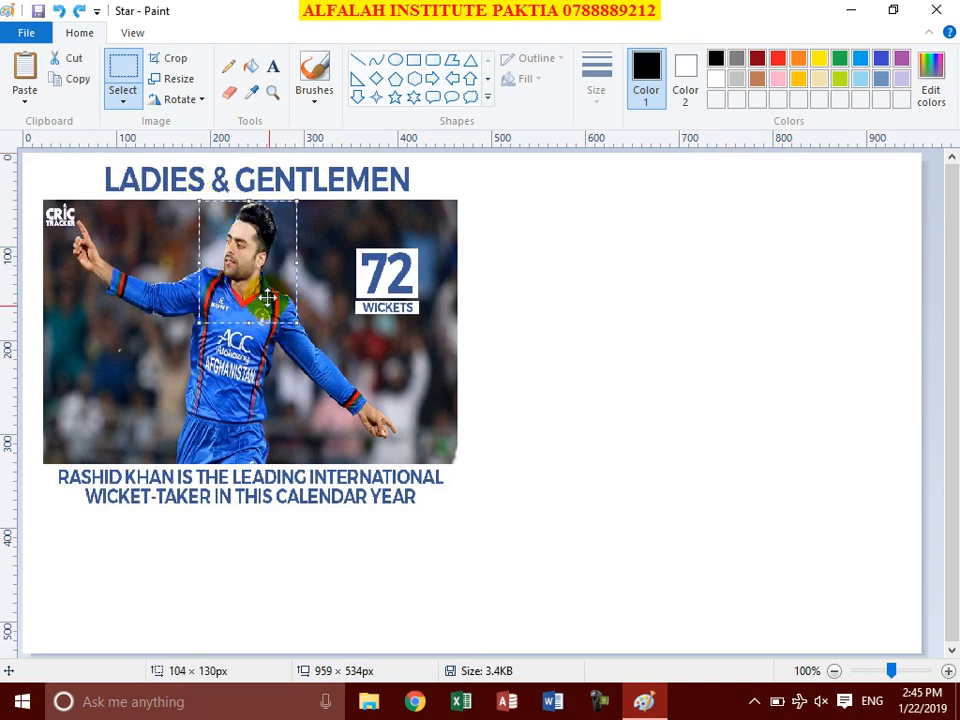
pyautogui.moveTo(245, 250); pyautogui.dragTo(652, 253)
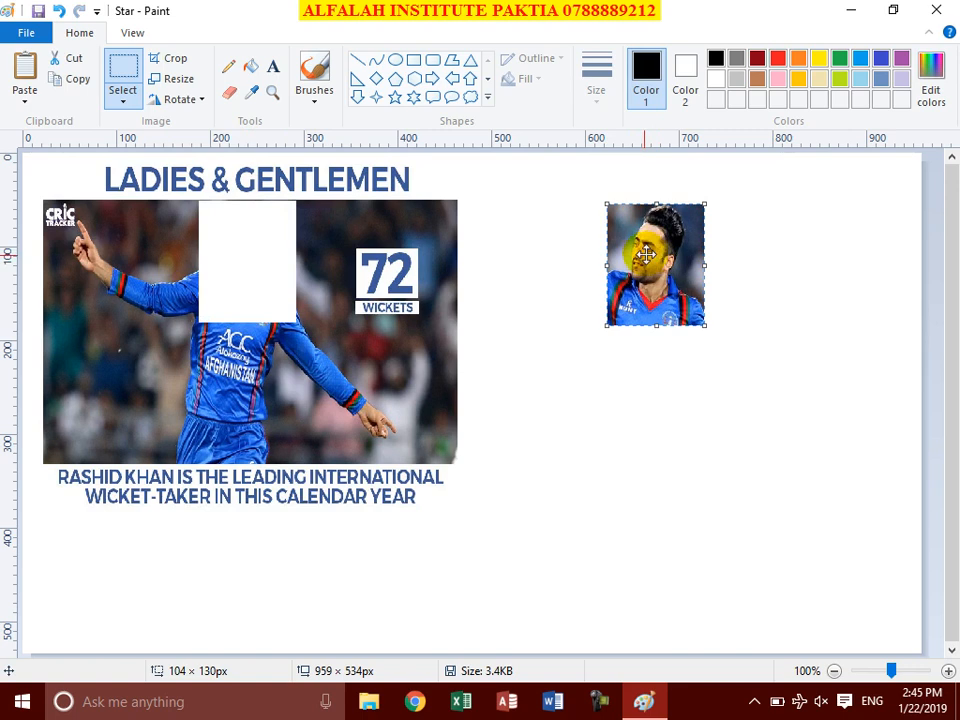
pyautogui.click(59, 12)
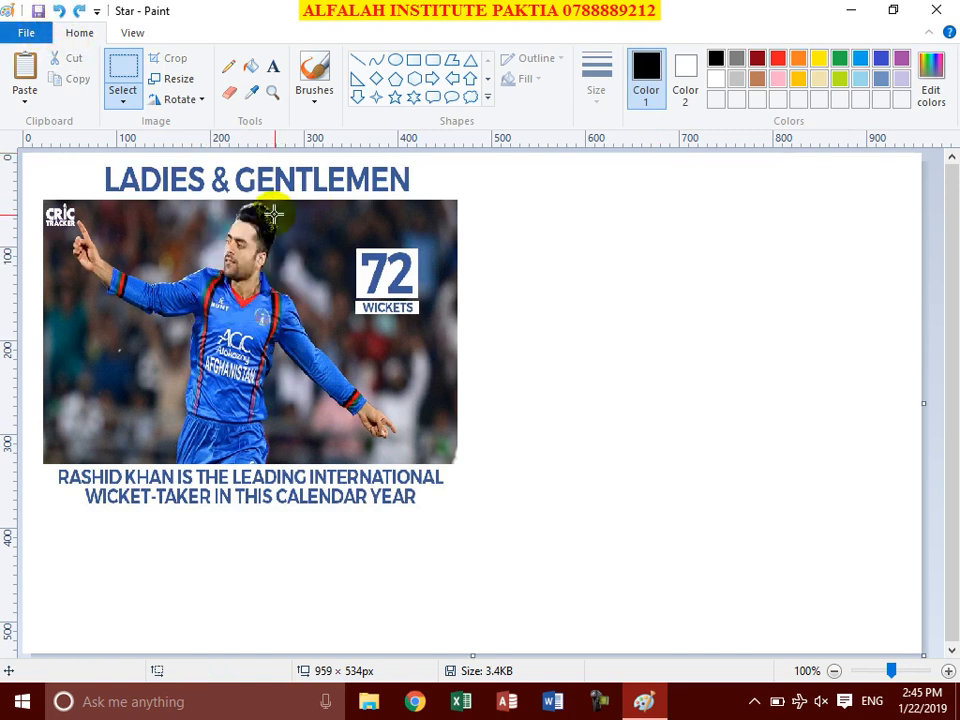
# Step: Copy a rectangular selection of about 149 × 171 px of the player's head and chest onto the blank area, and delete the copy
pyautogui.moveTo(188, 209); pyautogui.dragTo(329, 369)
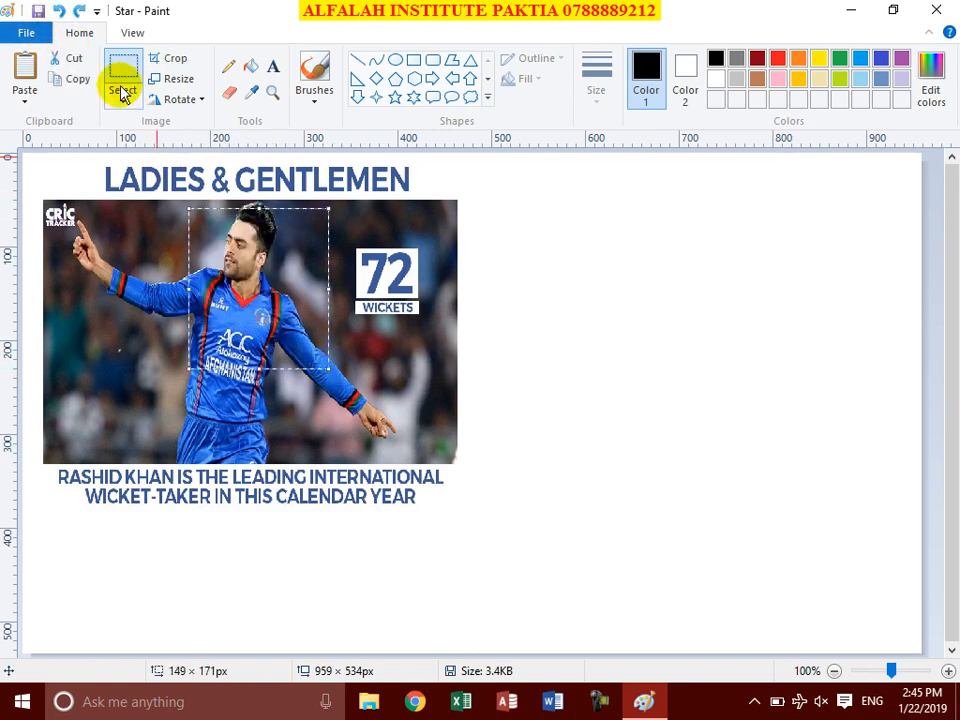
pyautogui.click(24, 72)
pyautogui.moveTo(74, 236); pyautogui.dragTo(685, 295)
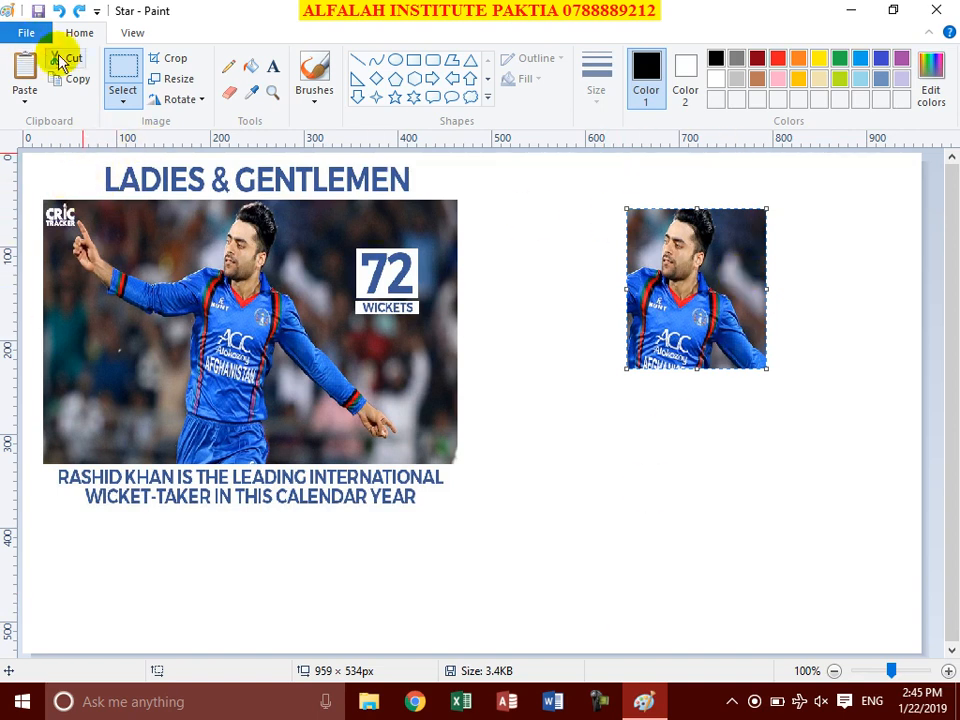
pyautogui.click(685, 549)
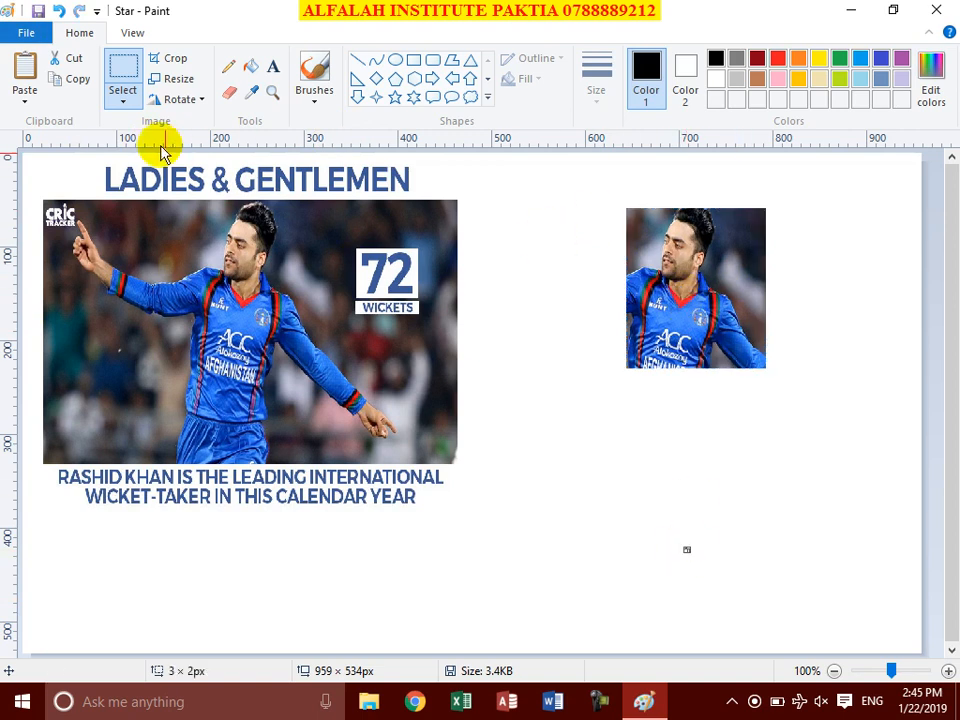
pyautogui.moveTo(563, 186); pyautogui.dragTo(834, 563)
pyautogui.press('Delete')
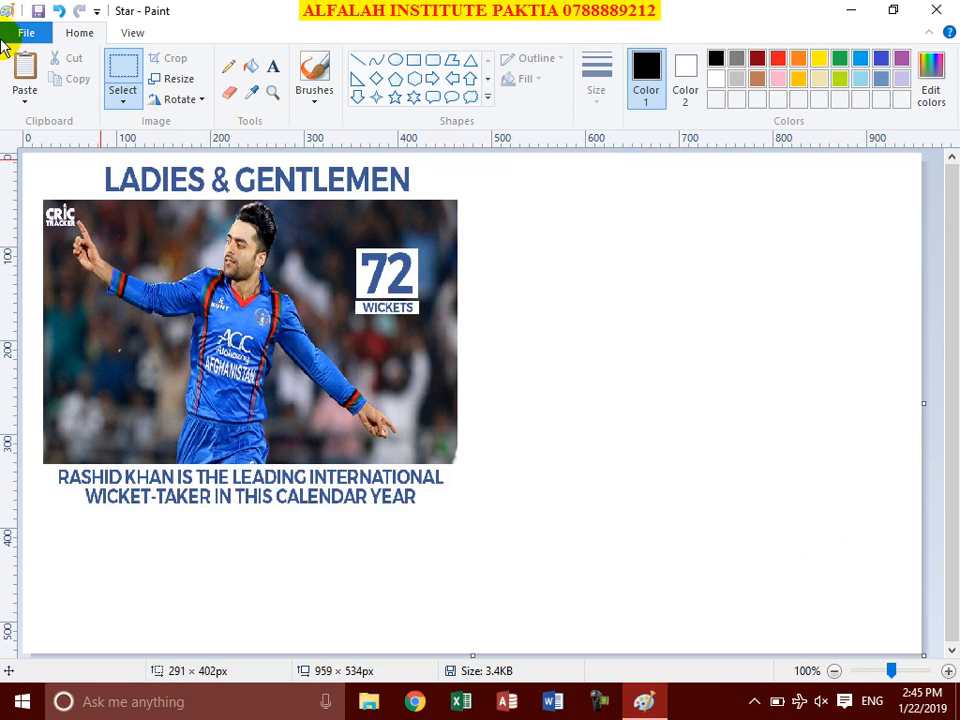
# Step: Move a free-form selection of the player's head to the blank area, resize it to about 72 × 112 px, and undo the changes
pyautogui.click(119, 103)
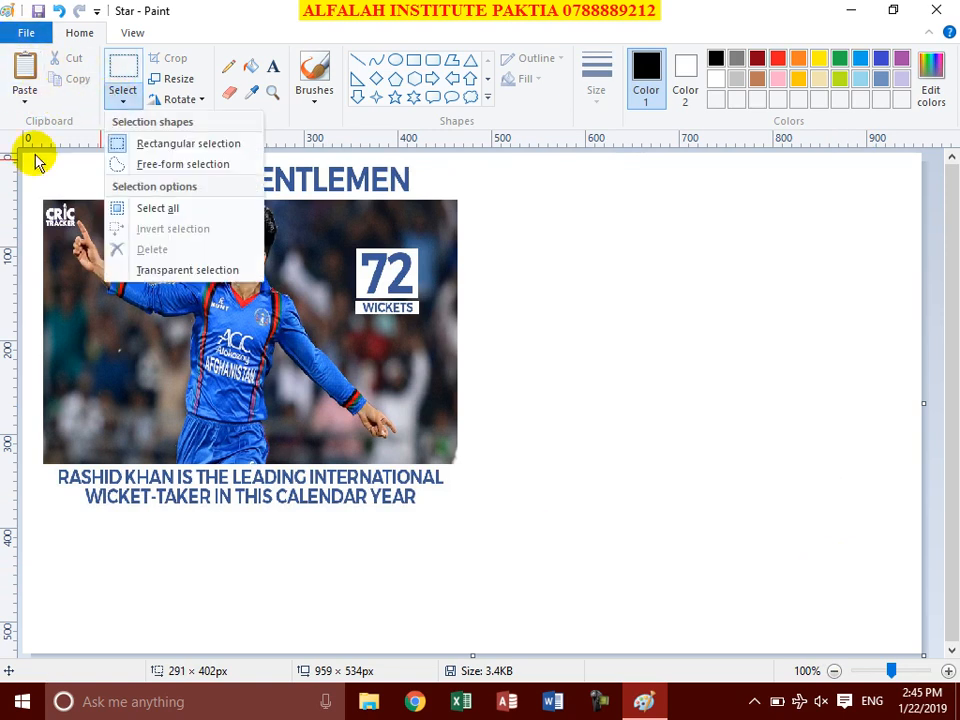
pyautogui.click(181, 170)
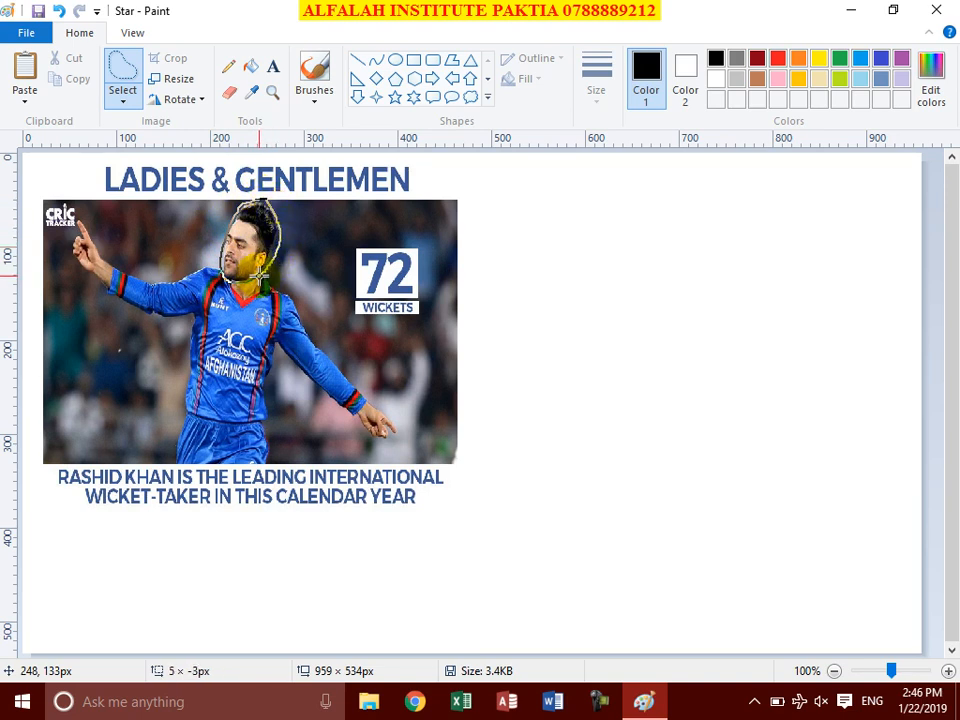
pyautogui.moveTo(256, 280); pyautogui.dragTo(724, 270)
pyautogui.moveTo(692, 308); pyautogui.dragTo(675, 332)
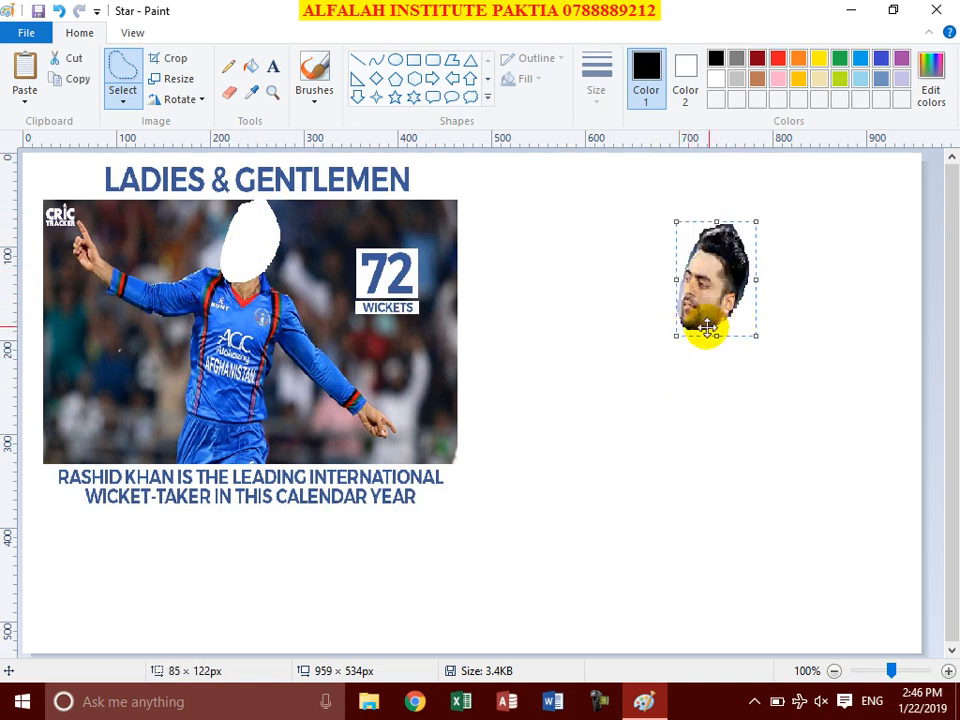
pyautogui.moveTo(673, 338); pyautogui.dragTo(688, 326)
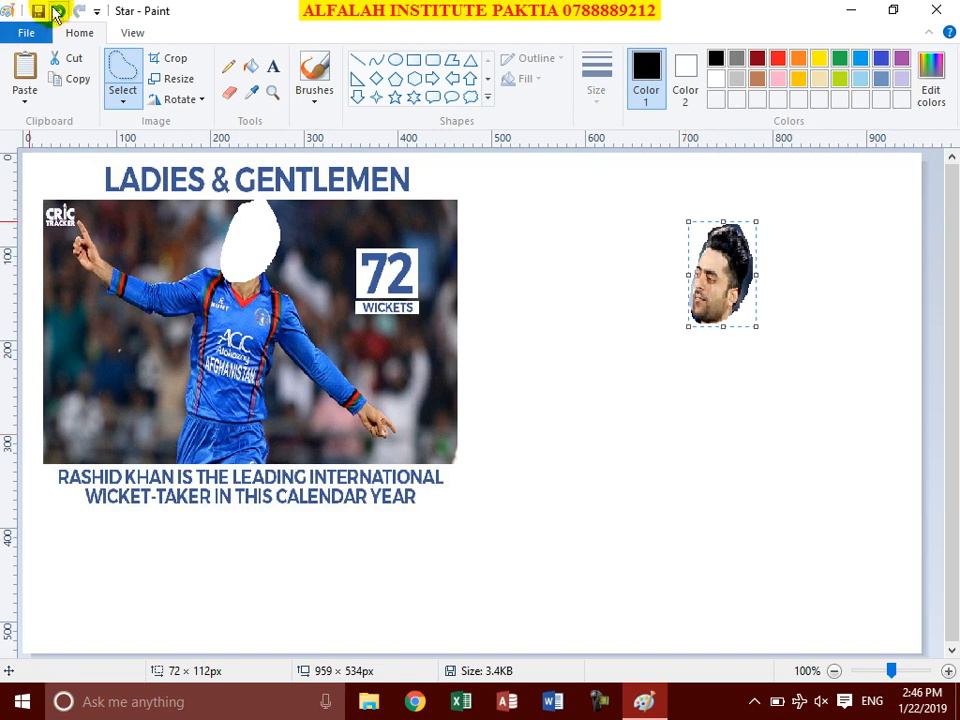
pyautogui.click(57, 12)
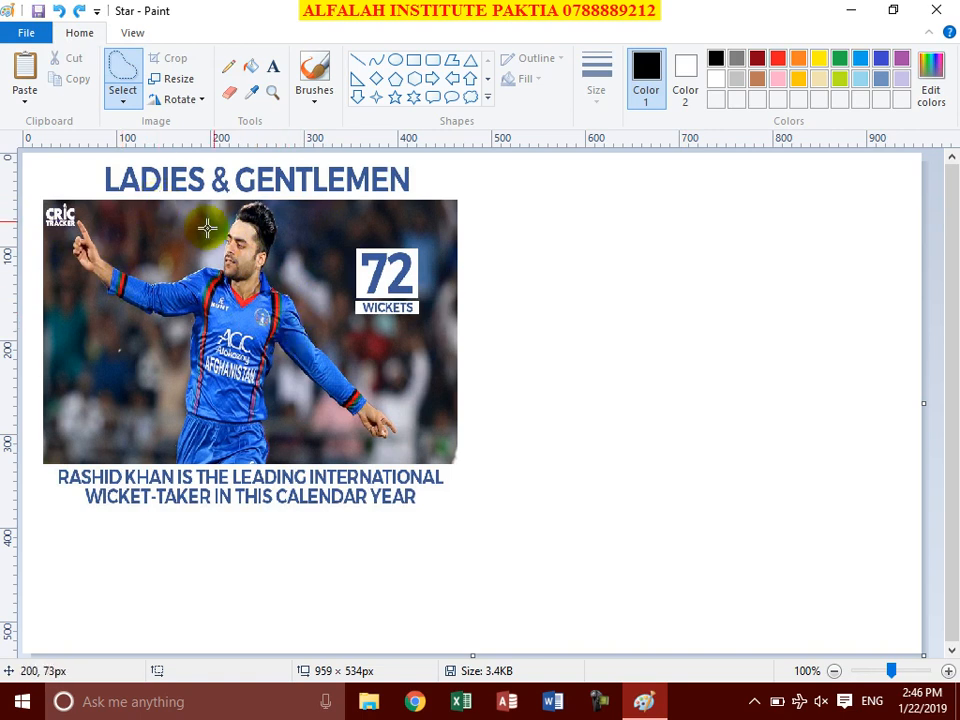
# Step: Copy a free-form selection of the player's head, paste it onto the blank area beside the picture, and delete the copy
pyautogui.moveTo(247, 277)
pyautogui.mouseDown()
pyautogui.moveTo(217, 258)
pyautogui.moveTo(231, 212)
pyautogui.moveTo(270, 211)
pyautogui.mouseUp()
pyautogui.moveTo(256, 277); pyautogui.dragTo(252, 280)
pyautogui.click(63, 85)
pyautogui.click(22, 66)
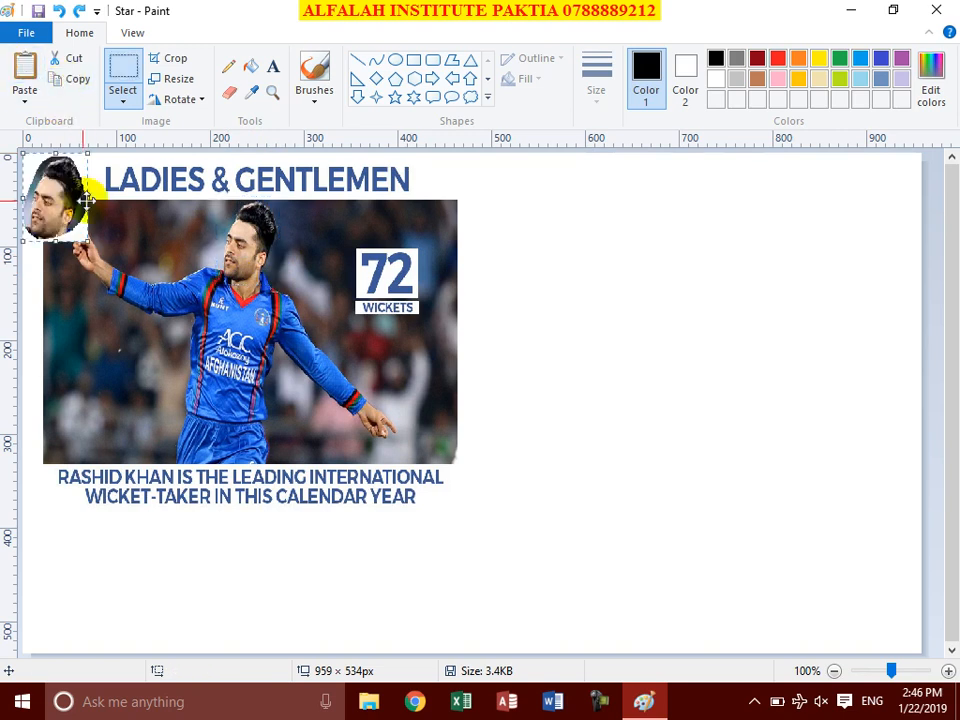
pyautogui.moveTo(70, 203); pyautogui.dragTo(513, 257)
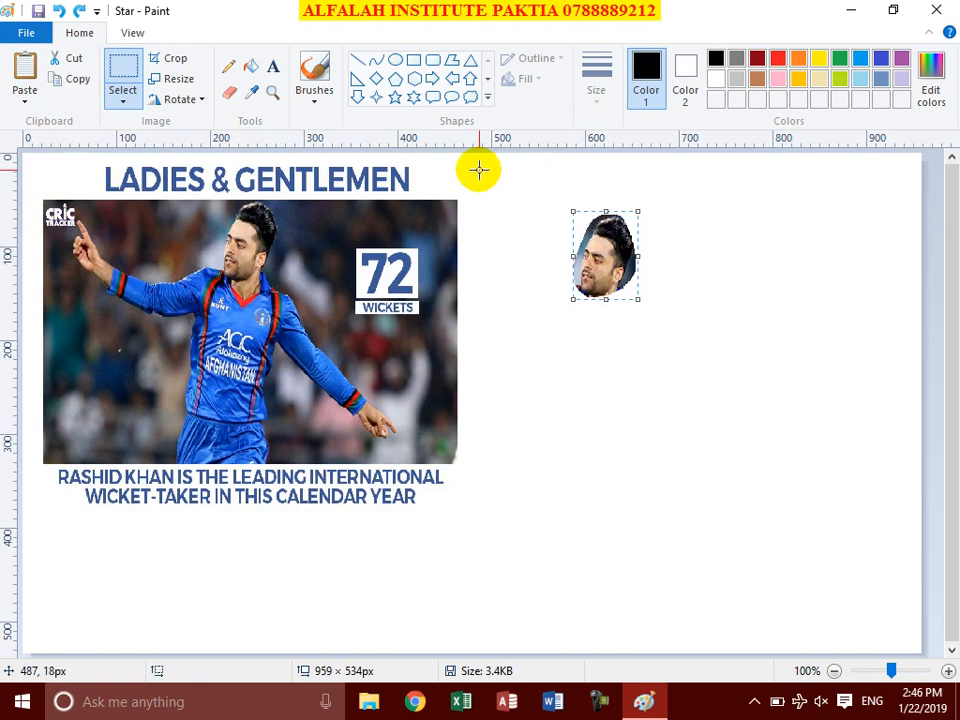
pyautogui.press('Delete')
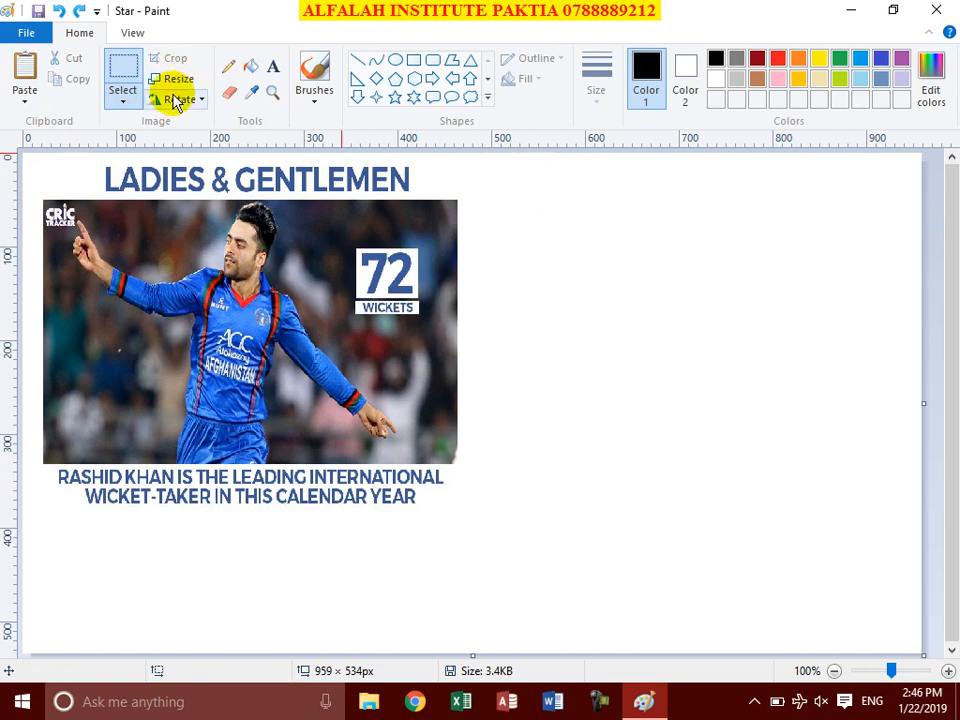
# Step: Select the entire canvas, view the selection options available for it, and clear the selection
pyautogui.click(124, 100)
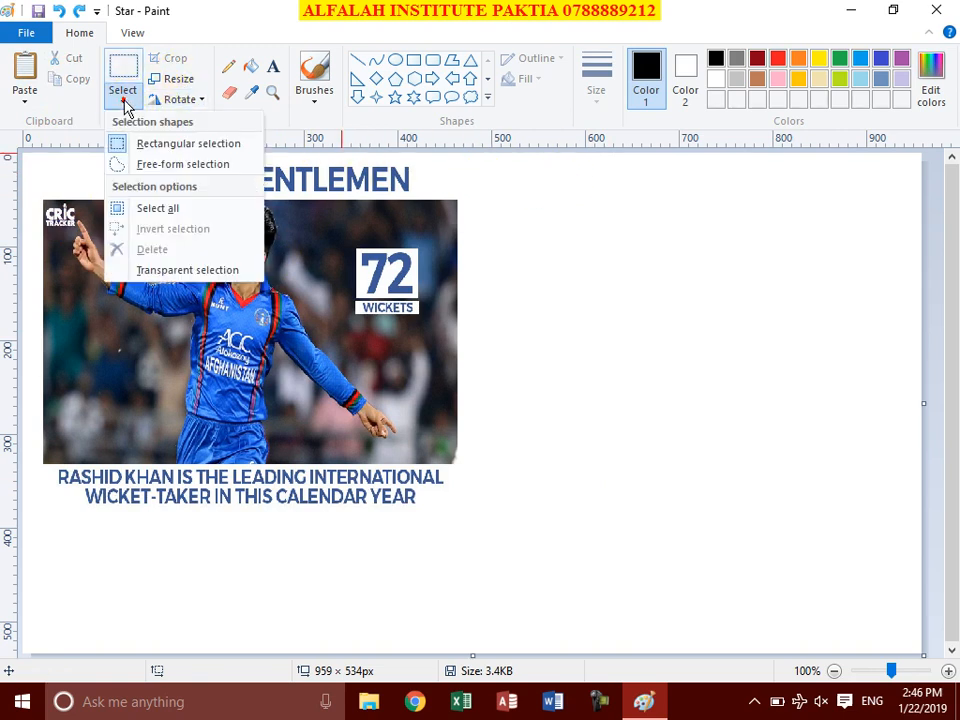
pyautogui.click(158, 208)
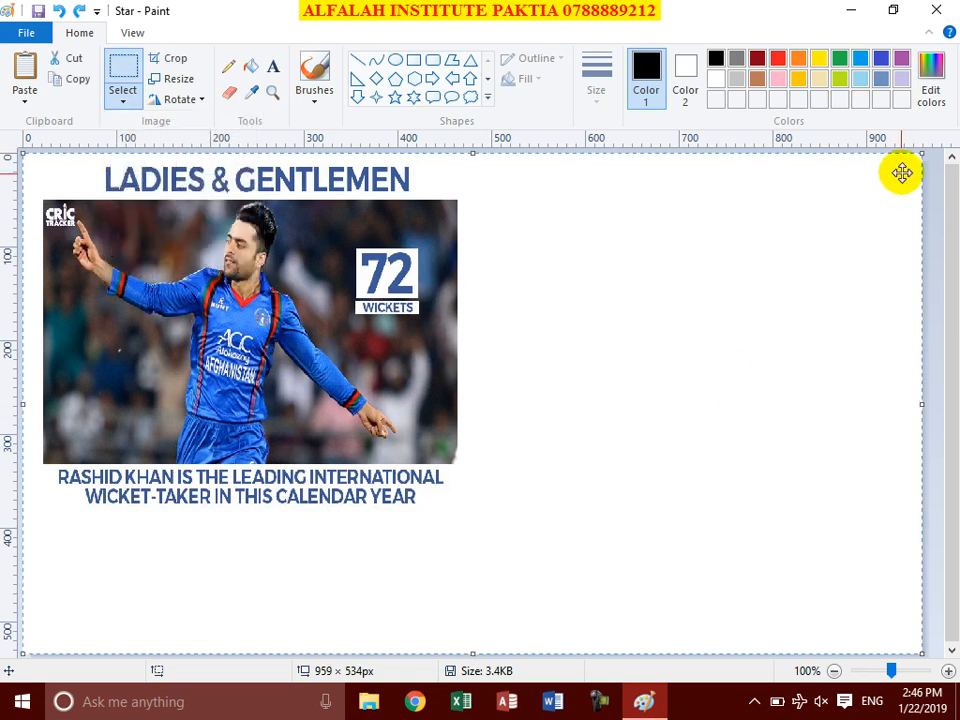
pyautogui.click(124, 100)
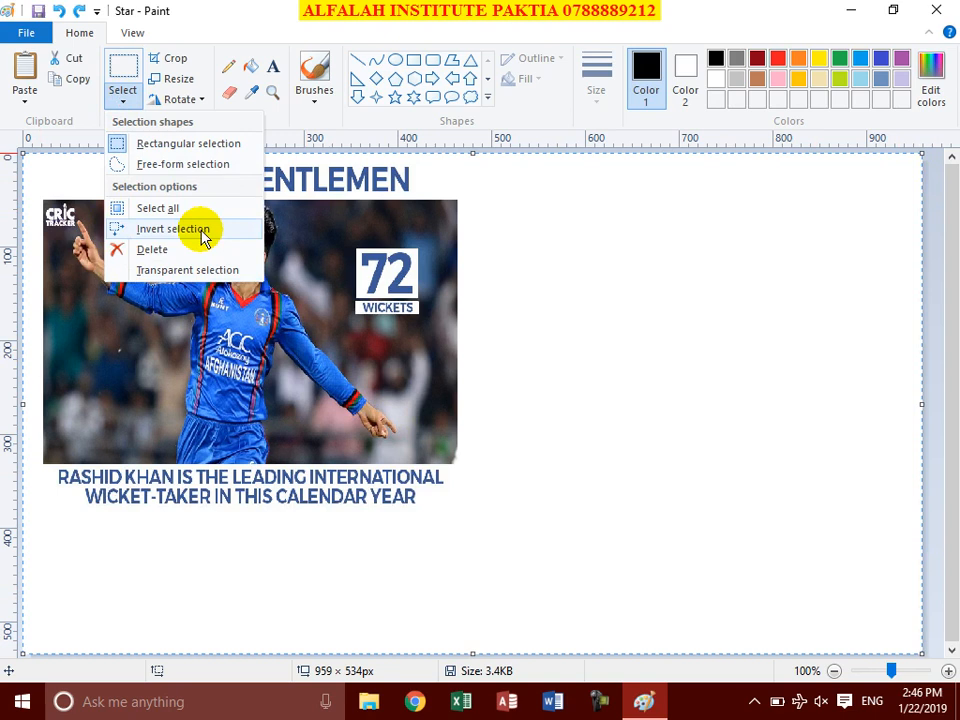
pyautogui.click(748, 384)
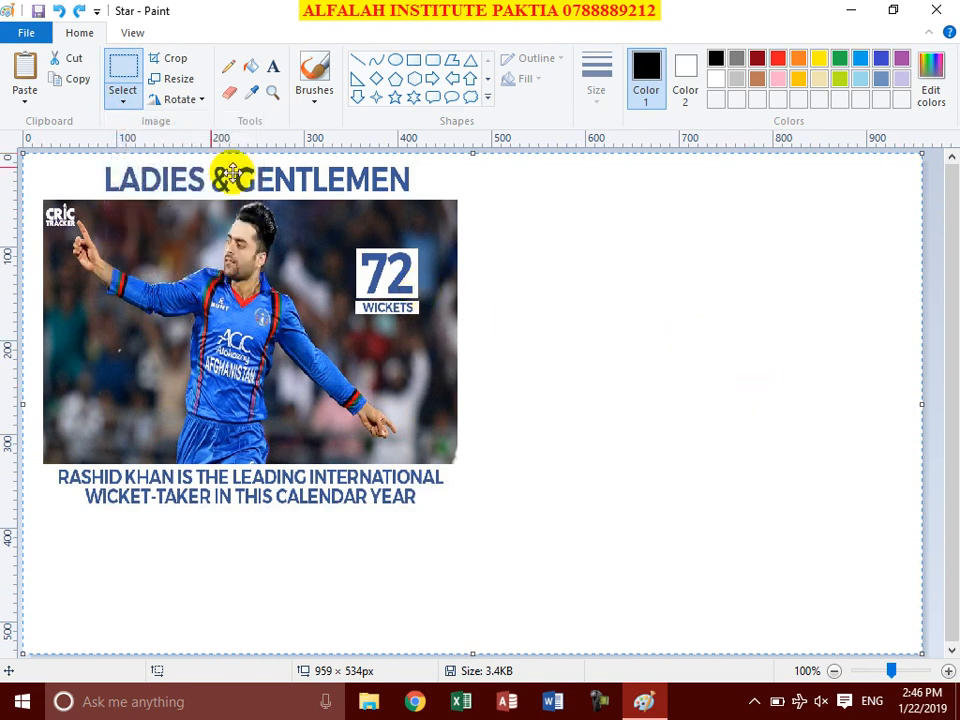
pyautogui.click(128, 64)
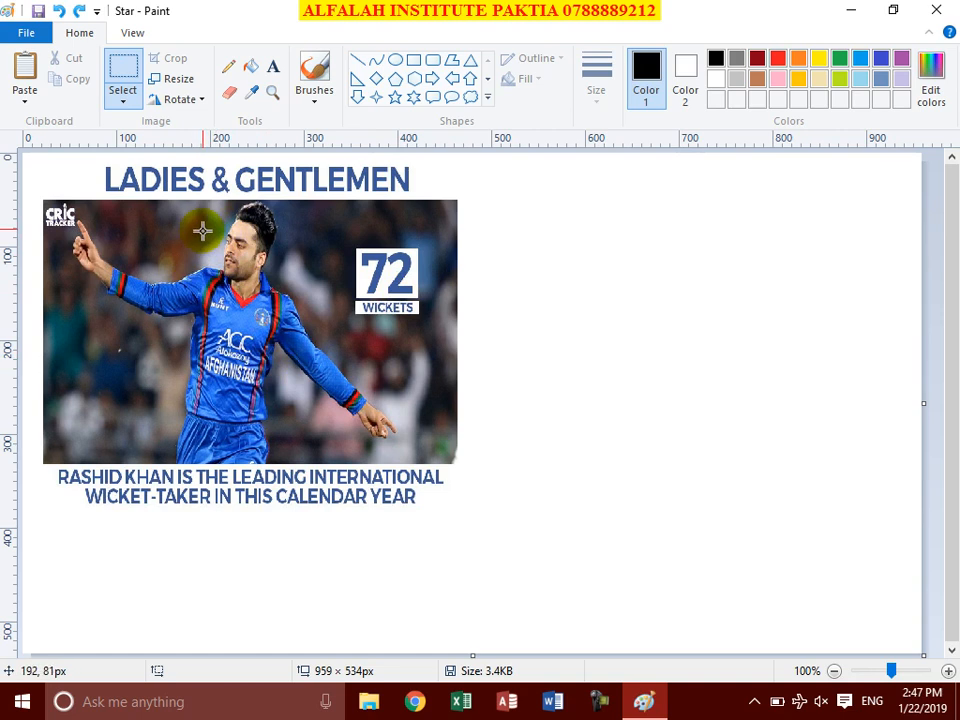
# Step: Select about 109 × 127 px around the player's head and chest, invert the selection, move and delete the inverted area, and undo the changes
pyautogui.moveTo(262, 210); pyautogui.dragTo(288, 224)
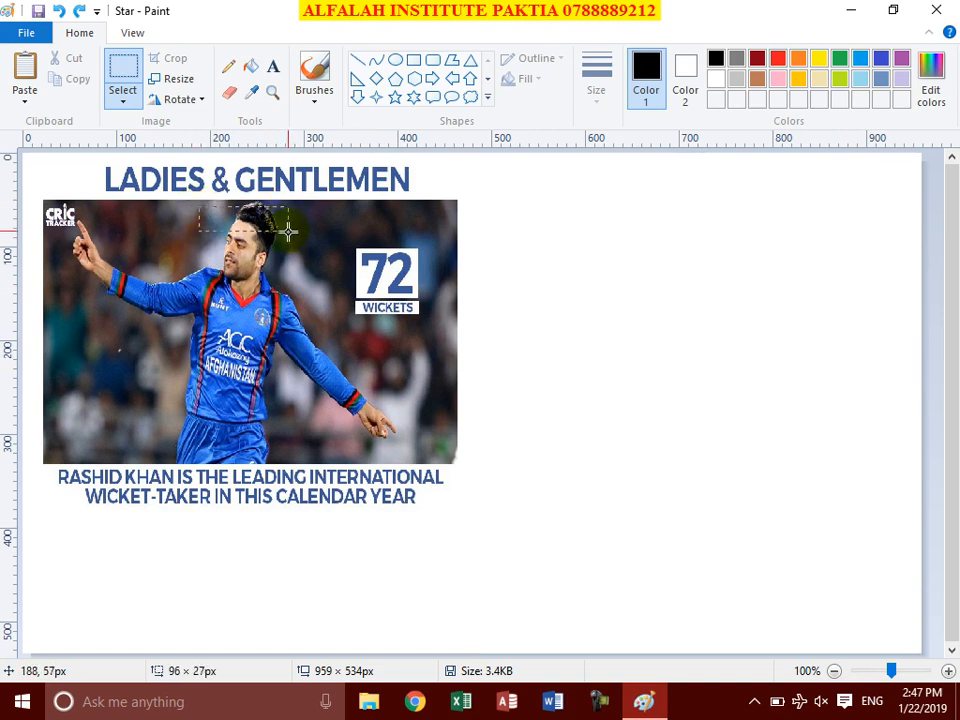
pyautogui.moveTo(282, 290); pyautogui.dragTo(301, 325)
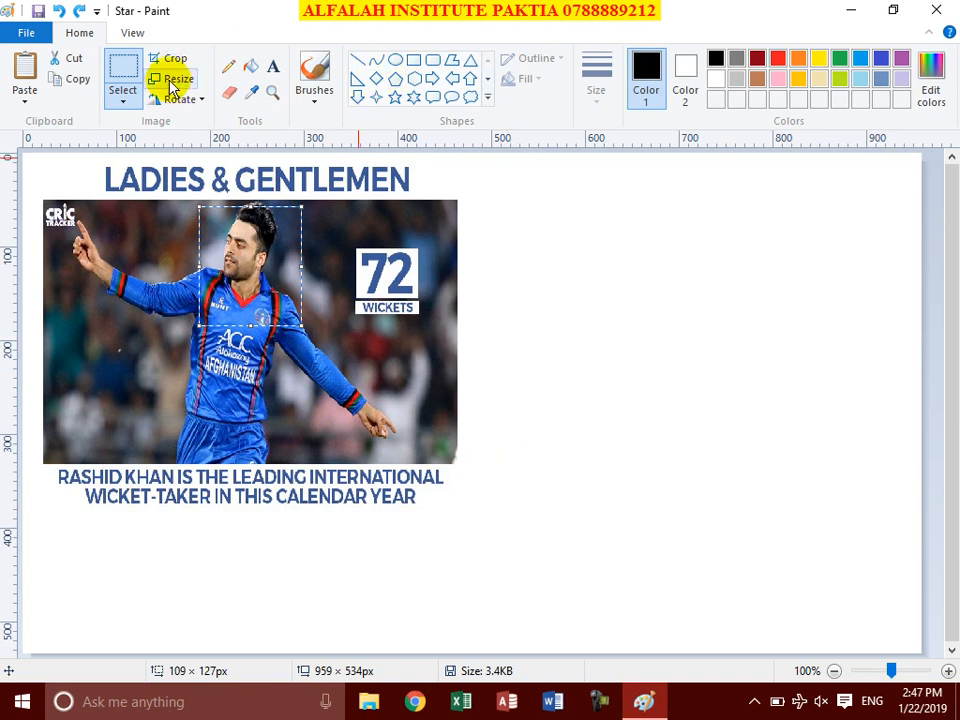
pyautogui.click(123, 98)
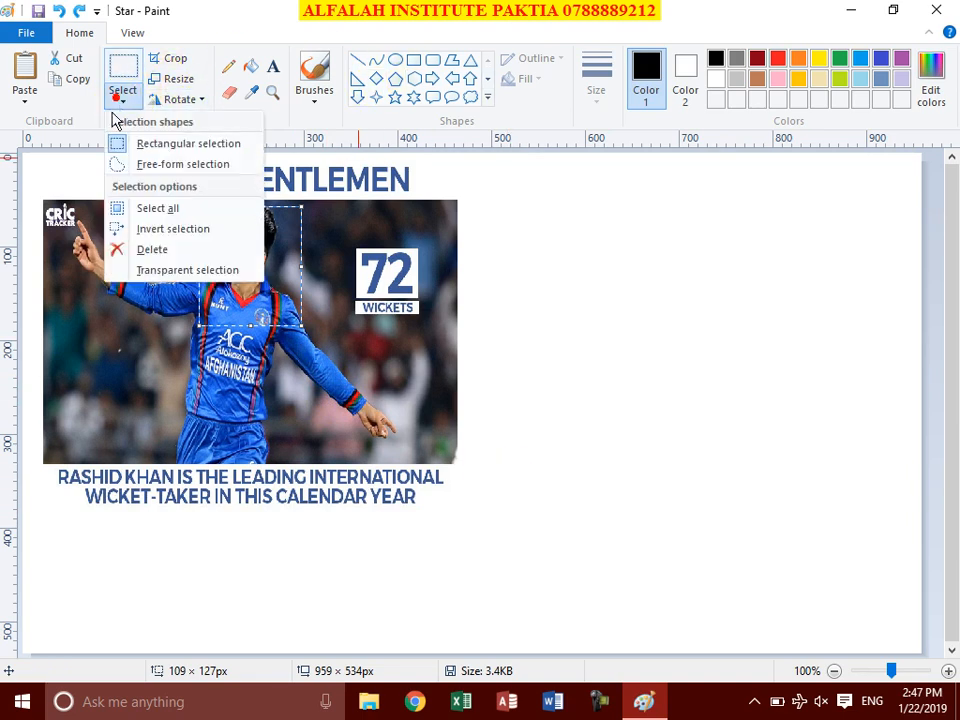
pyautogui.click(166, 236)
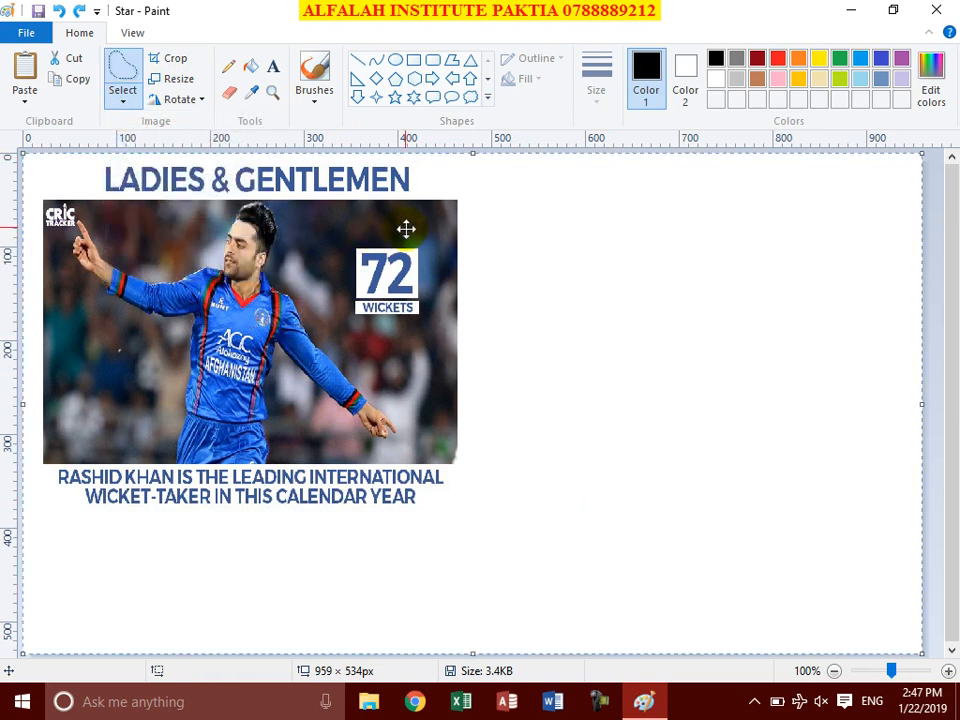
pyautogui.moveTo(394, 222); pyautogui.dragTo(810, 314)
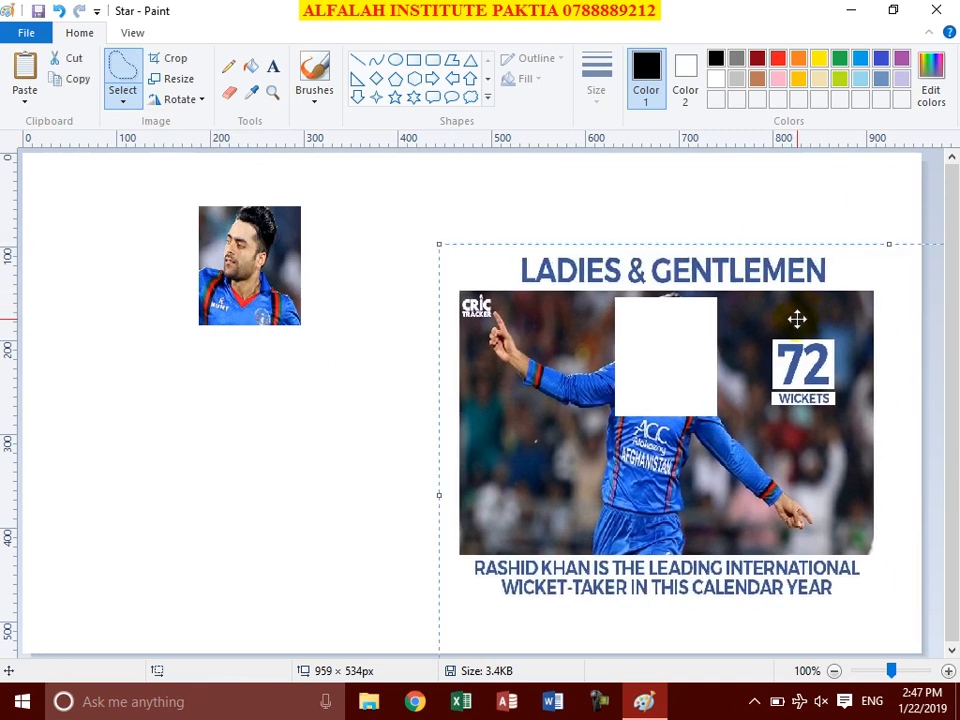
pyautogui.press('Delete')
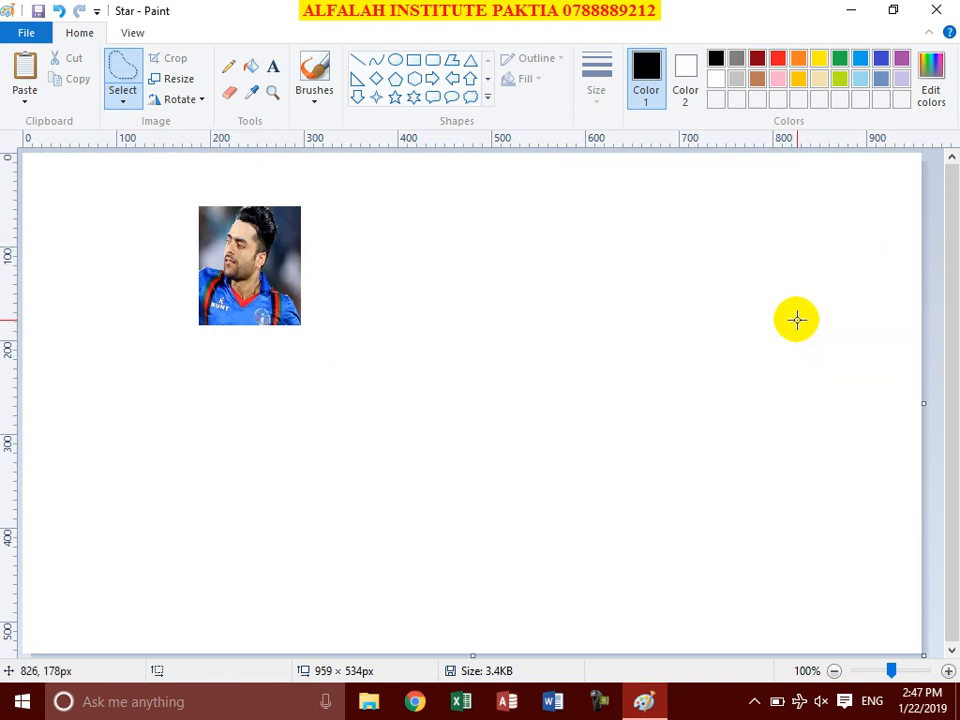
pyautogui.click(58, 11)
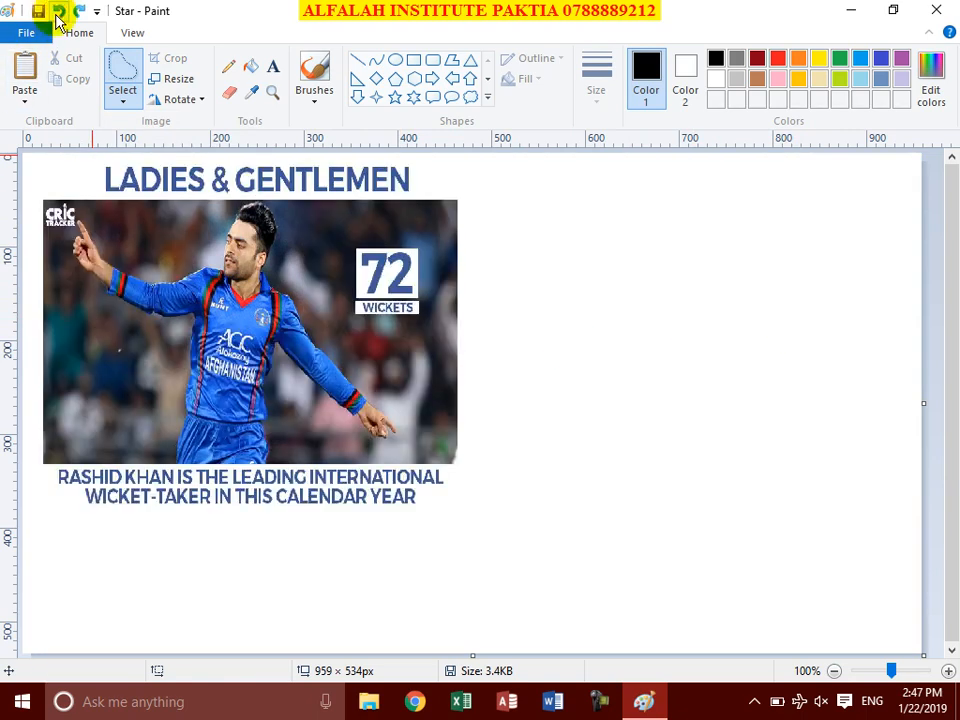
# Step: Delete a rectangular selection of about 96 × 92 px around the "72 WICKETS" badge using the selection options
pyautogui.click(121, 102)
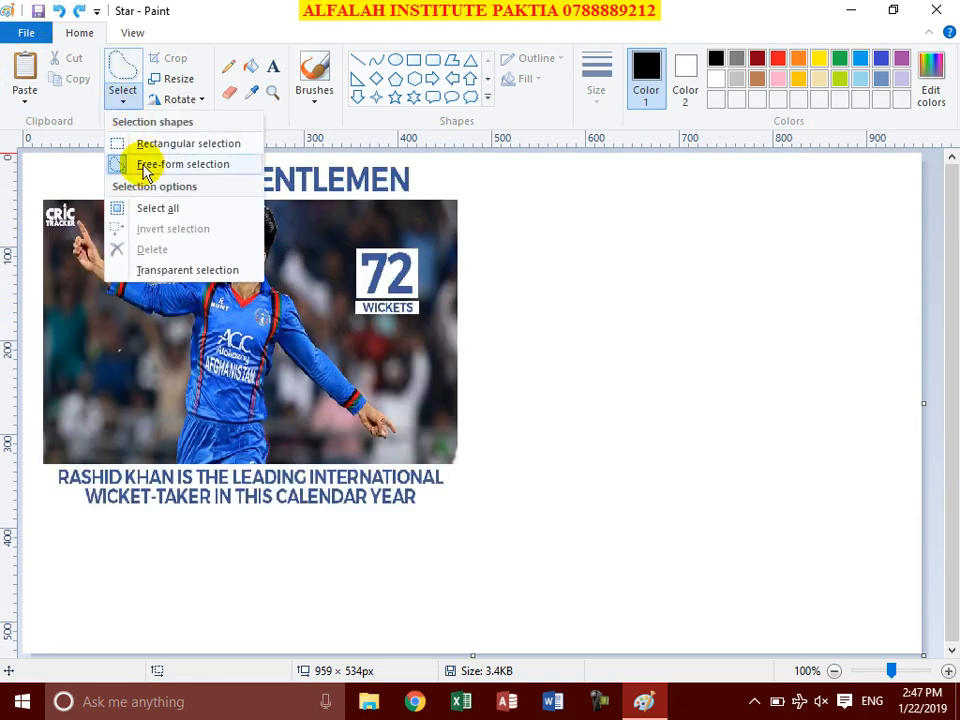
pyautogui.click(170, 269)
pyautogui.click(123, 101)
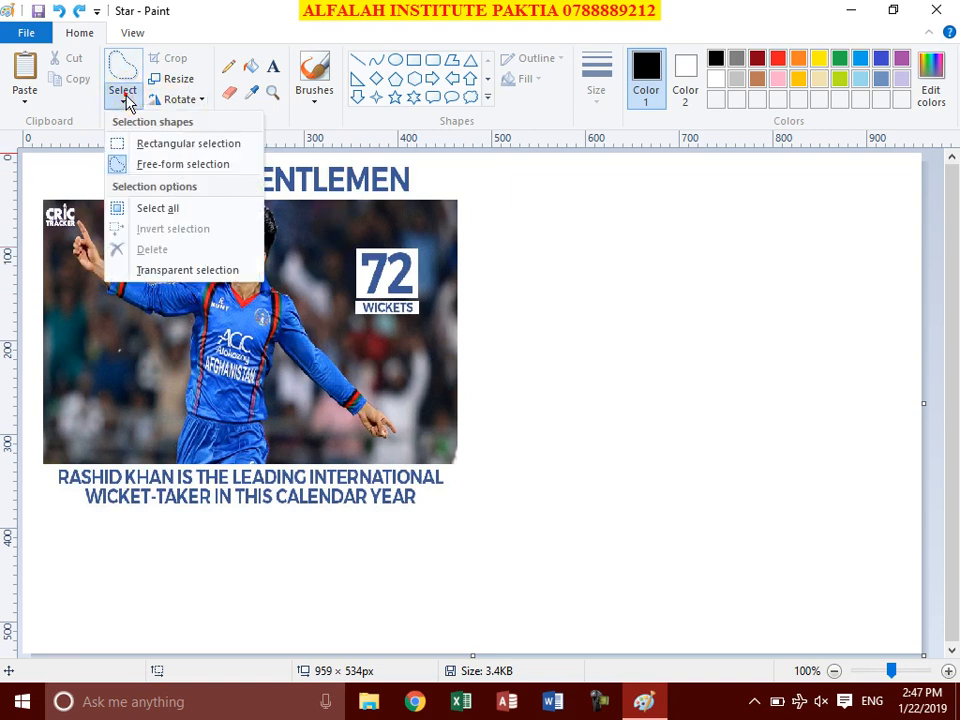
pyautogui.click(148, 141)
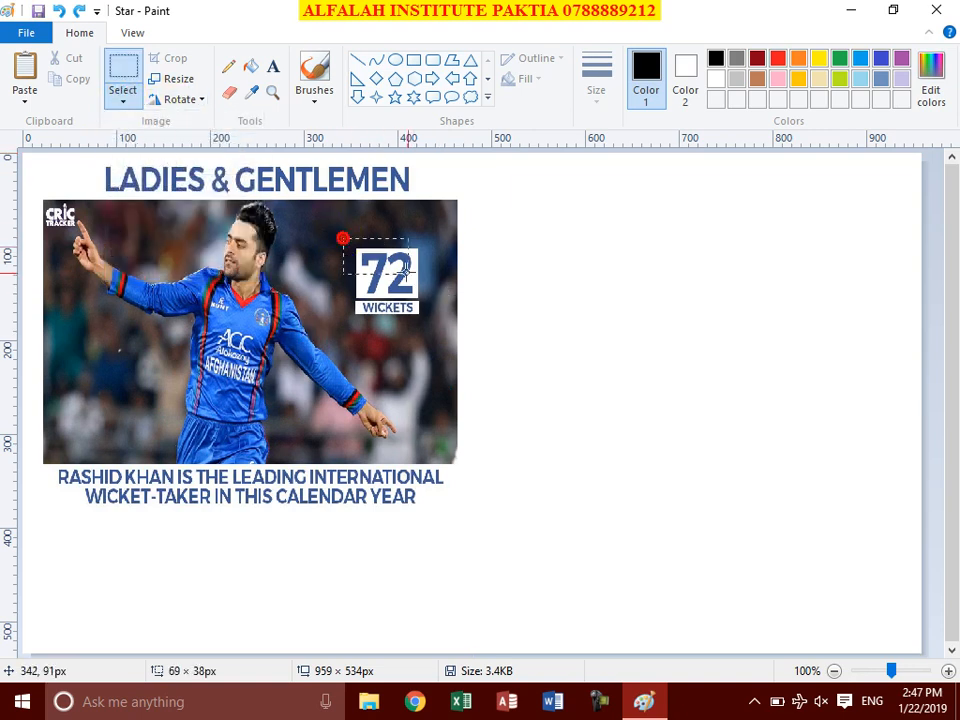
pyautogui.moveTo(434, 313); pyautogui.dragTo(432, 325)
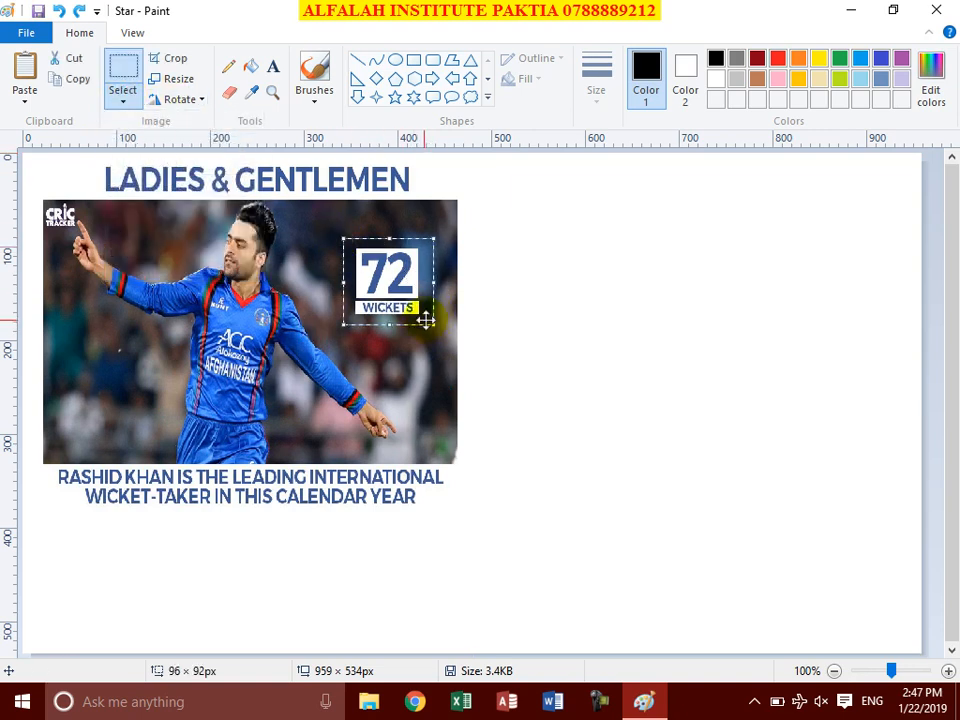
pyautogui.click(134, 104)
pyautogui.click(158, 250)
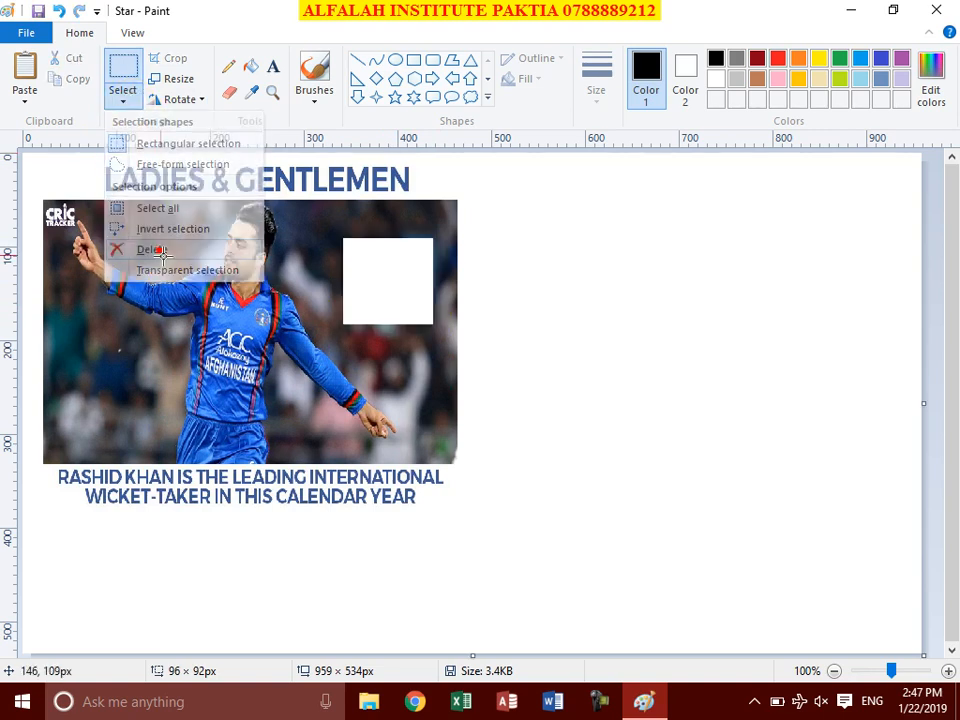
# Step: Delete the "LADIES & GENTLEMEN" title (about 345 × 46 px) and the two-line caption below the photo (about 440 × 52 px)
pyautogui.moveTo(96, 154); pyautogui.dragTo(420, 196)
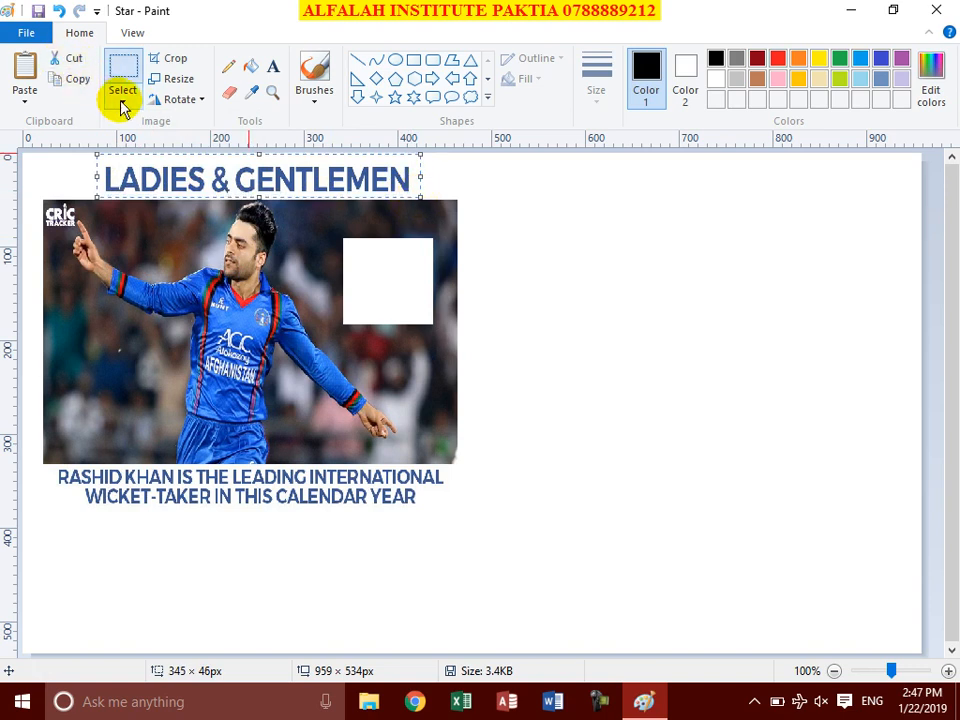
pyautogui.press('Delete')
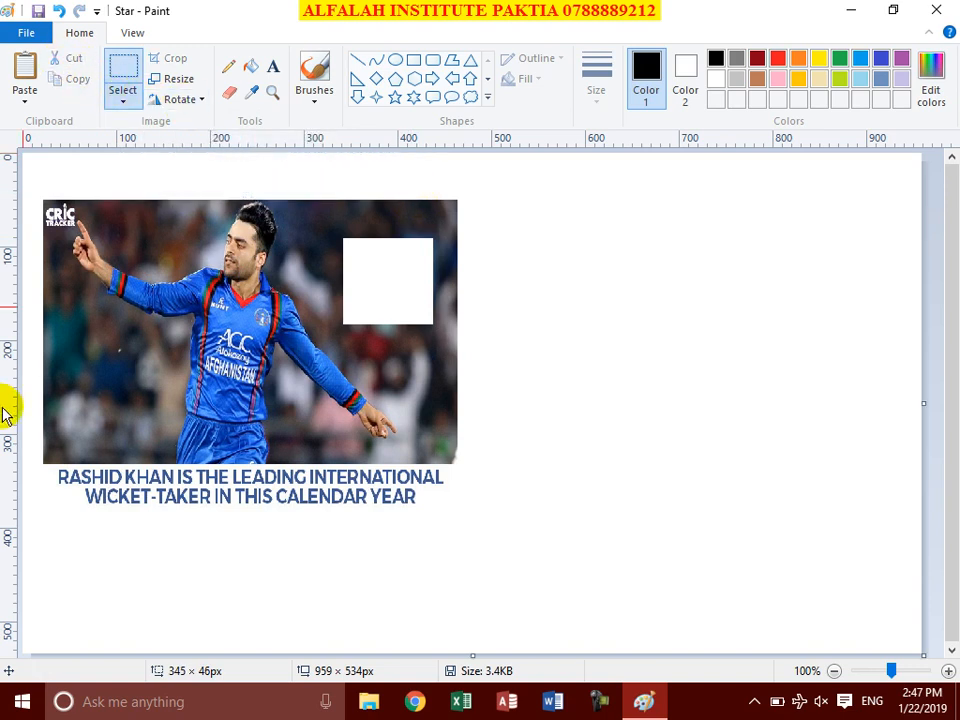
pyautogui.moveTo(48, 467); pyautogui.dragTo(461, 518)
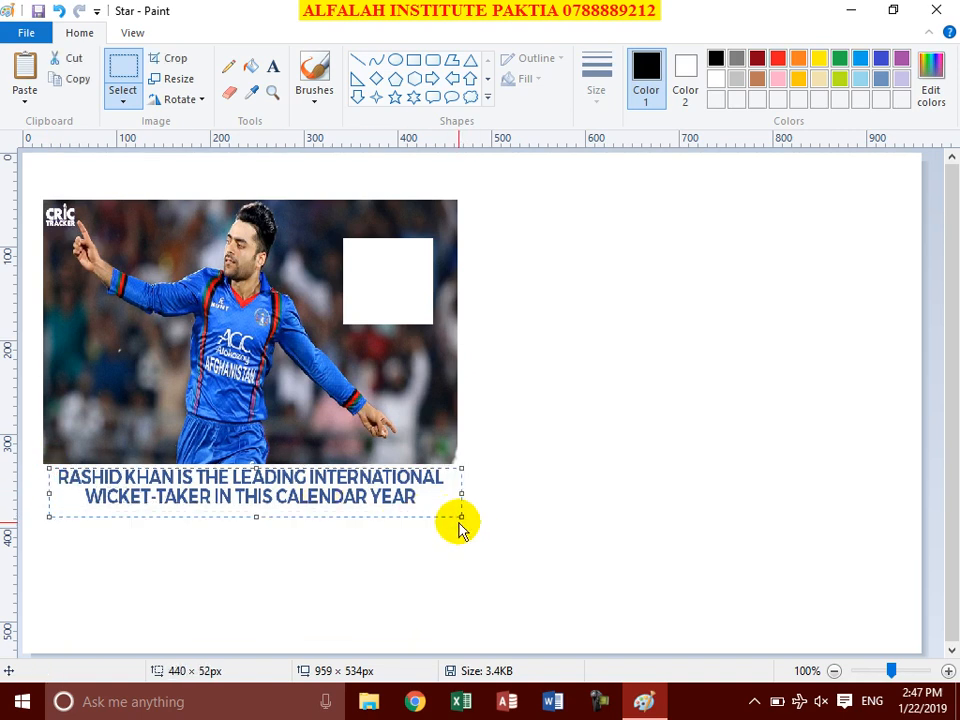
pyautogui.press('Delete')
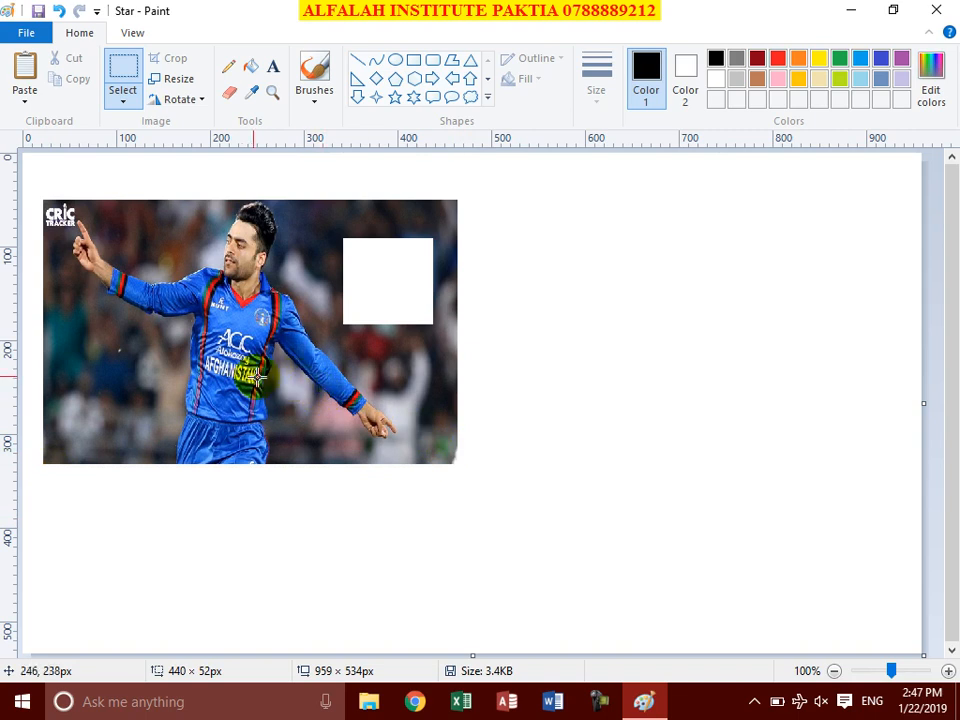
# Step: Turn on transparent selection, draw trial rectangular selections around the player, and clear them
pyautogui.click(124, 102)
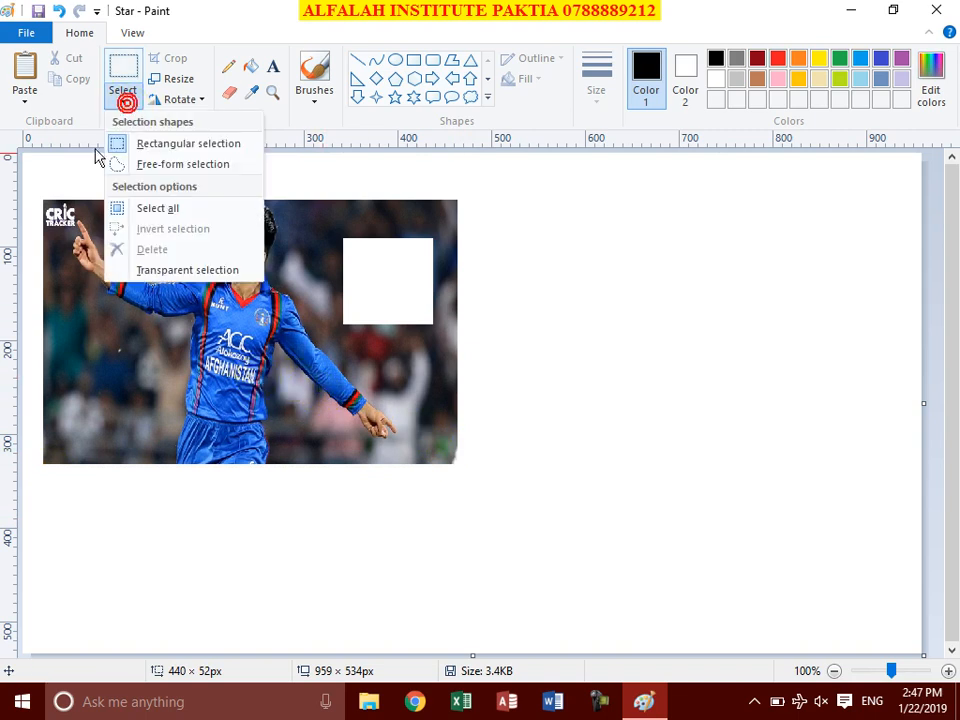
pyautogui.click(172, 270)
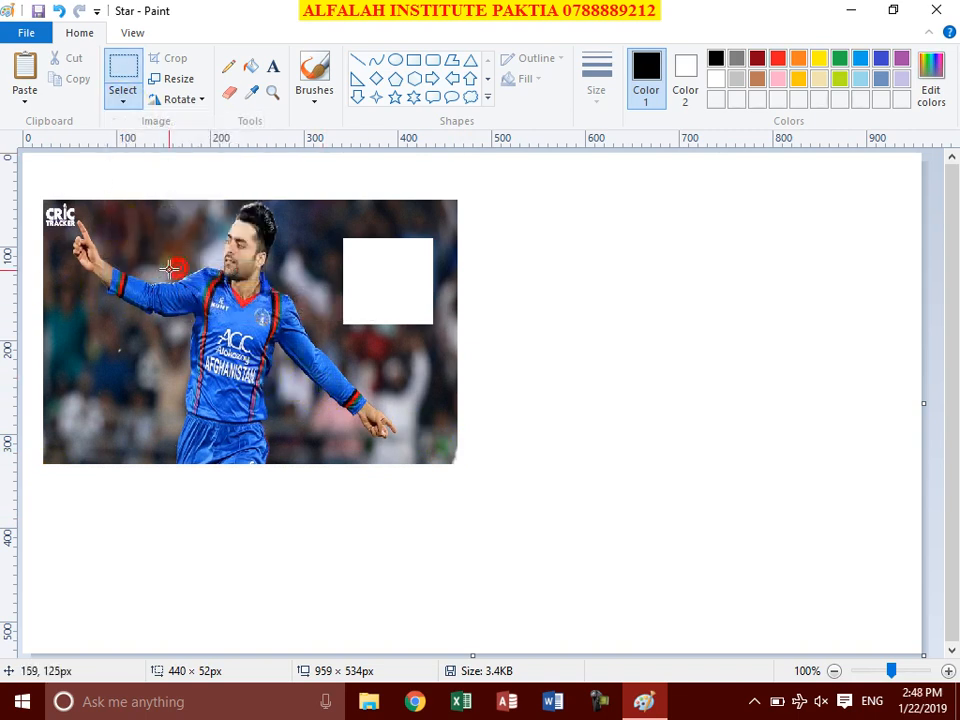
pyautogui.moveTo(141, 193); pyautogui.dragTo(336, 402)
pyautogui.click(186, 387)
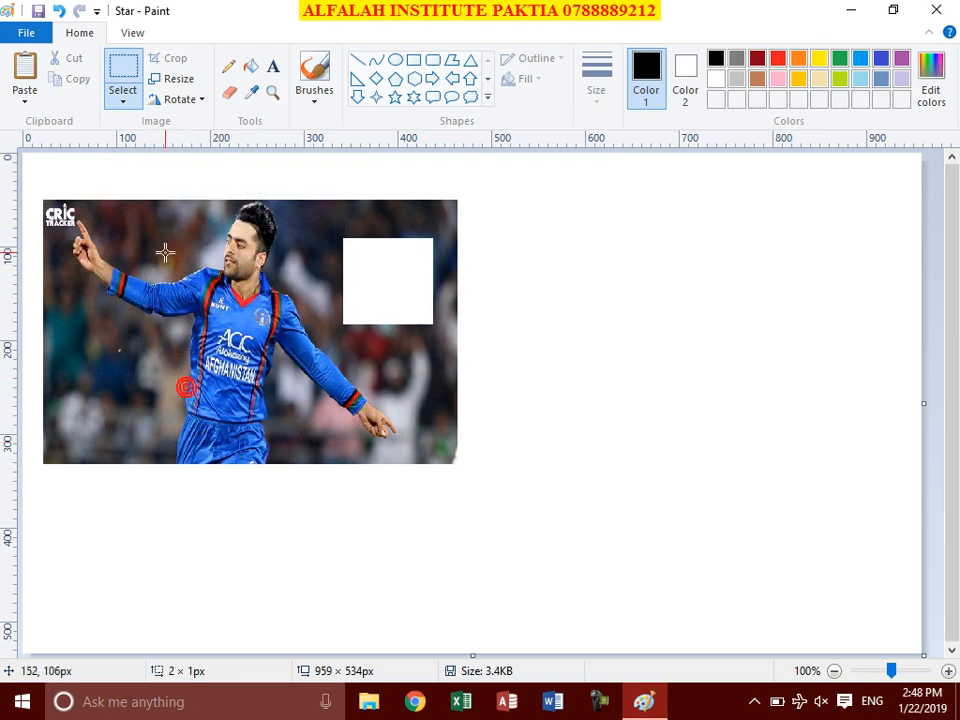
pyautogui.moveTo(300, 340); pyautogui.dragTo(320, 394)
pyautogui.click(621, 388)
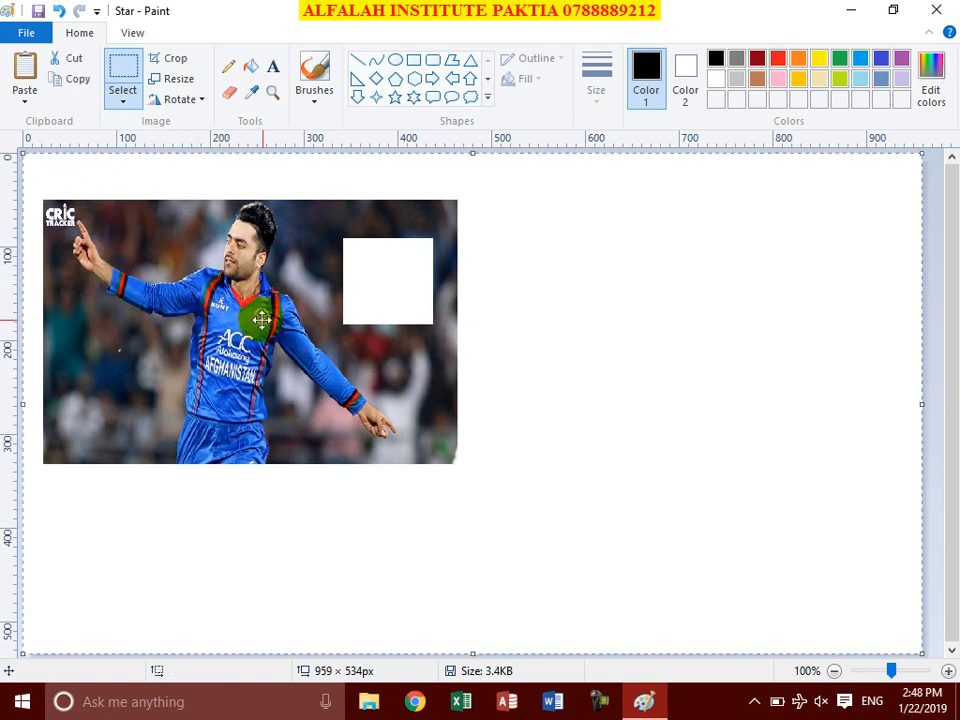
pyautogui.hotkey('ctrl', 'a')
pyautogui.hotkey('ctrl', 'x')
pyautogui.click(28, 100)
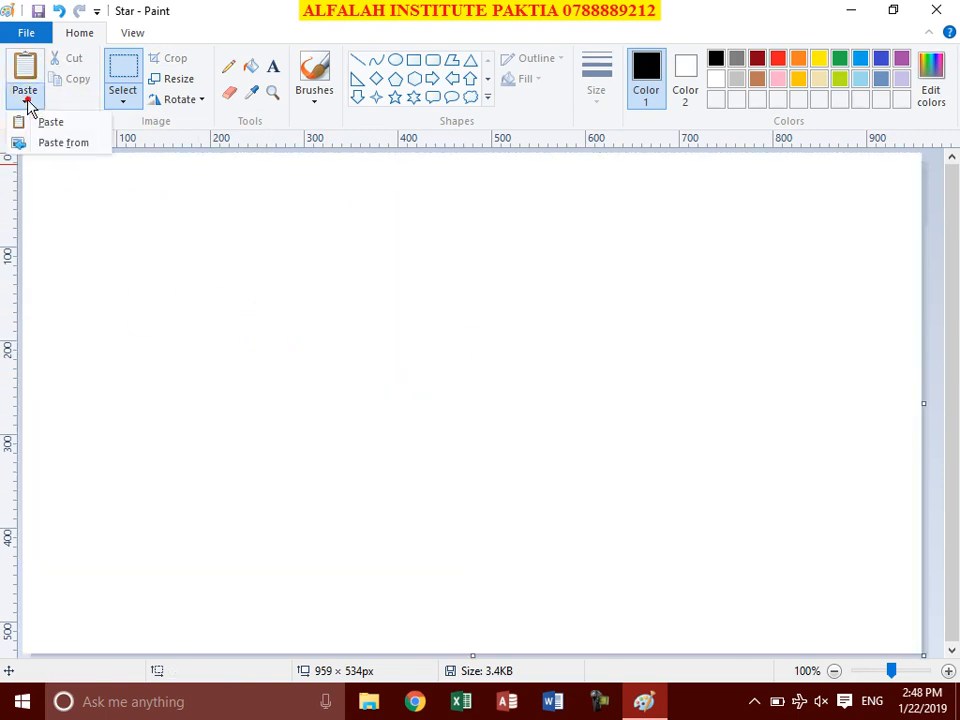
pyautogui.click(42, 145)
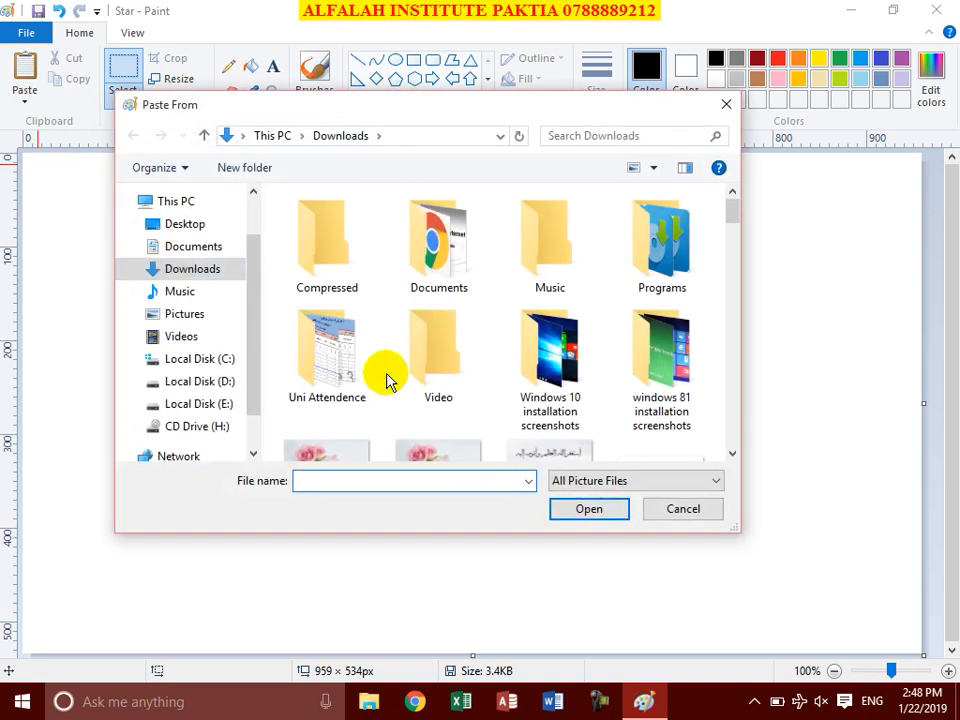
pyautogui.scroll(-8, 389, 378)
pyautogui.scroll(-5, 389, 373)
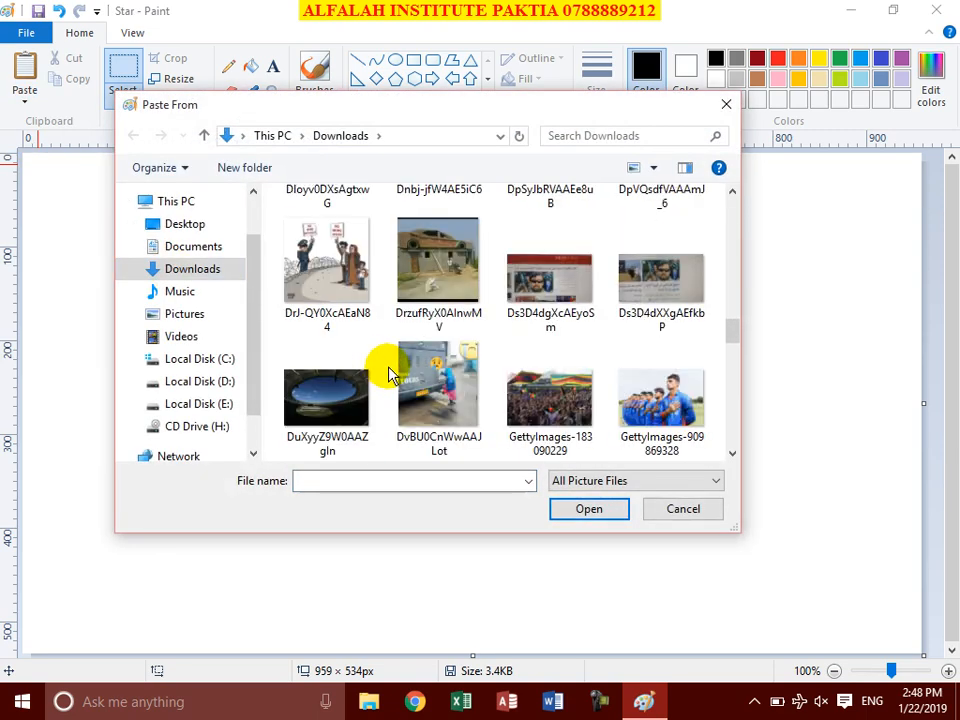
pyautogui.scroll(-3, 476, 347)
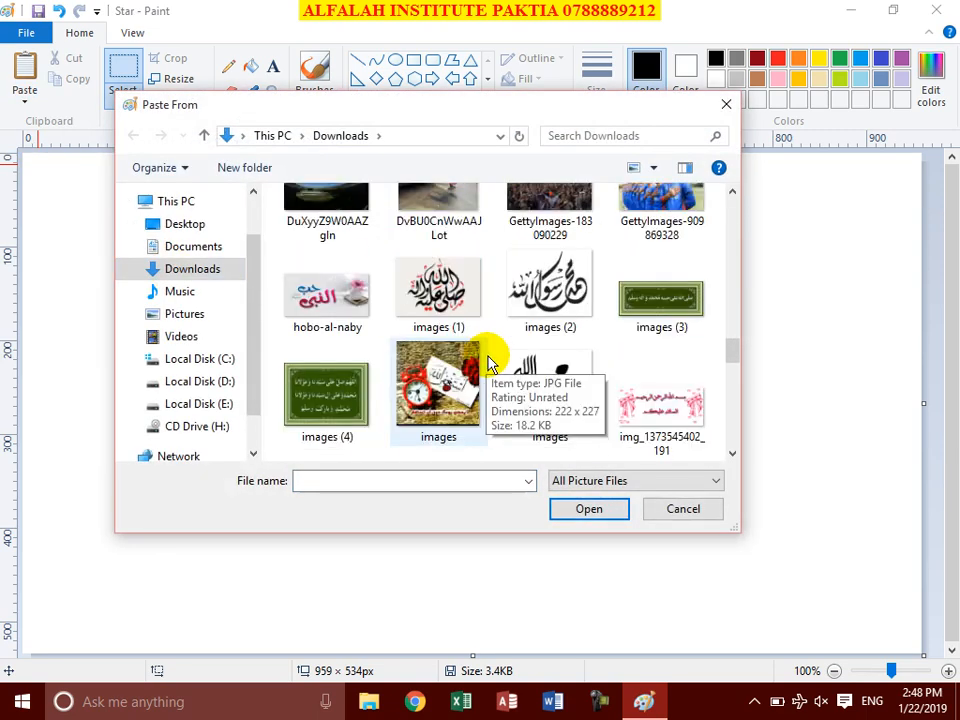
pyautogui.scroll(-2, 492, 364)
pyautogui.scroll(-2, 496, 365)
pyautogui.scroll(-8, 496, 366)
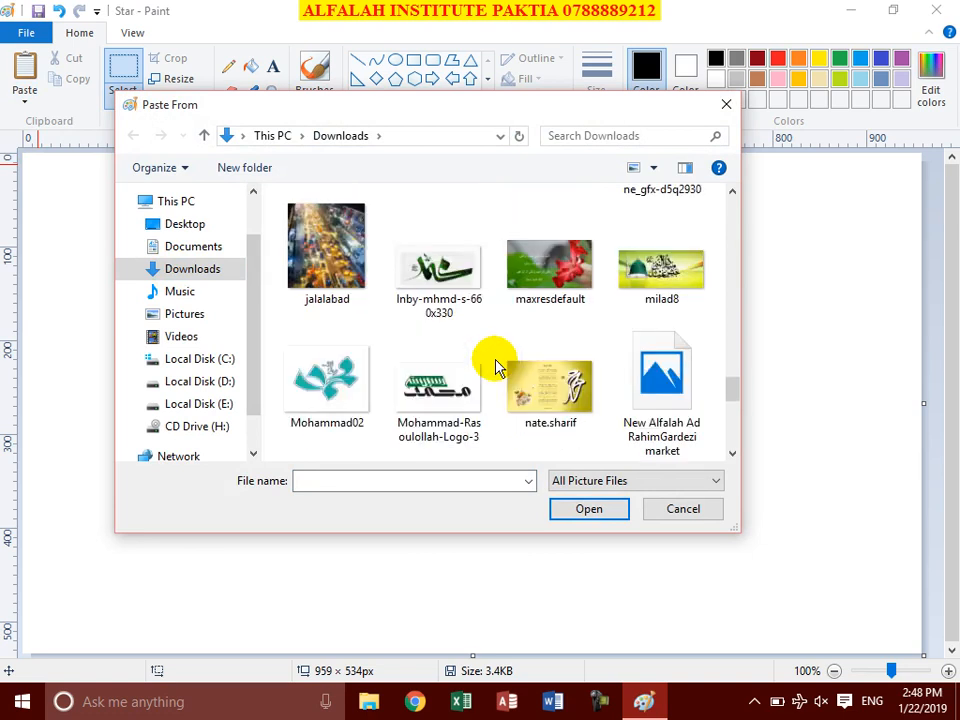
pyautogui.scroll(4, 495, 365)
pyautogui.scroll(-6, 497, 369)
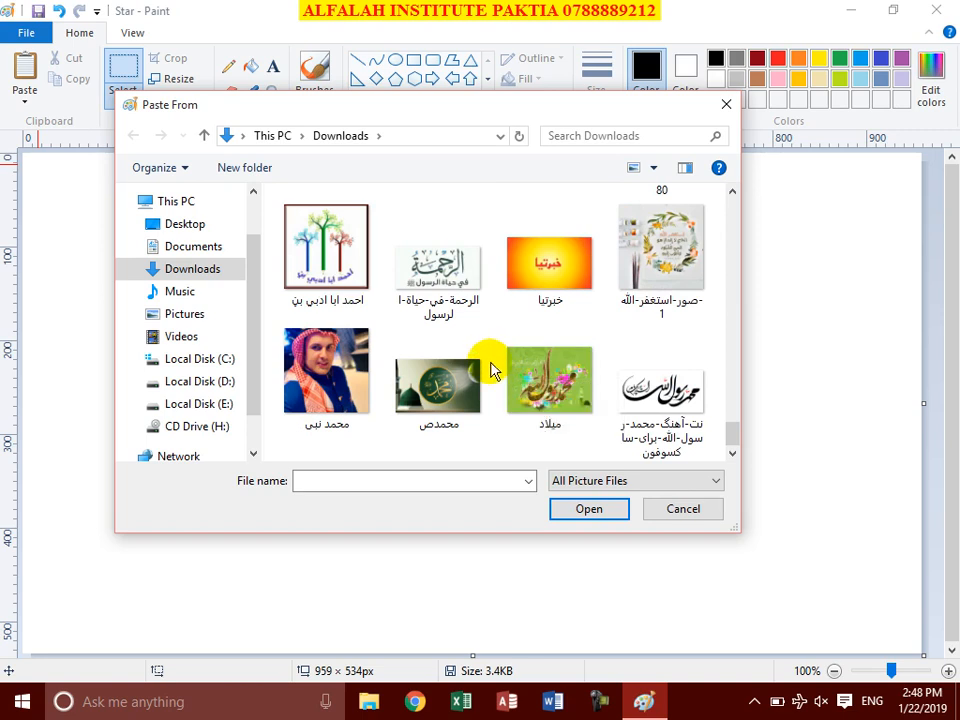
pyautogui.scroll(15, 495, 369)
pyautogui.scroll(5, 500, 370)
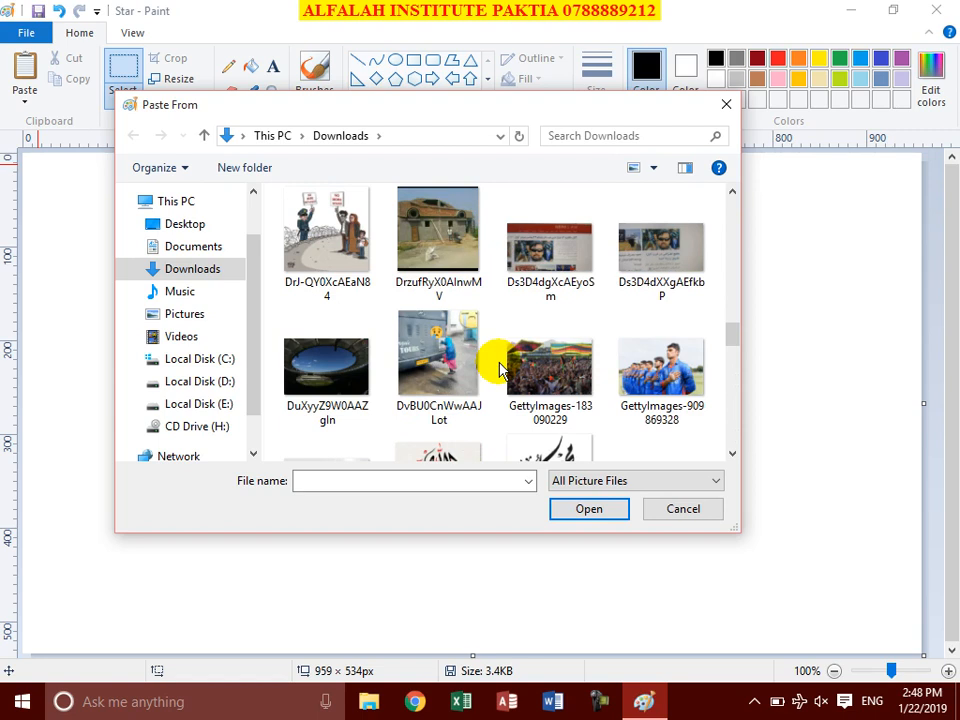
pyautogui.scroll(2, 500, 369)
pyautogui.scroll(3, 500, 369)
pyautogui.scroll(-2, 500, 369)
pyautogui.scroll(5, 500, 369)
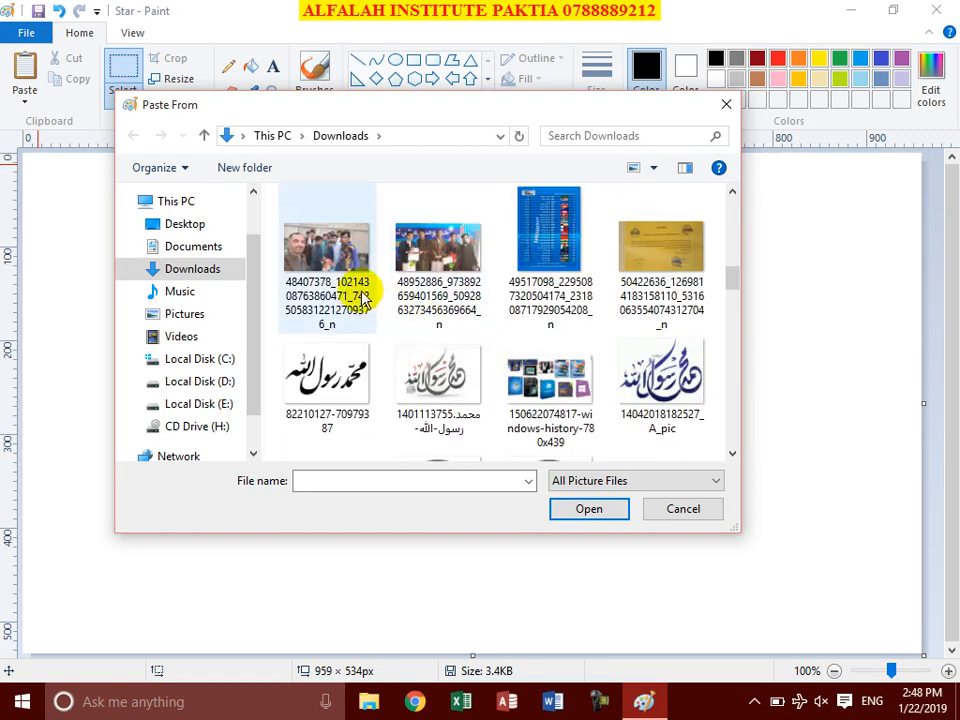
pyautogui.click(437, 258)
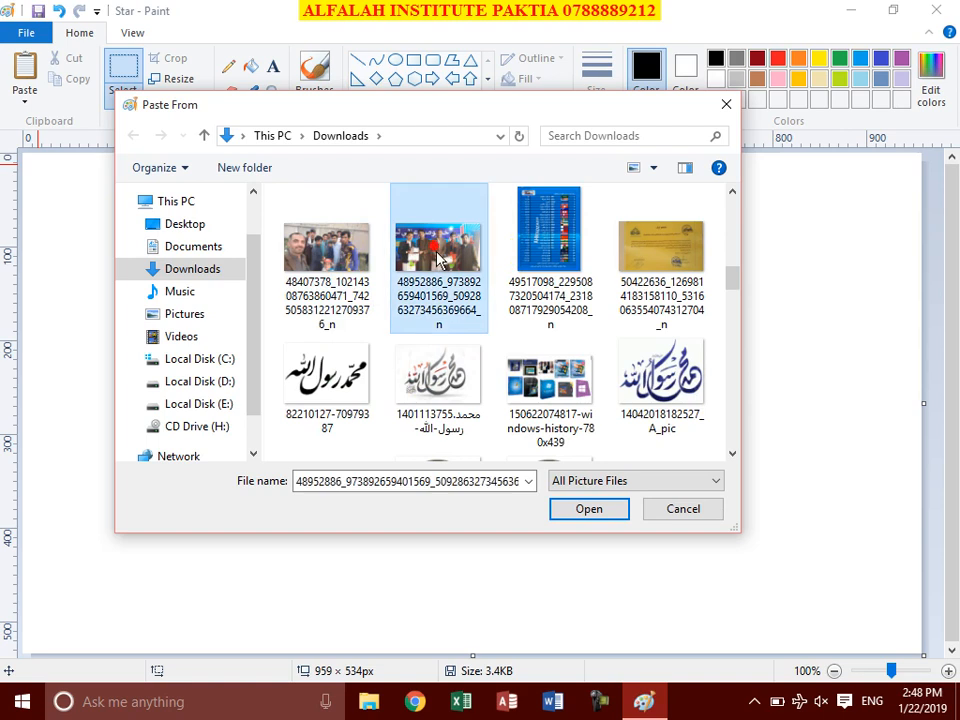
pyautogui.click(596, 510)
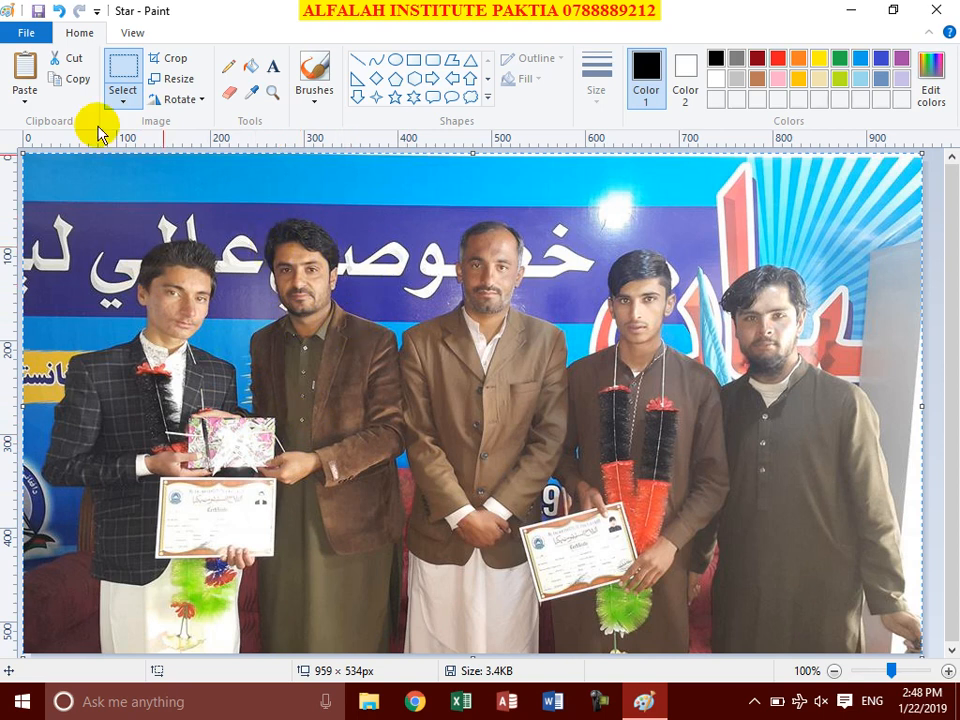
# Step: Crop the group photo to a rectangular selection of about 171 × 194 px around the second man's head and chest
pyautogui.click(124, 92)
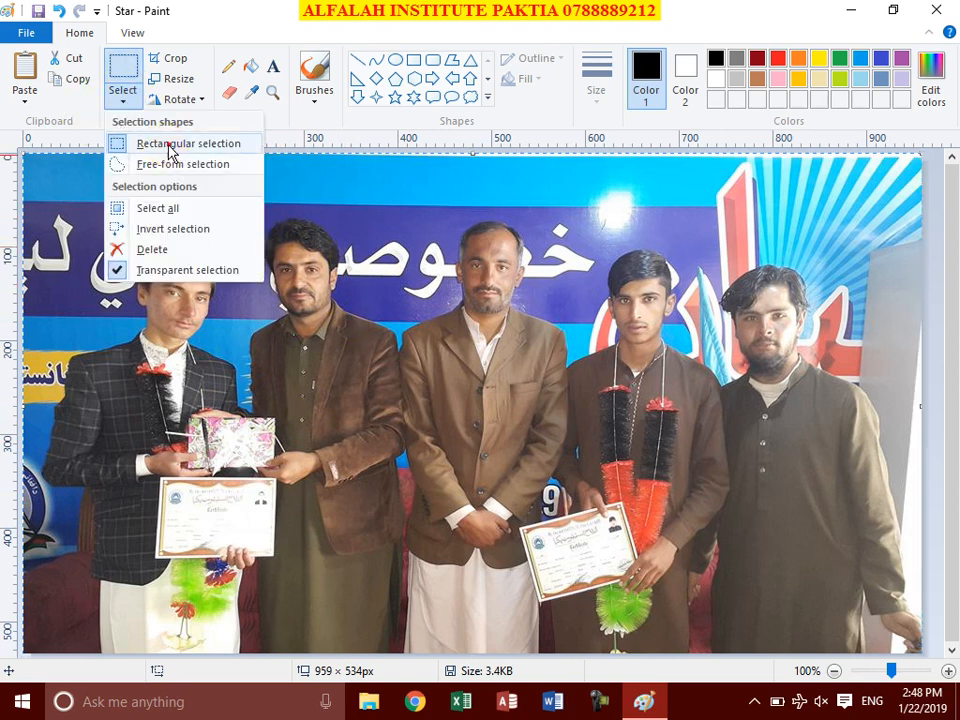
pyautogui.click(170, 146)
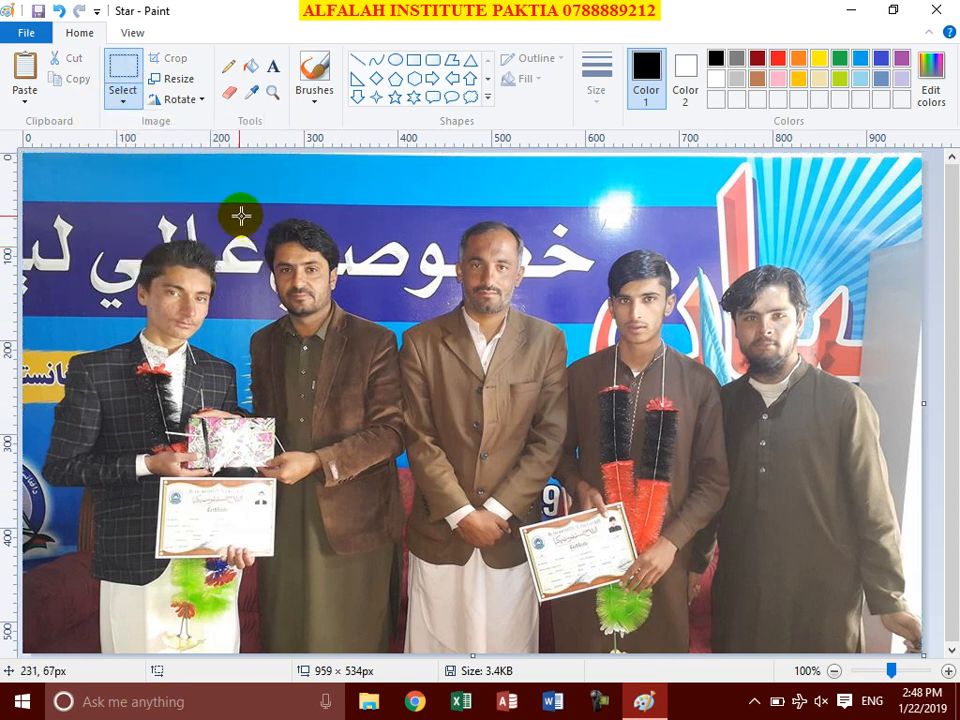
pyautogui.moveTo(262, 216); pyautogui.dragTo(391, 322)
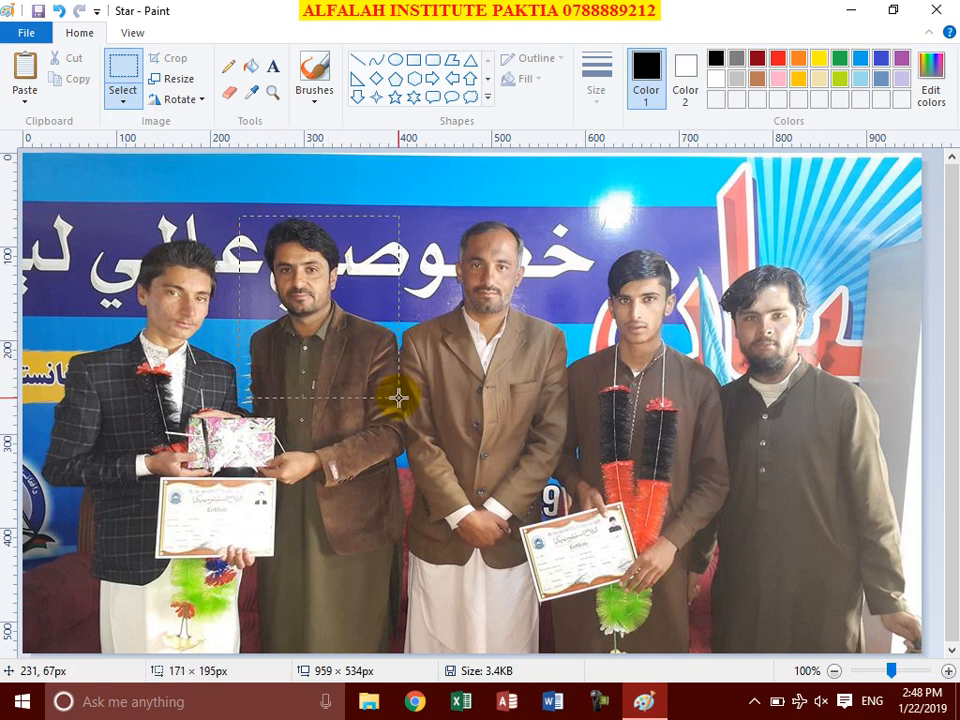
pyautogui.moveTo(398, 397); pyautogui.dragTo(399, 397)
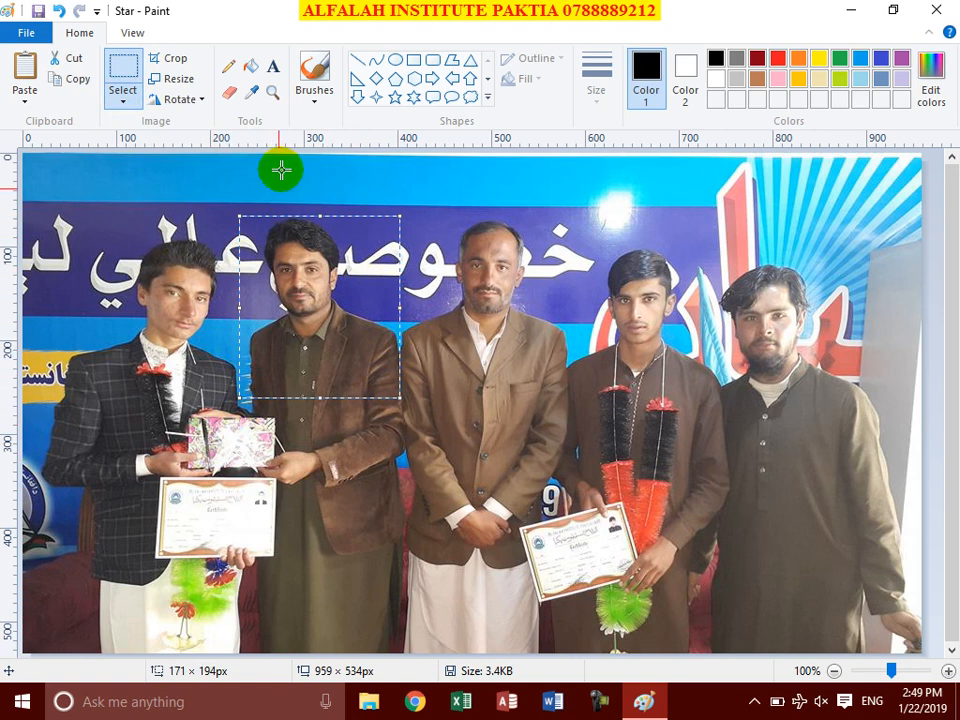
pyautogui.click(172, 60)
pyautogui.click(643, 309)
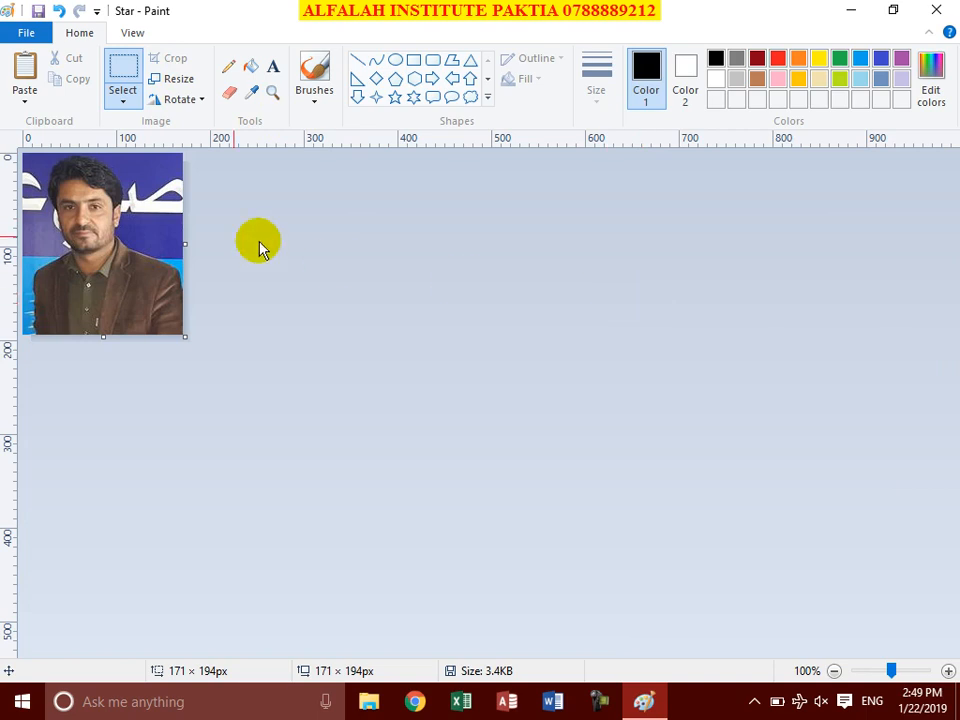
# Step: Undo the crop and the group photo paste, and paste the picture DpVQsdfVAAAmJ_6 from the Downloads folder
pyautogui.click(59, 12)
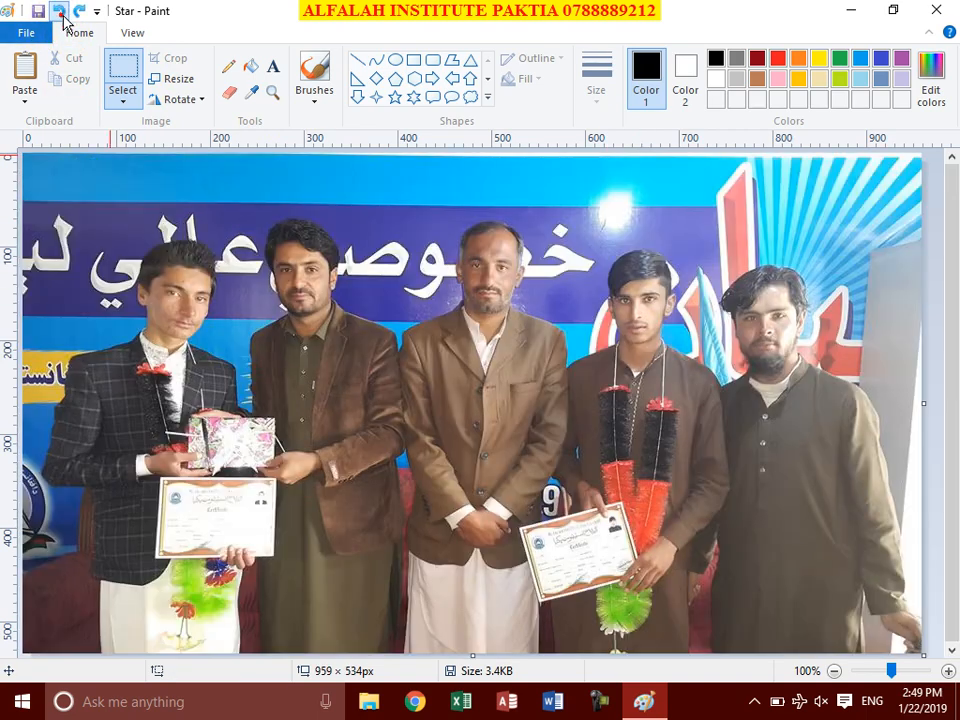
pyautogui.click(60, 13)
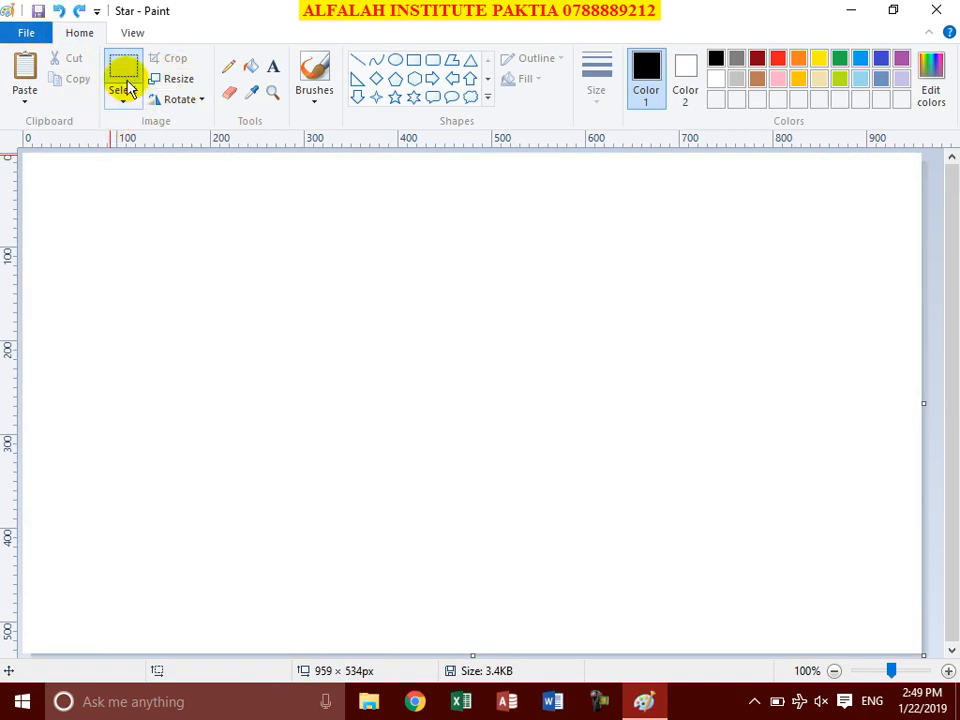
pyautogui.click(25, 97)
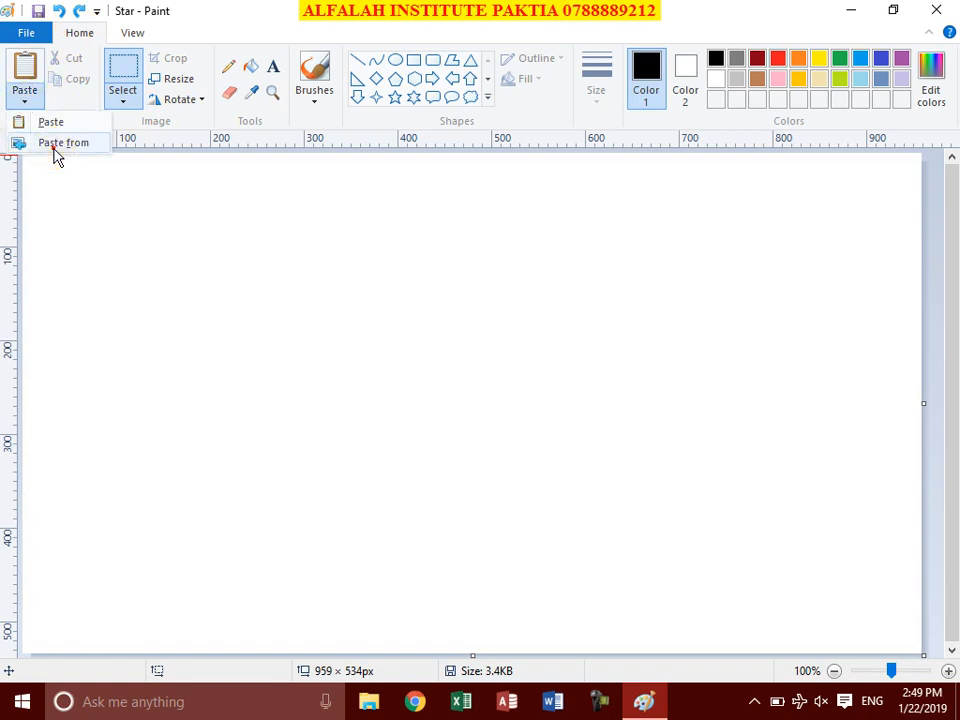
pyautogui.click(55, 150)
pyautogui.scroll(-5, 583, 370)
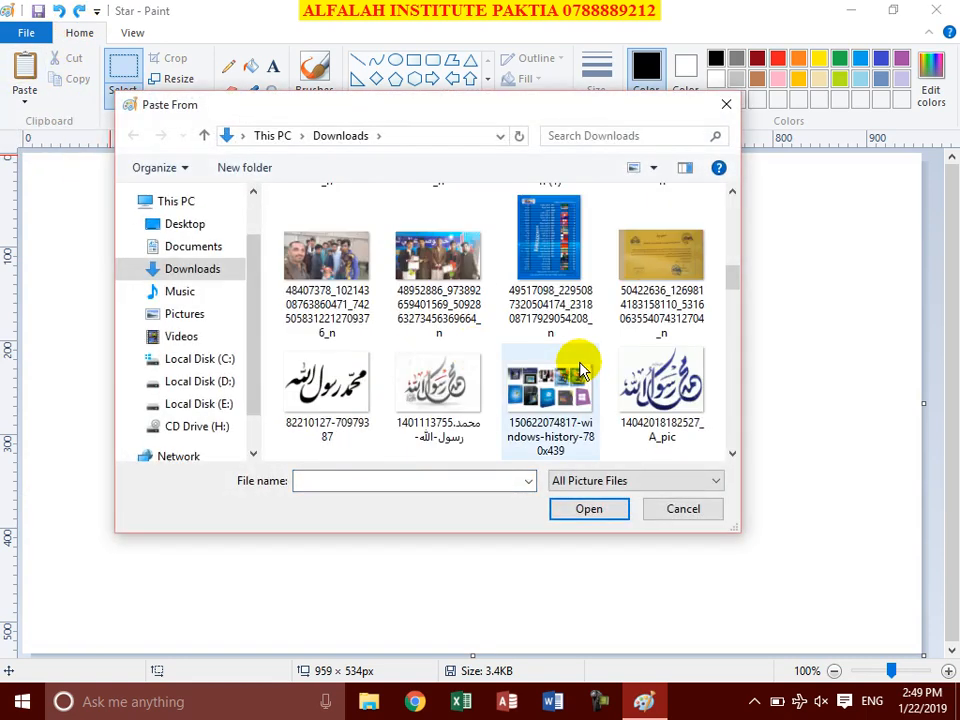
pyautogui.scroll(-5, 570, 380)
pyautogui.click(660, 390)
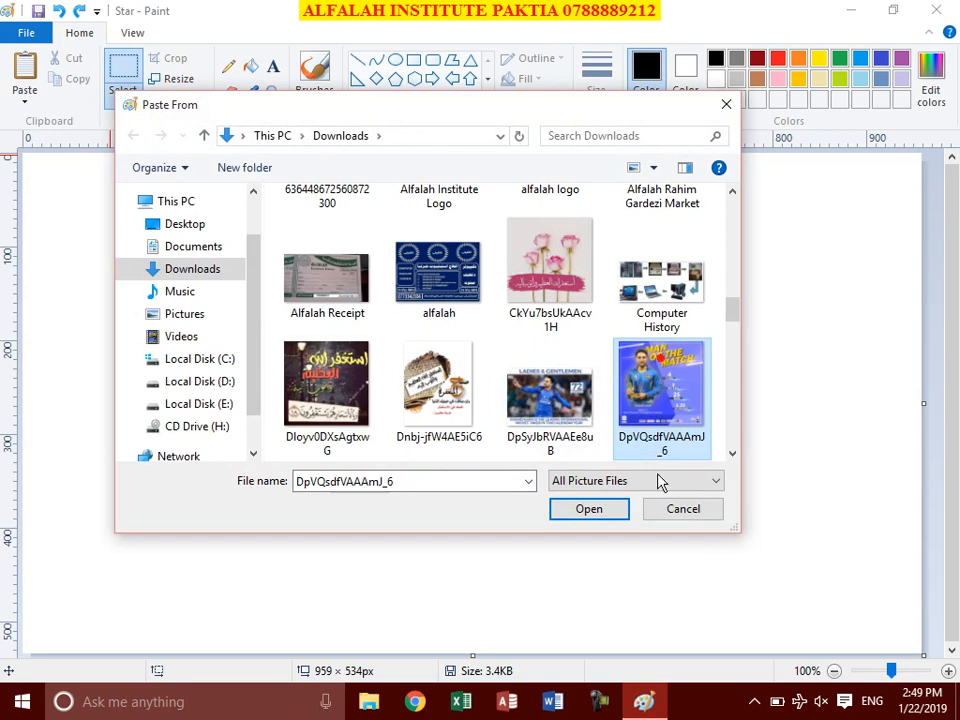
pyautogui.click(588, 510)
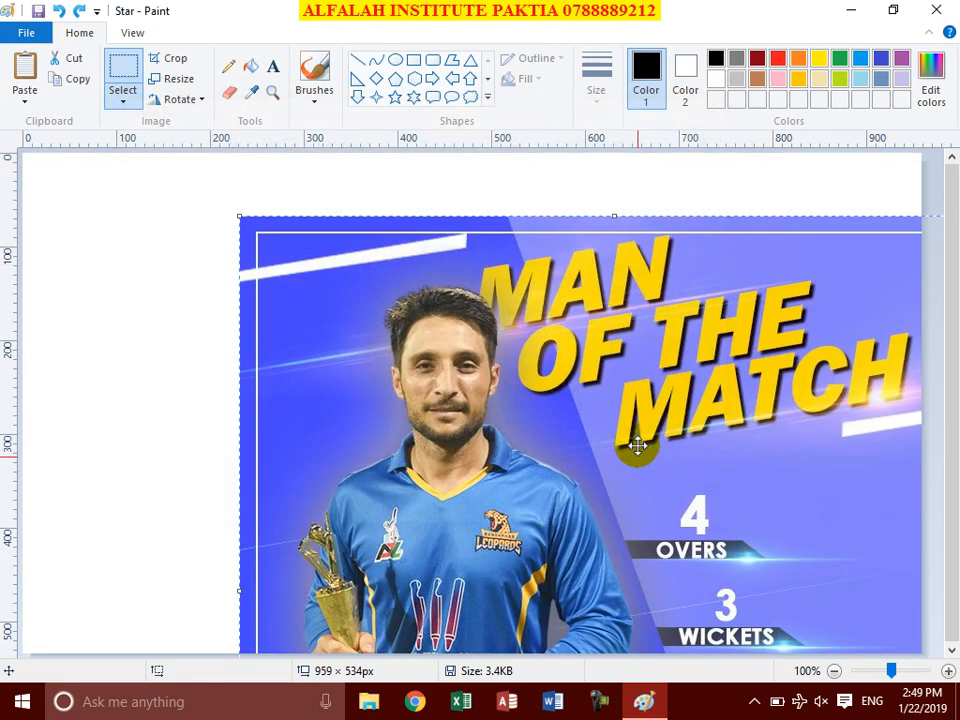
# Step: Fit the pasted picture at the canvas's upper-left corner at about 578 × 604 px and narrow the canvas to about 586 px
pyautogui.moveTo(649, 439); pyautogui.dragTo(519, 403)
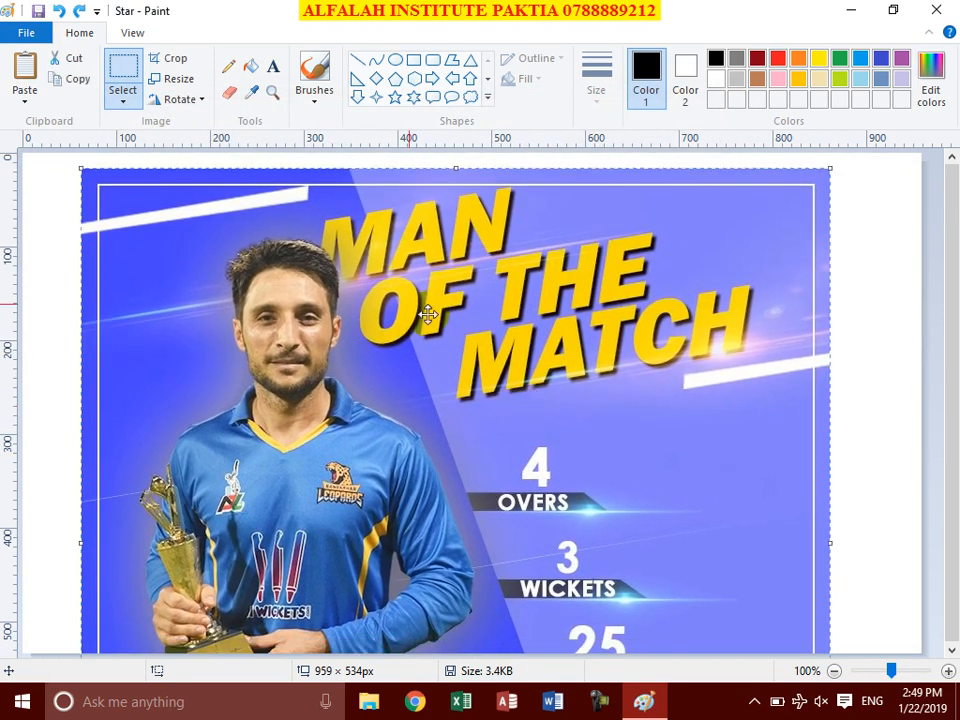
pyautogui.moveTo(458, 165); pyautogui.dragTo(481, 350)
pyautogui.moveTo(450, 474); pyautogui.dragTo(397, 284)
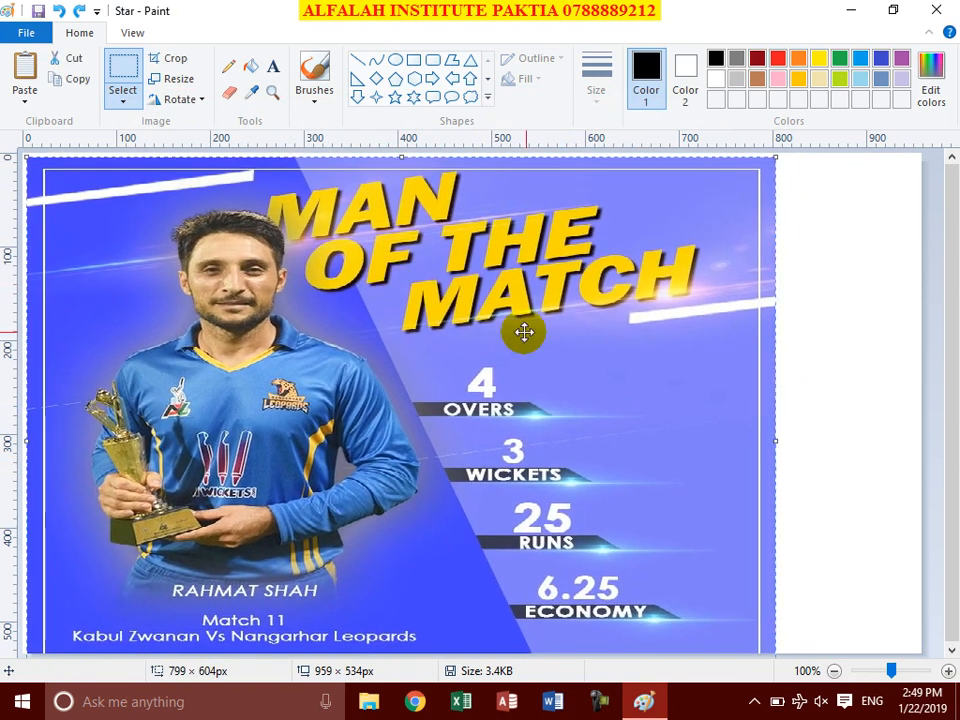
pyautogui.moveTo(694, 443); pyautogui.dragTo(570, 443)
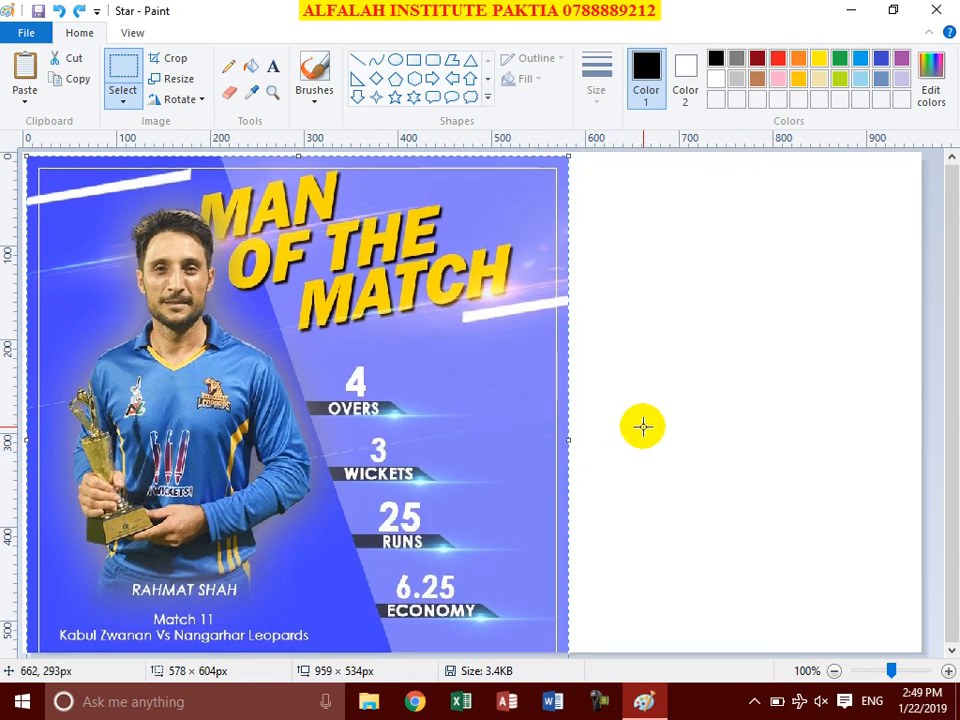
pyautogui.click(745, 398)
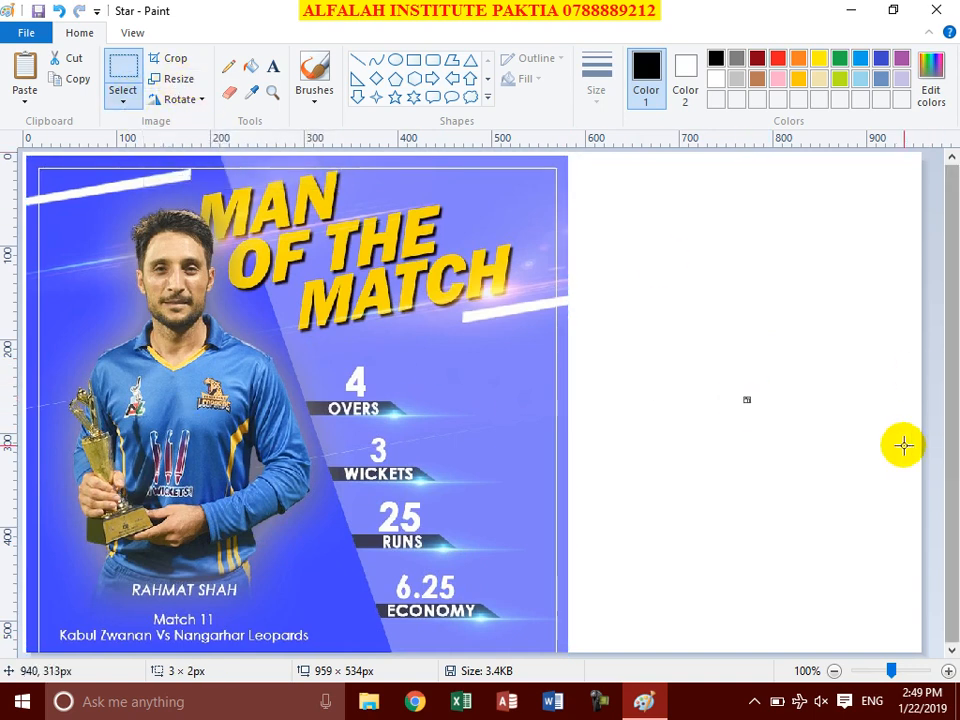
pyautogui.moveTo(923, 403); pyautogui.dragTo(572, 413)
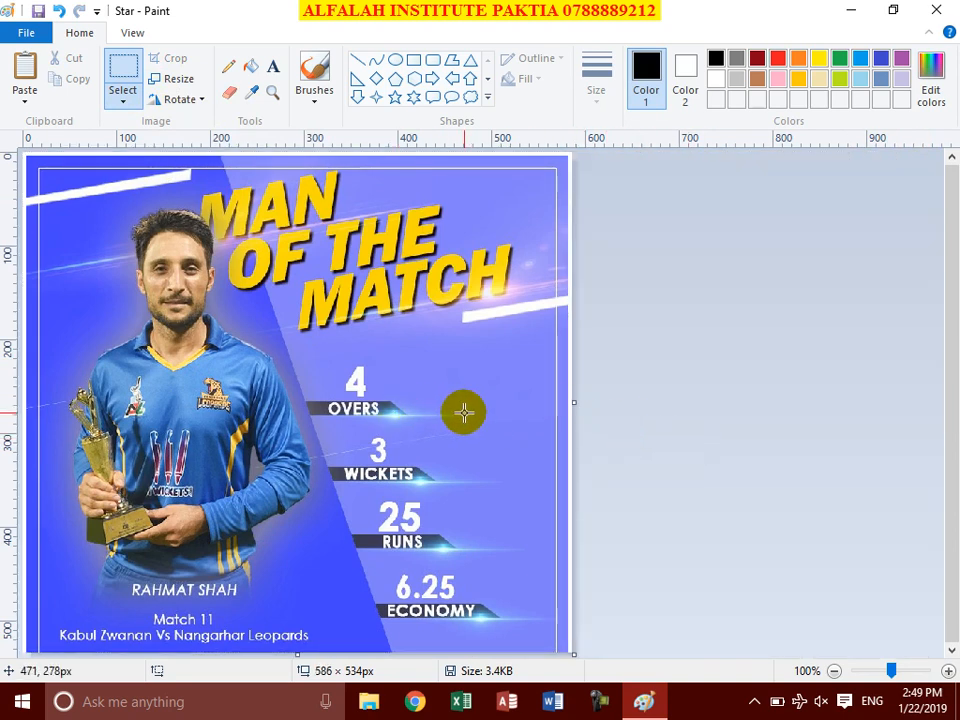
# Step: Resize the picture to 90 percent horizontally and 100 percent vertically without maintaining the aspect ratio
pyautogui.click(172, 82)
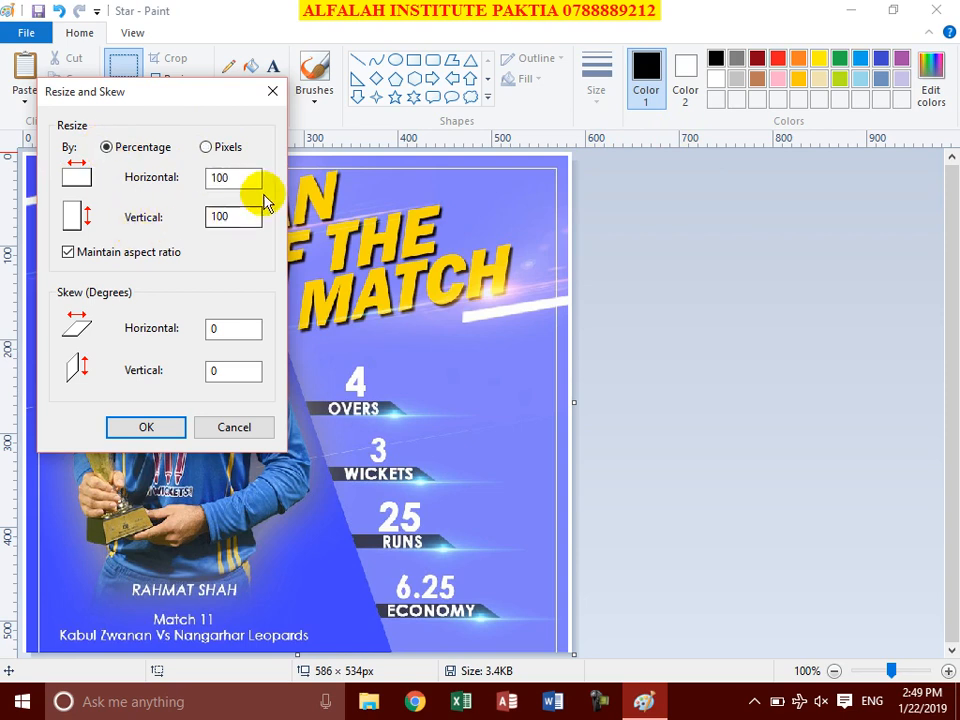
pyautogui.moveTo(234, 178); pyautogui.dragTo(197, 190)
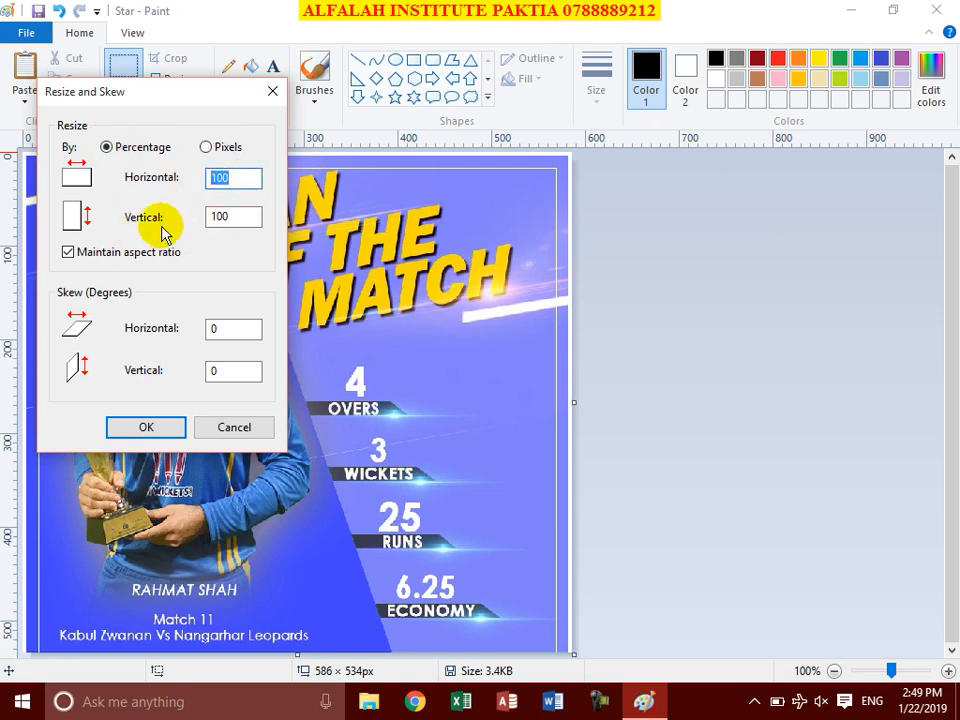
pyautogui.moveTo(150, 94); pyautogui.dragTo(745, 132)
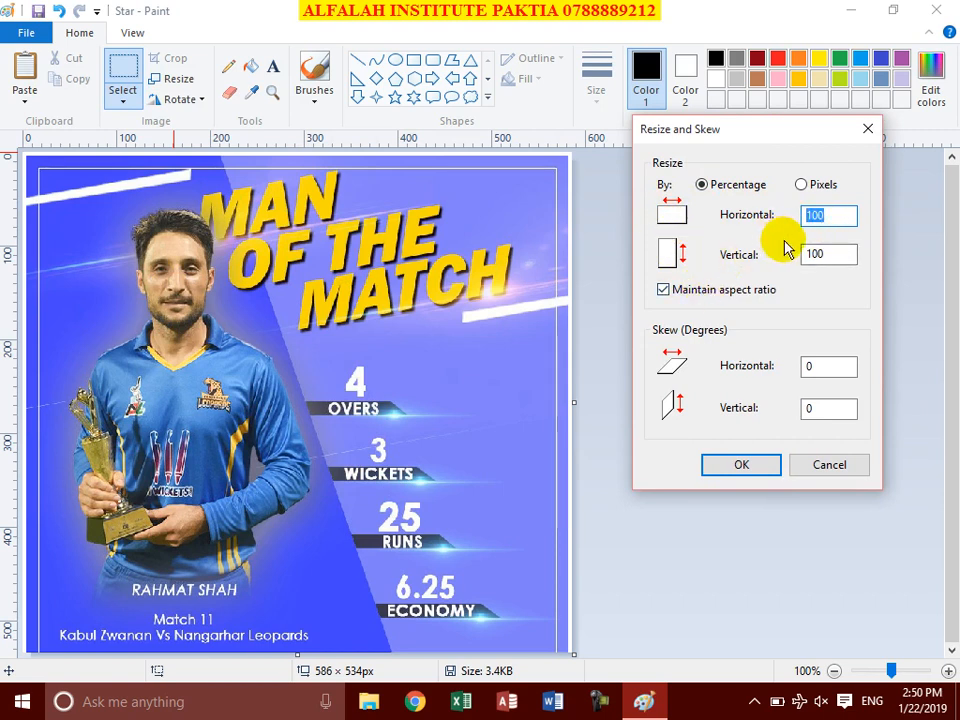
pyautogui.write('90')
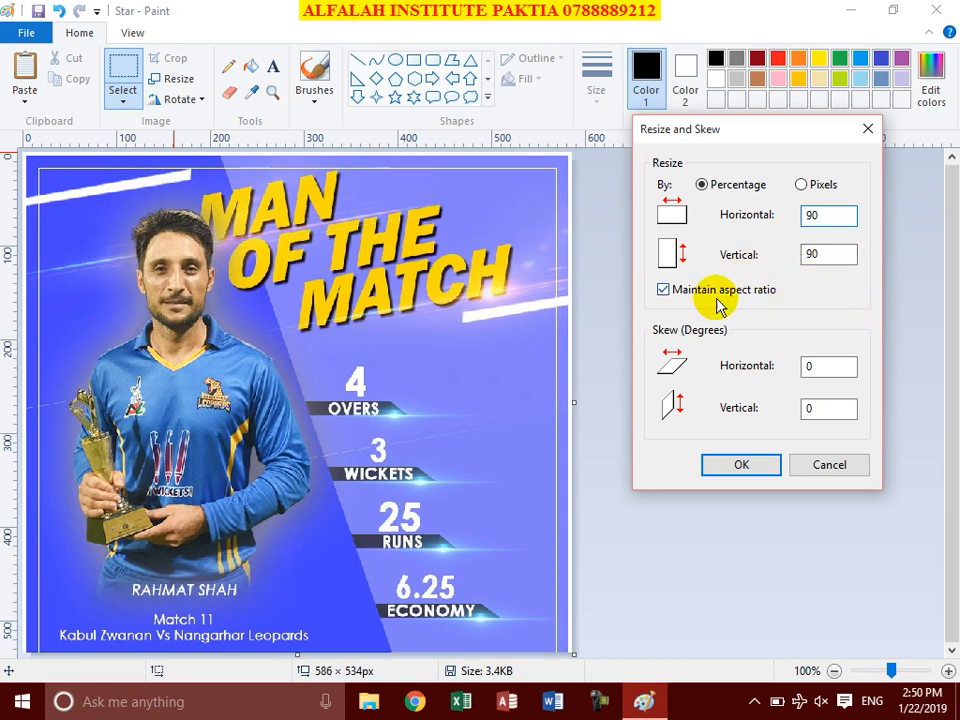
pyautogui.click(663, 289)
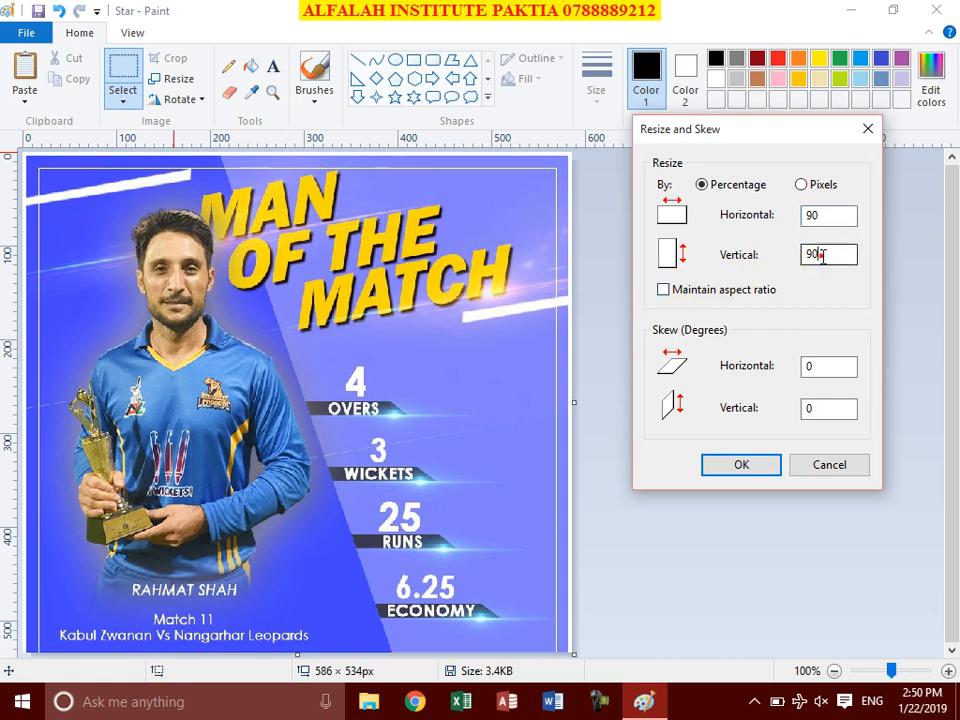
pyautogui.moveTo(825, 254); pyautogui.dragTo(779, 262)
pyautogui.write('100')
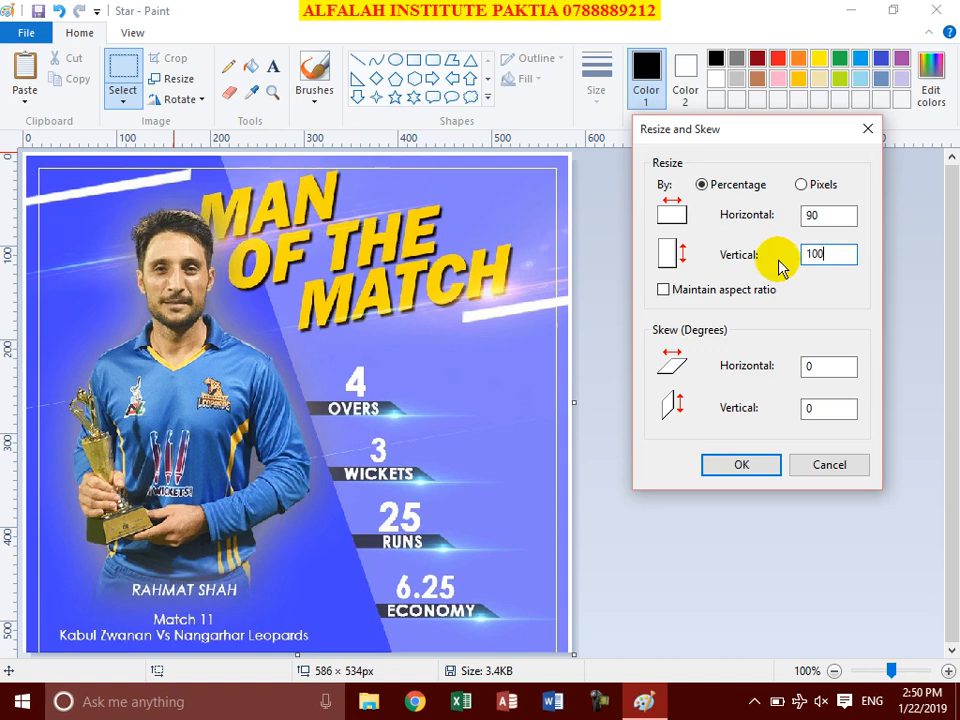
pyautogui.click(742, 465)
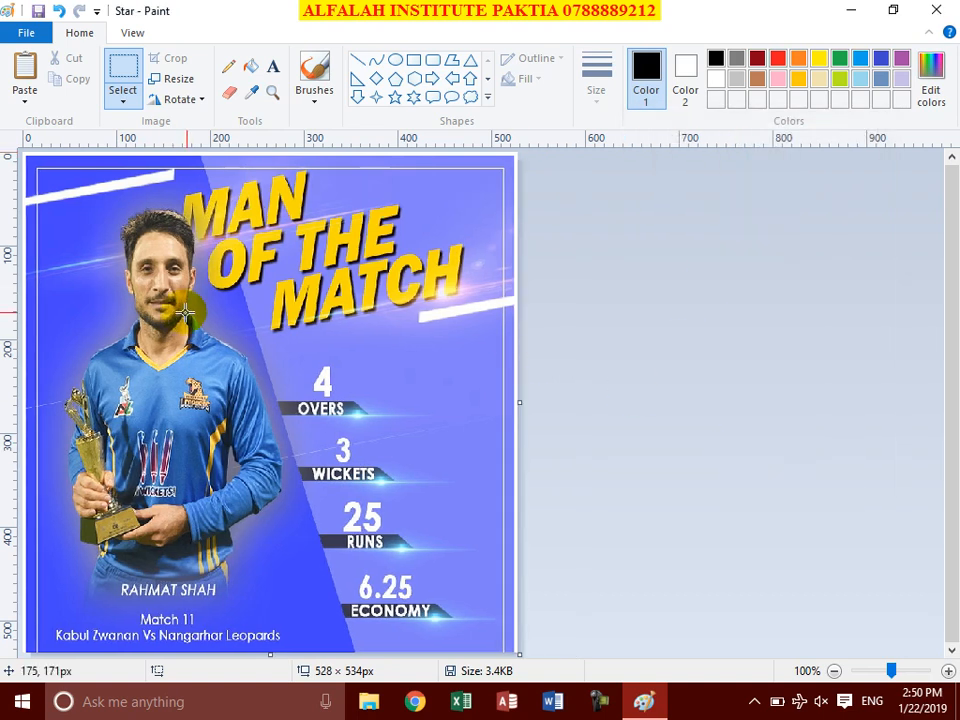
# Step: Widen the picture to 130 percent horizontally, keeping 100 percent vertically with the aspect ratio unlocked
pyautogui.click(172, 78)
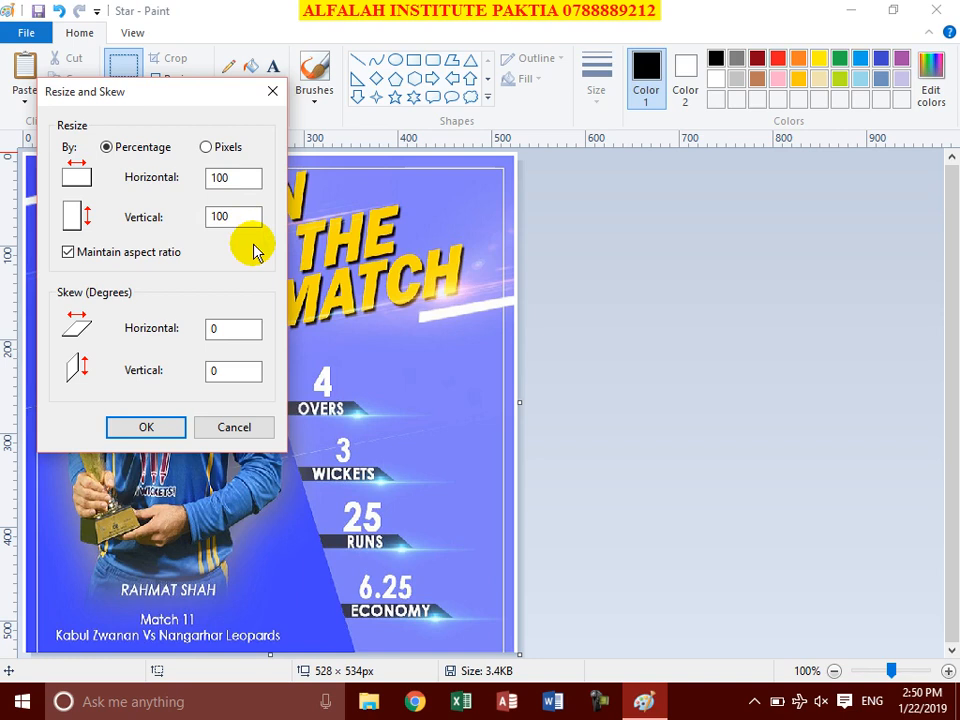
pyautogui.click(230, 178)
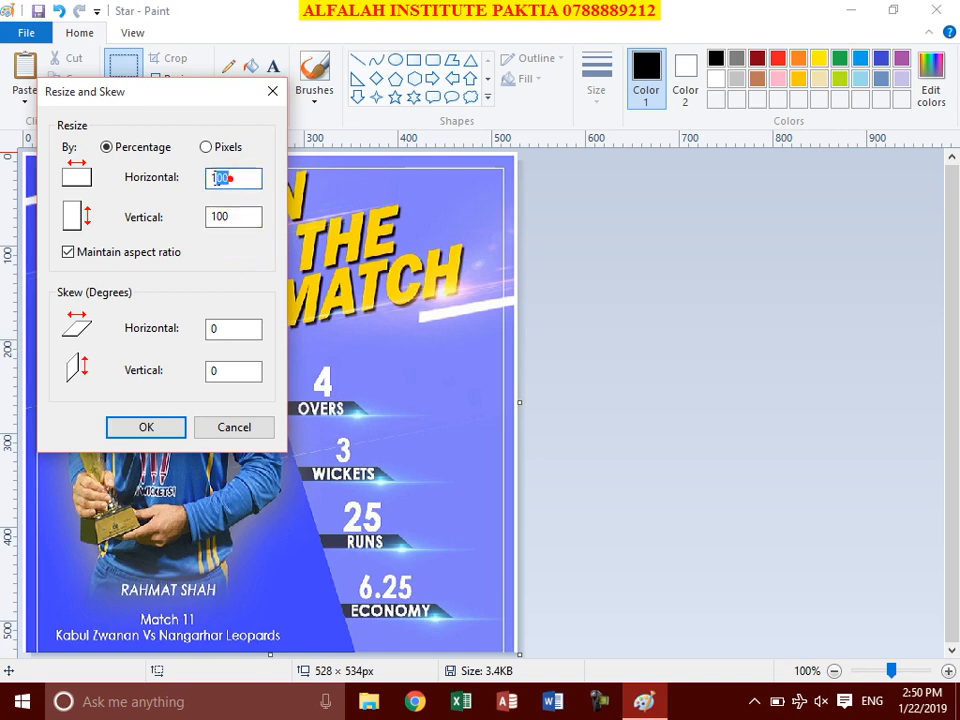
pyautogui.moveTo(230, 178); pyautogui.dragTo(200, 188)
pyautogui.write('130')
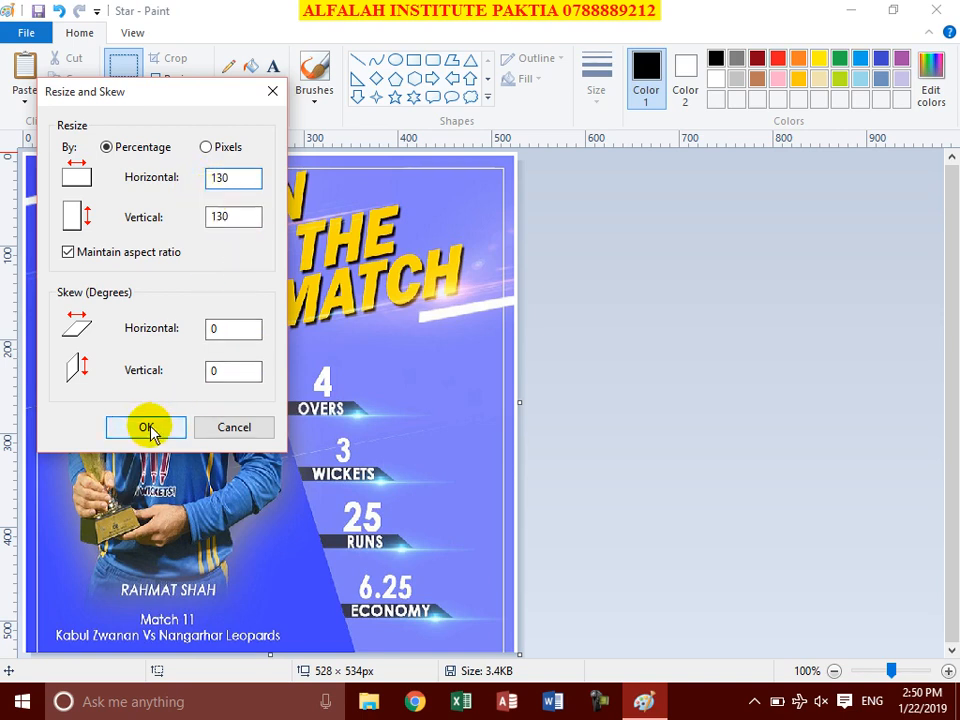
pyautogui.click(101, 253)
pyautogui.doubleClick(252, 217)
pyautogui.write('100')
pyautogui.click(158, 424)
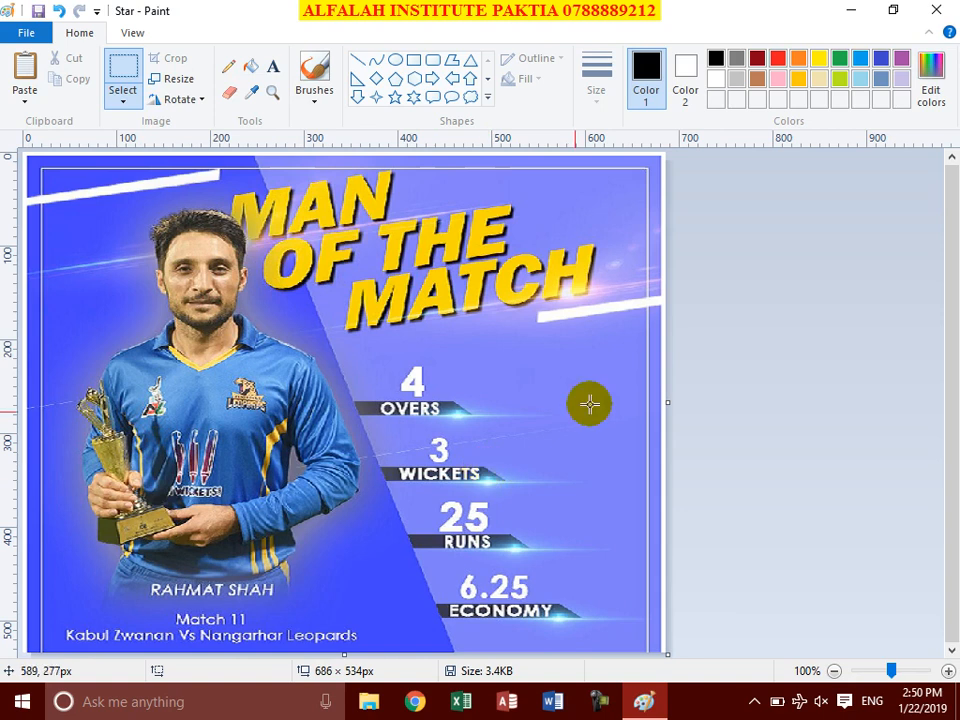
# Step: Skew the picture 30 degrees horizontally and undo the skew
pyautogui.click(161, 78)
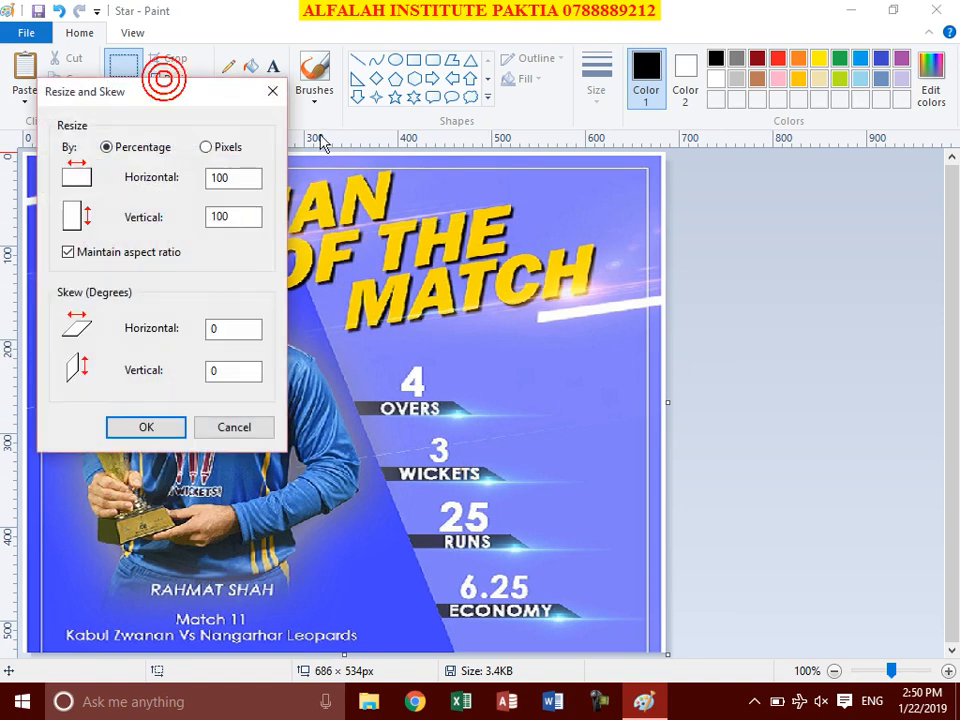
pyautogui.moveTo(161, 97); pyautogui.dragTo(469, 55)
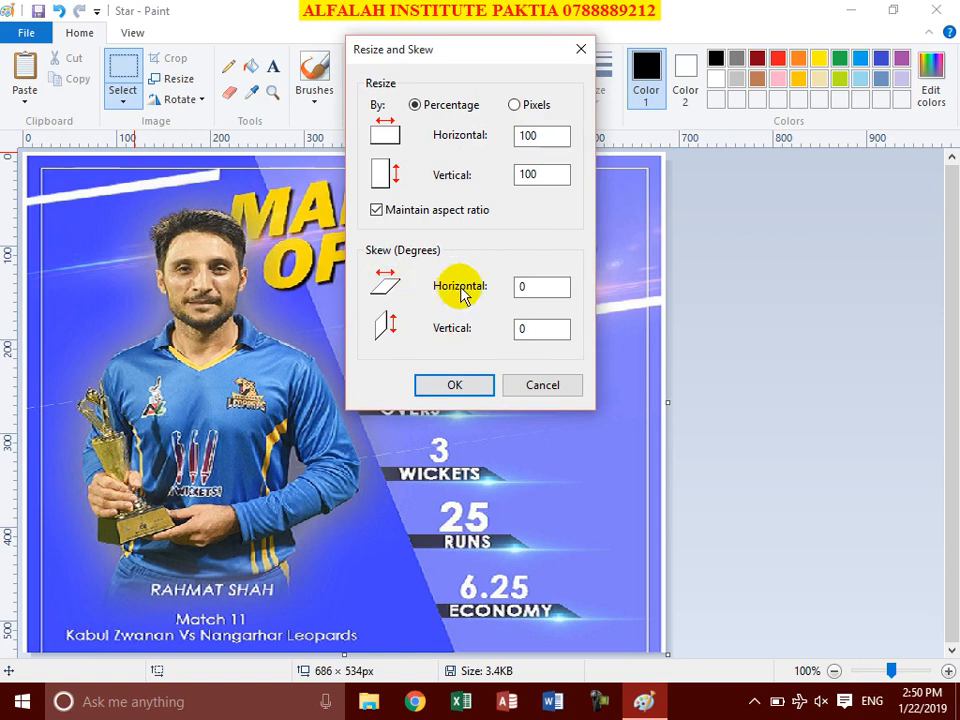
pyautogui.doubleClick(545, 286)
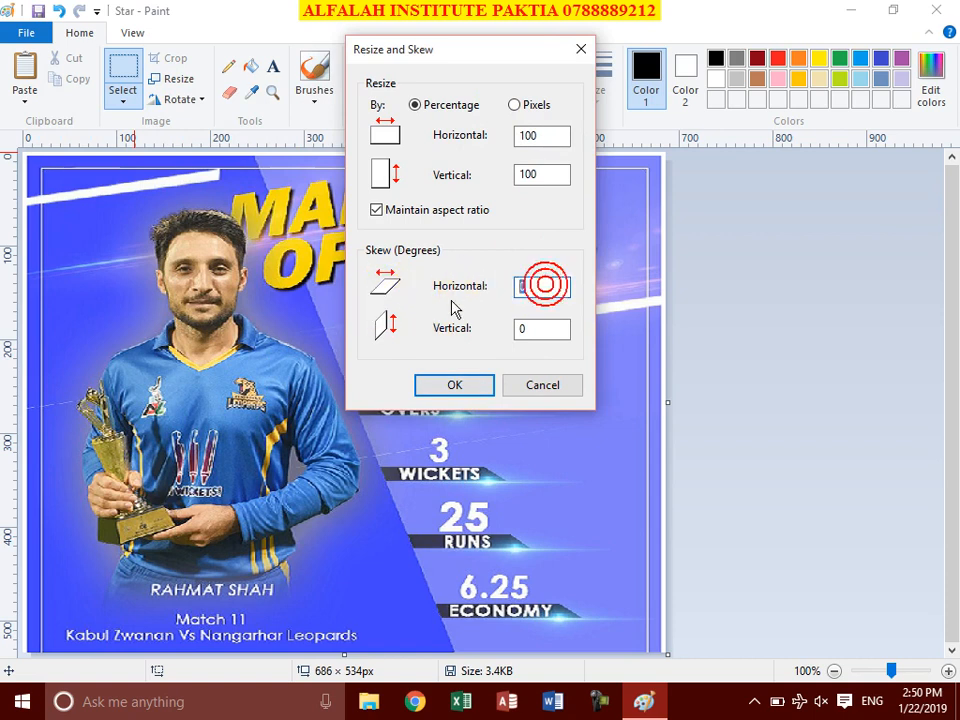
pyautogui.write('3')
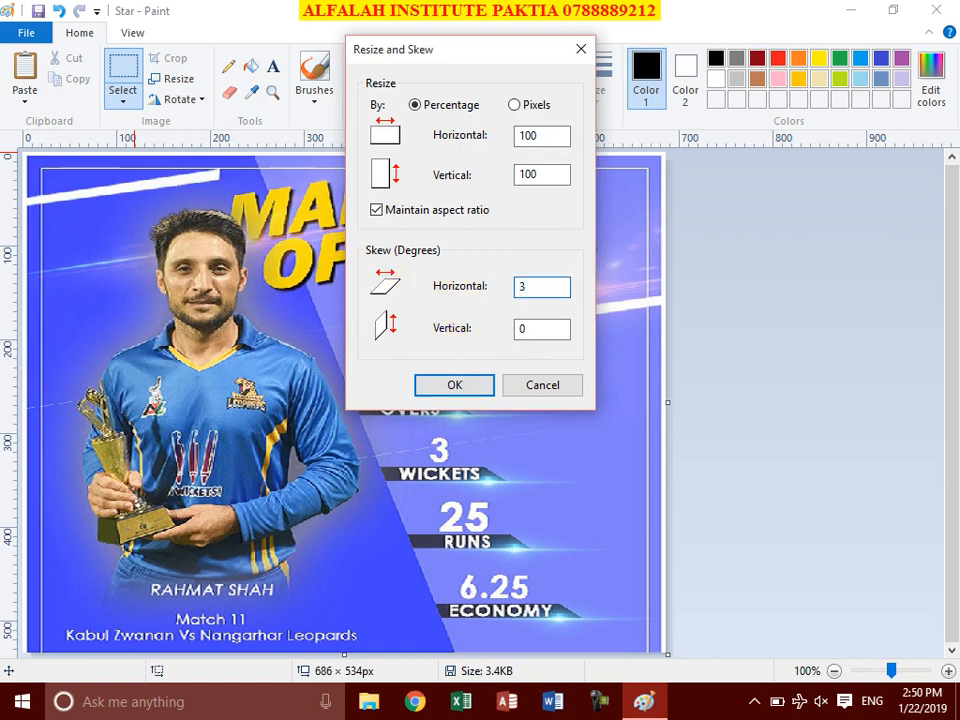
pyautogui.write('0')
pyautogui.click(455, 385)
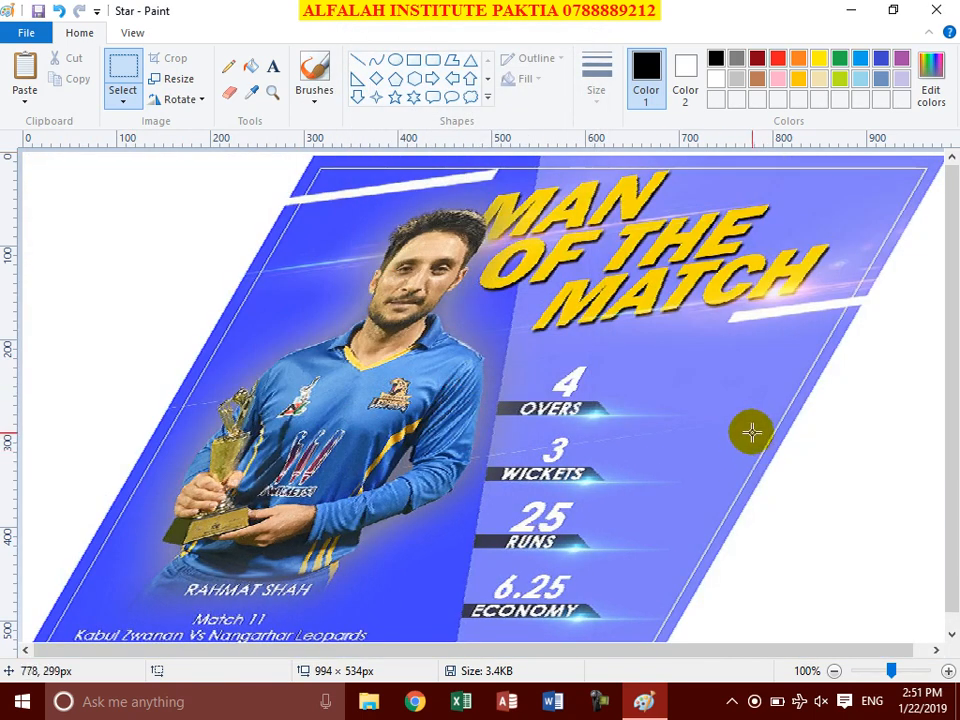
pyautogui.click(59, 11)
# Step: Skew the picture 25 degrees vertically, look over the slanted result and undo the skew
pyautogui.click(178, 78)
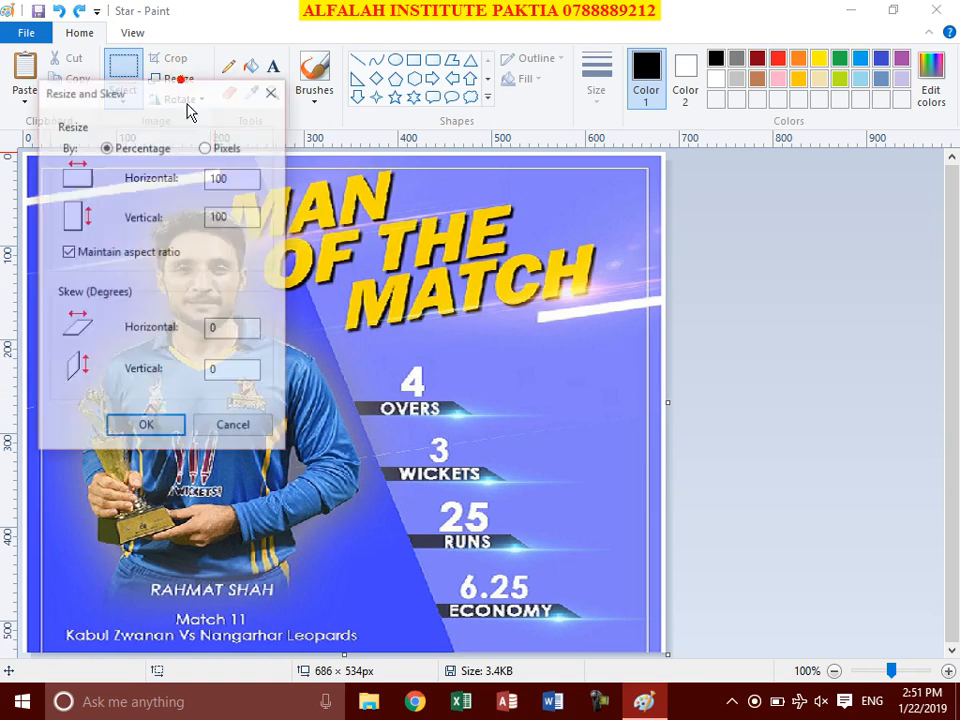
pyautogui.doubleClick(230, 372)
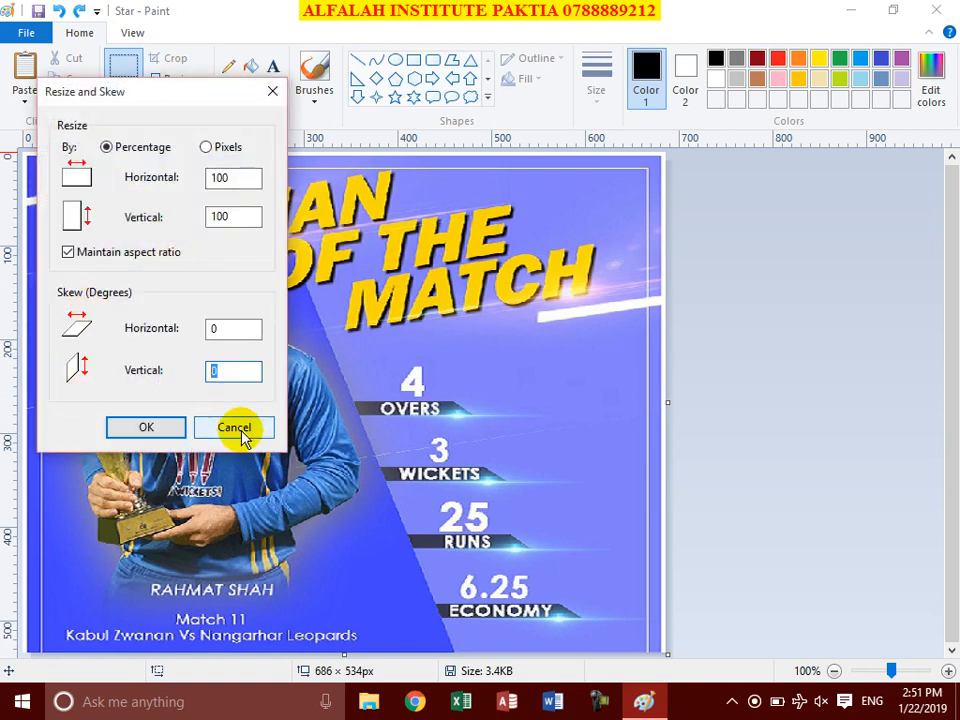
pyautogui.write('25')
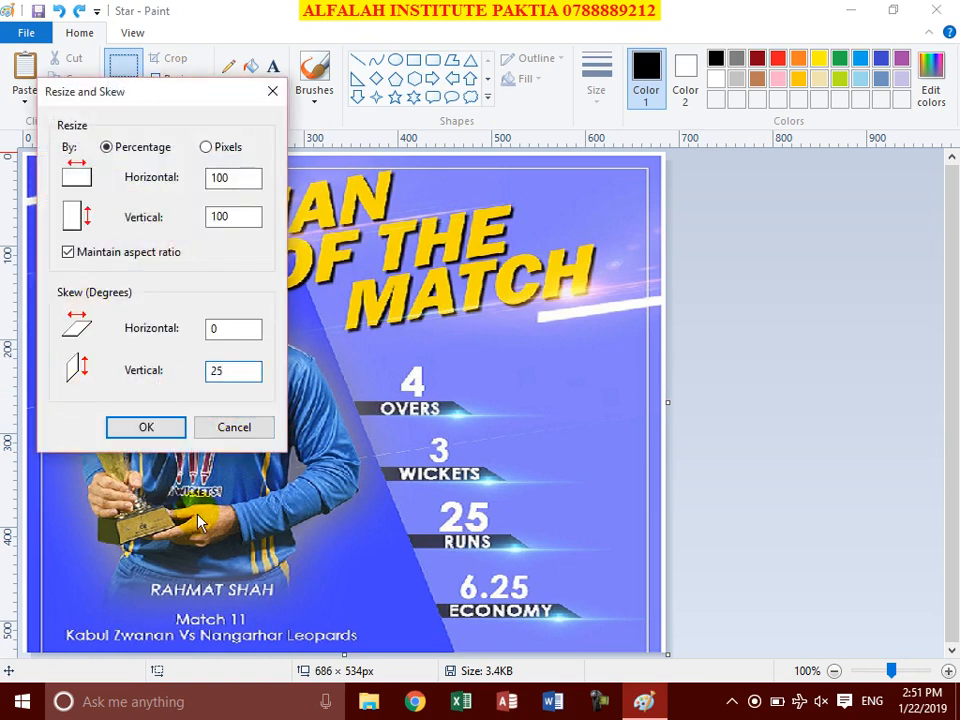
pyautogui.click(148, 428)
pyautogui.scroll(-6, 570, 458)
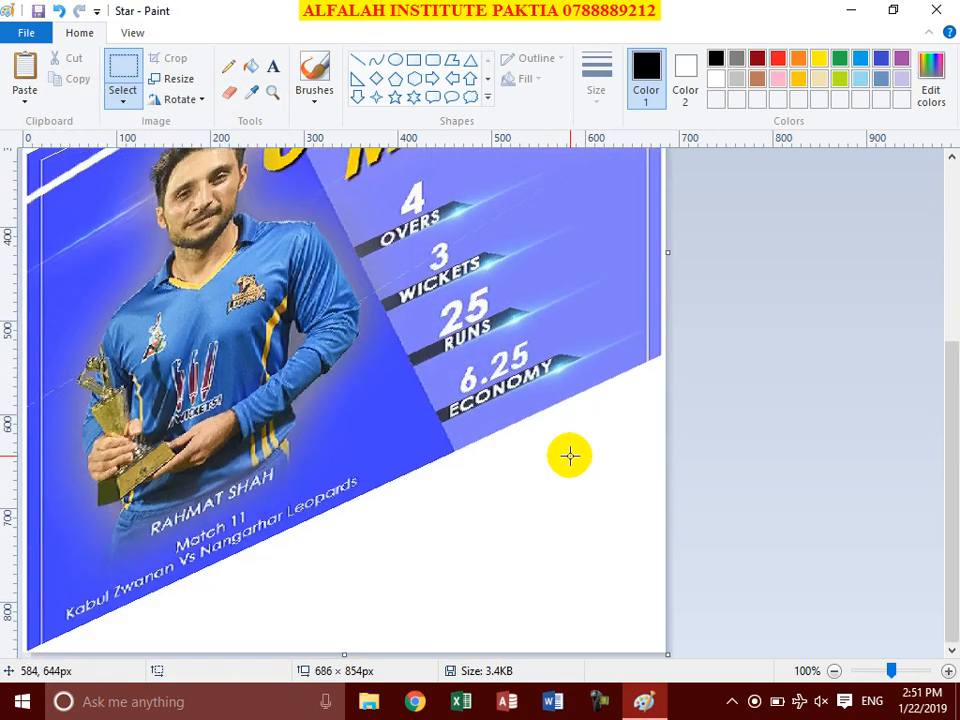
pyautogui.scroll(2, 570, 454)
pyautogui.scroll(3, 570, 454)
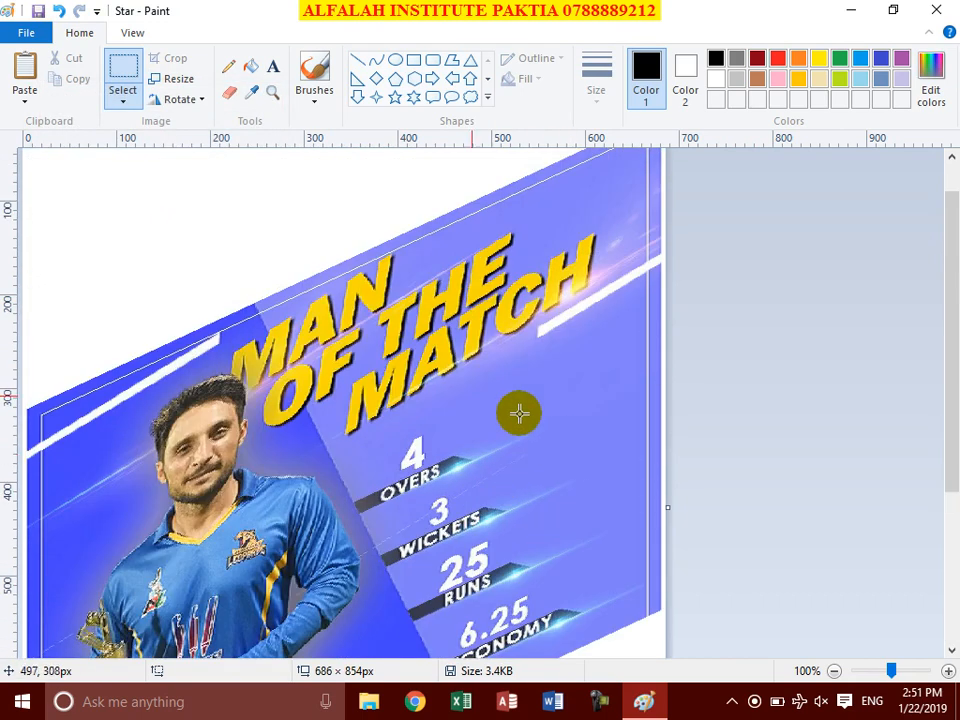
pyautogui.click(59, 11)
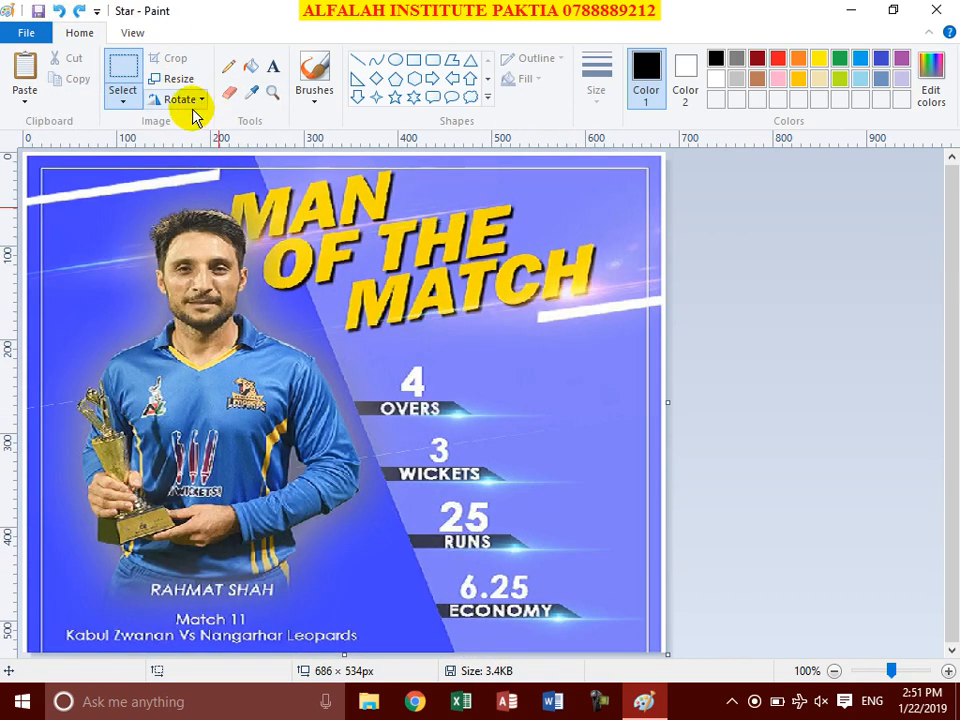
pyautogui.click(175, 77)
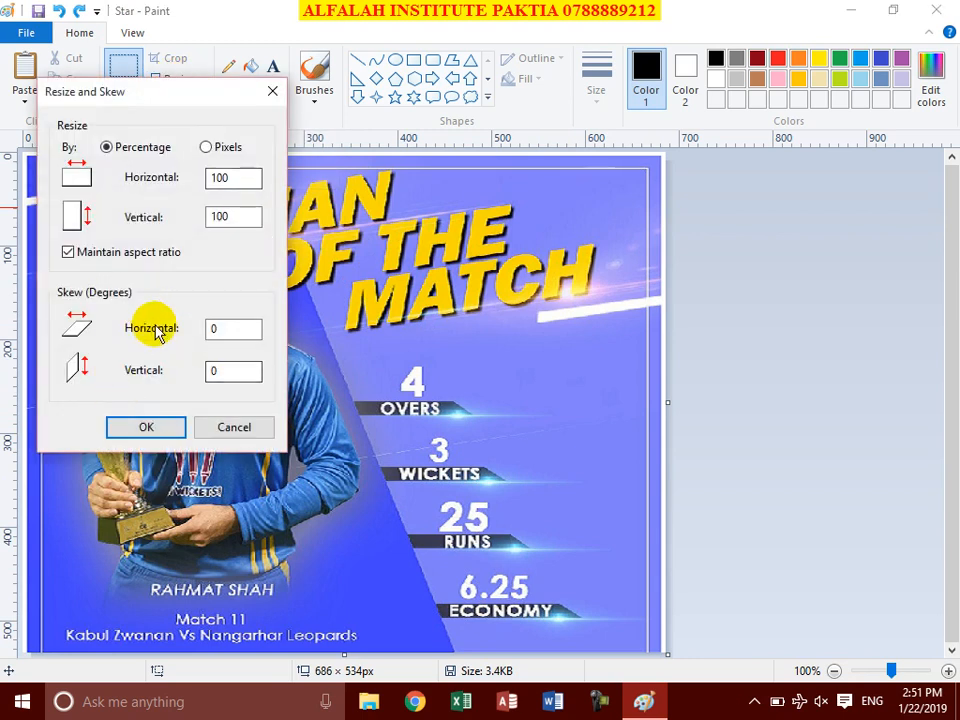
pyautogui.click(245, 432)
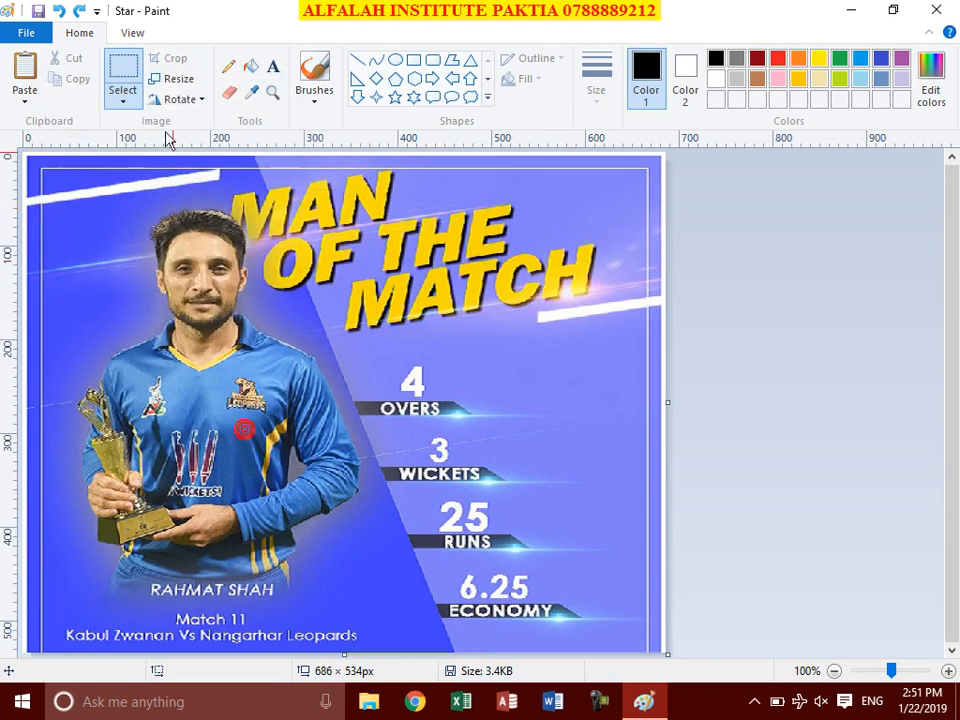
pyautogui.click(178, 99)
pyautogui.click(926, 570)
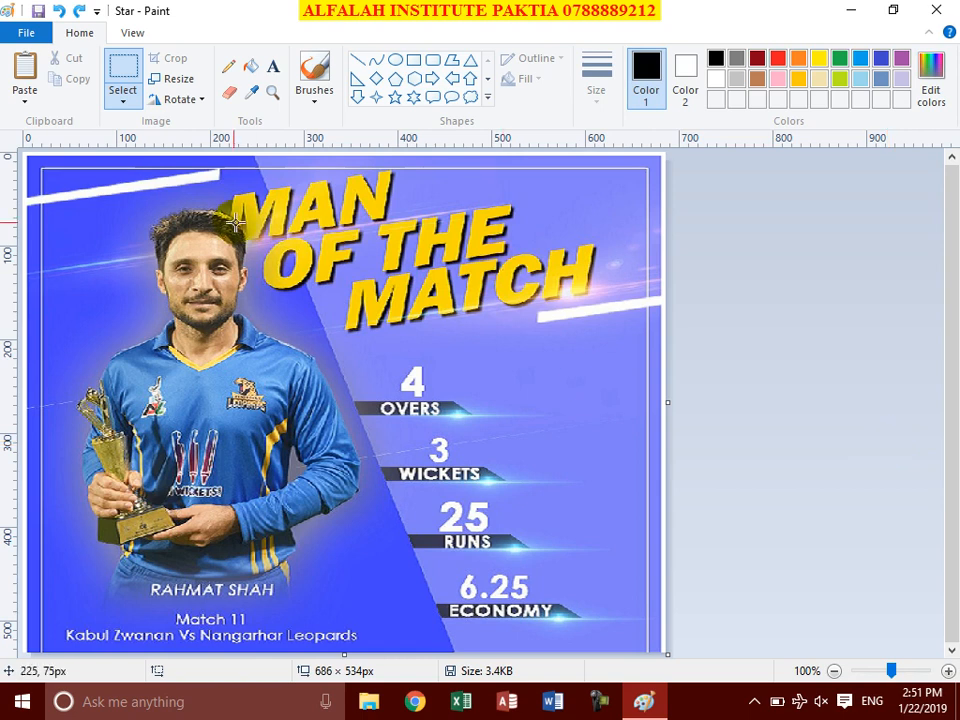
# Step: Rotate the picture 90 degrees to the right and turn it back 90 degrees to the left
pyautogui.click(186, 99)
pyautogui.click(178, 122)
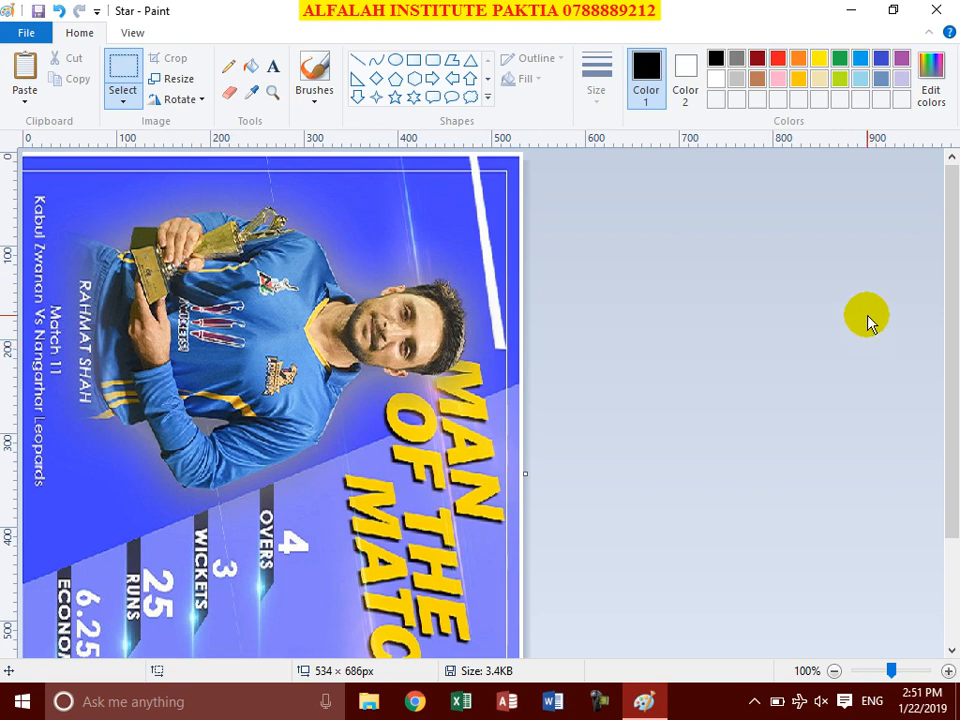
pyautogui.click(192, 101)
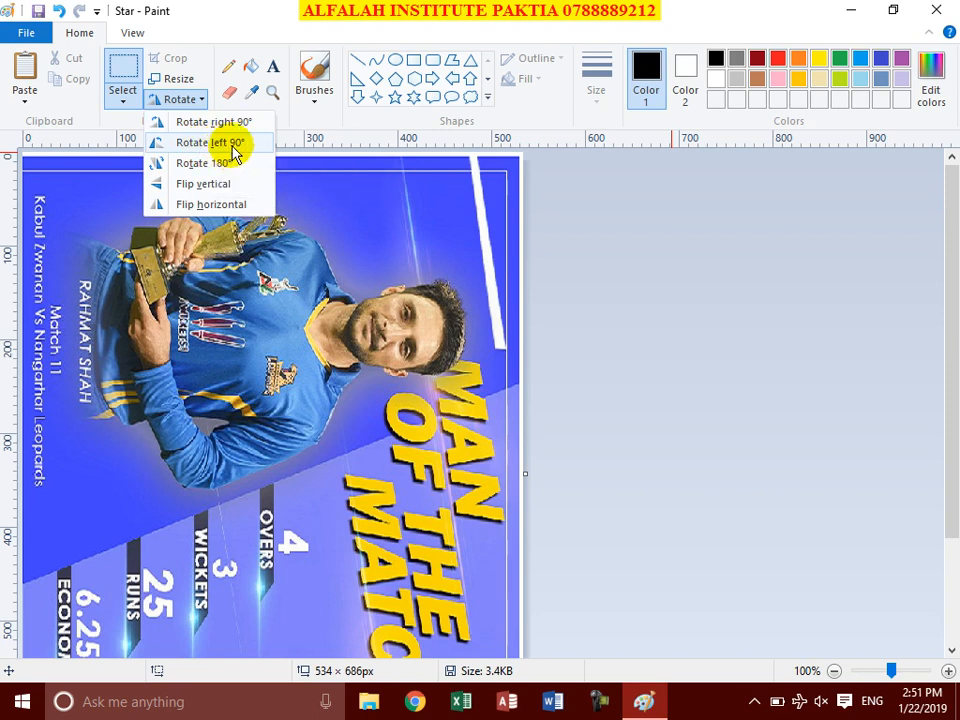
pyautogui.click(161, 145)
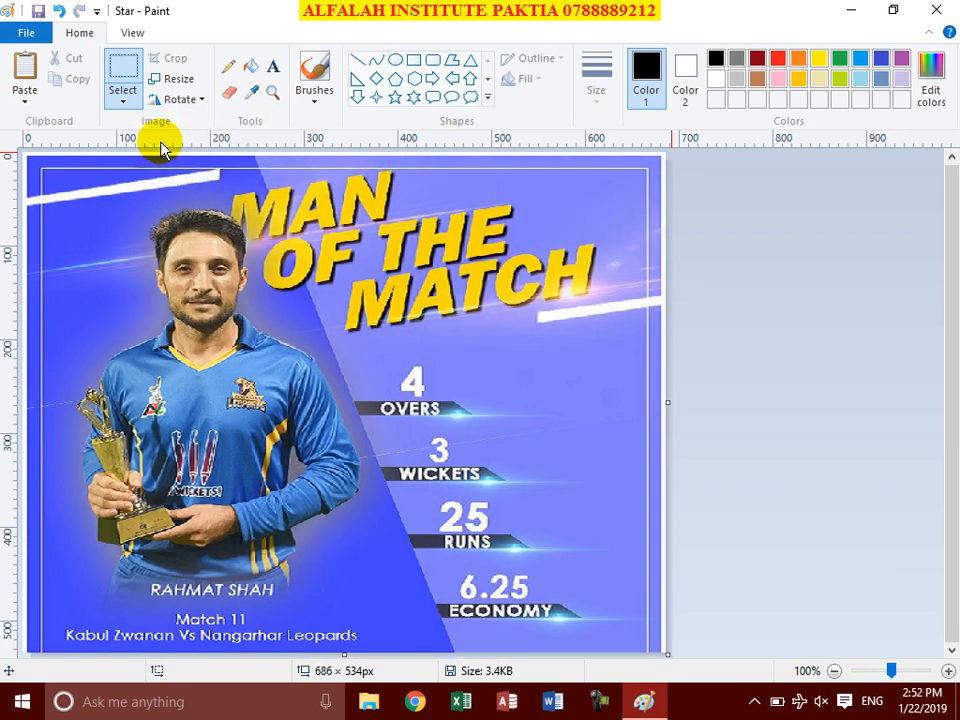
# Step: Rotate the picture 180 degrees, and rotate it another 180 degrees to bring it back upright
pyautogui.click(196, 99)
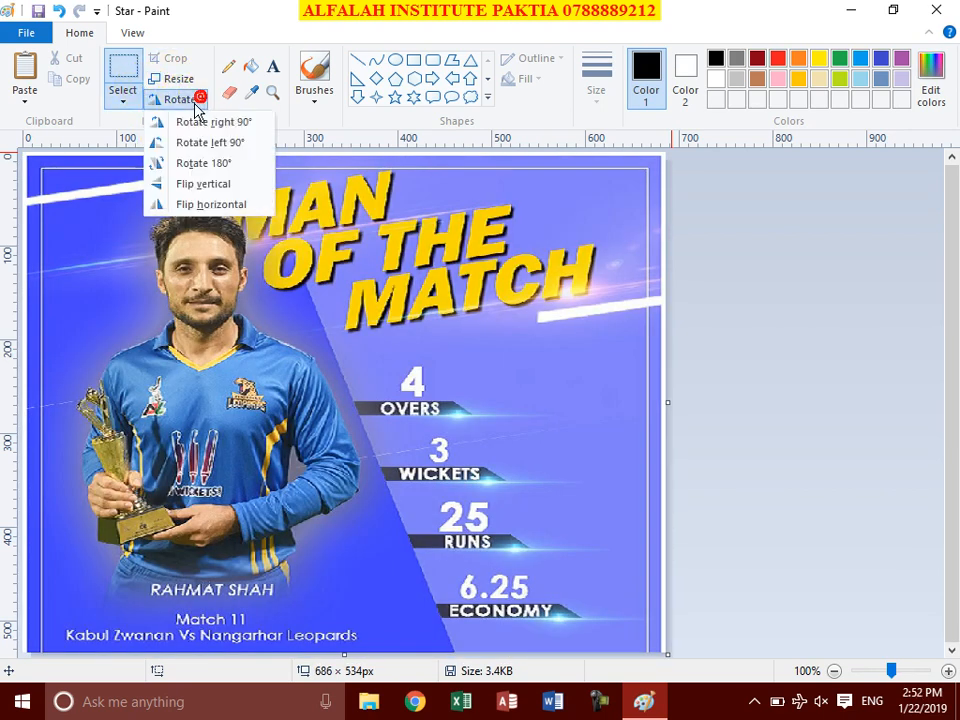
pyautogui.click(196, 162)
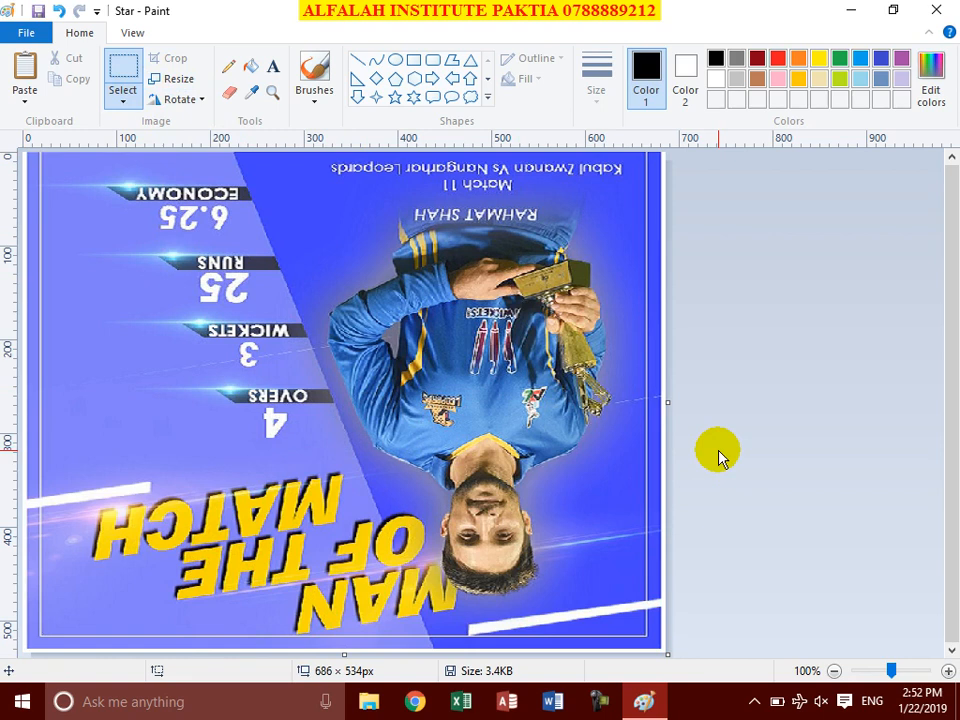
pyautogui.click(190, 100)
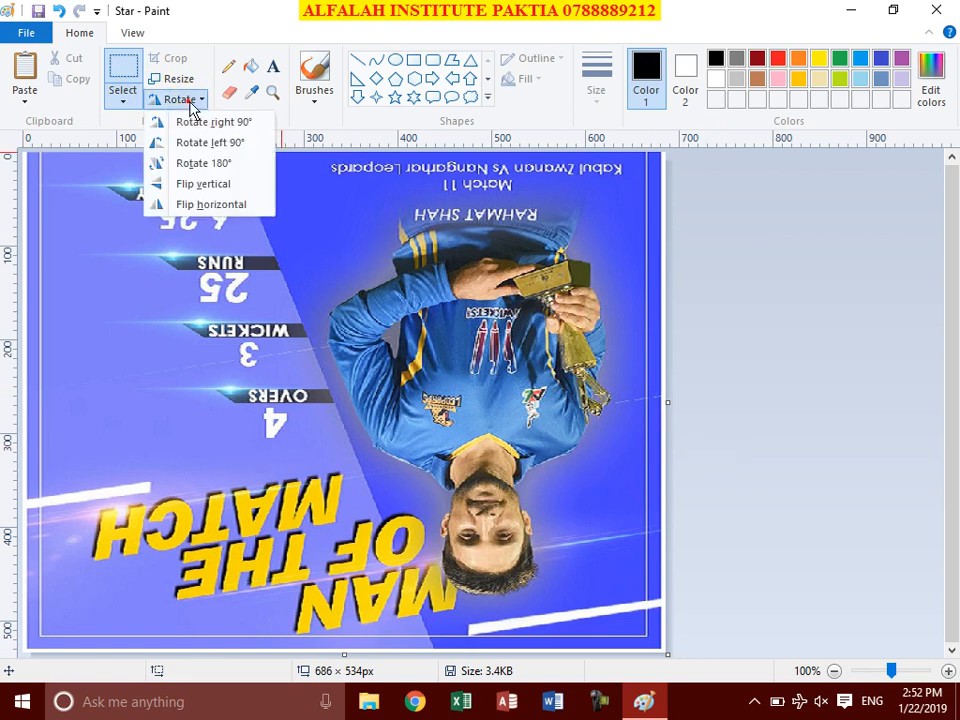
pyautogui.click(212, 163)
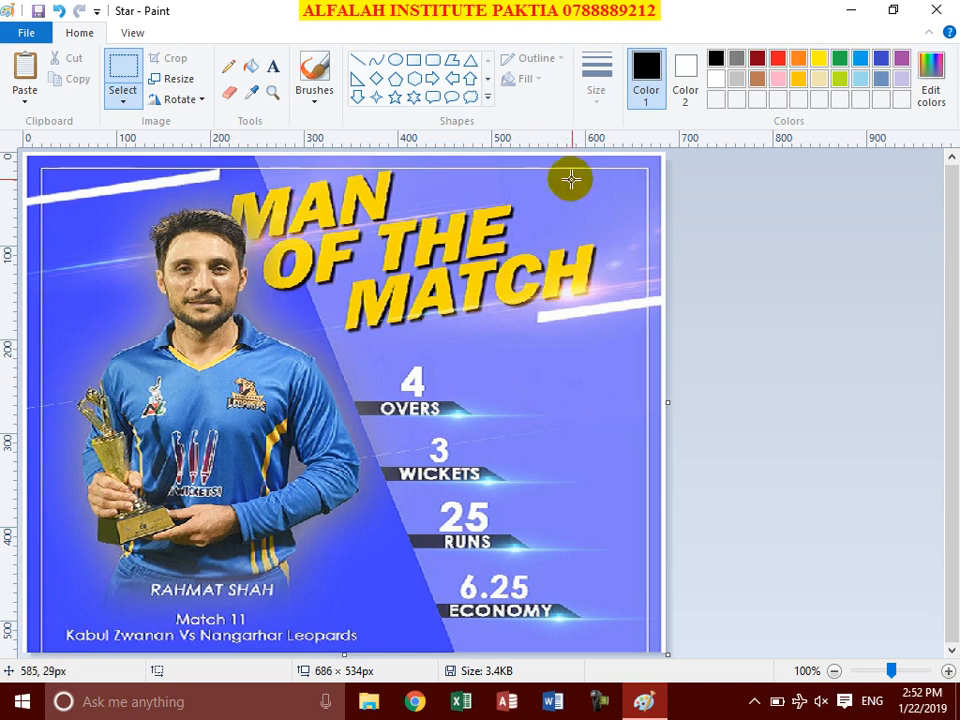
# Step: Open the rotate and flip options for the picture
pyautogui.click(180, 101)
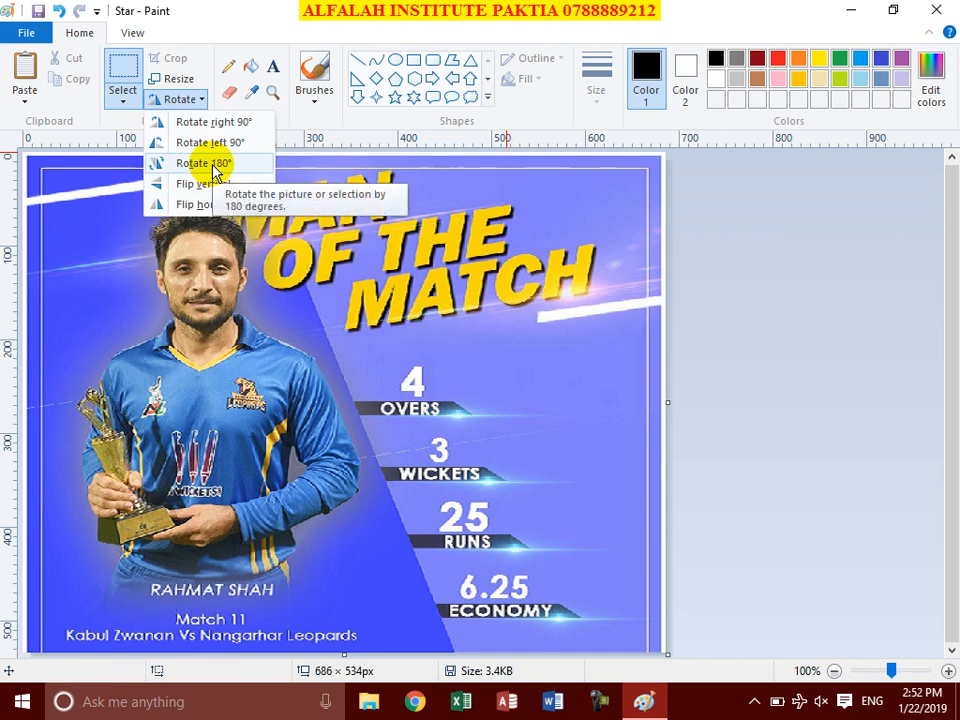
pyautogui.click(804, 343)
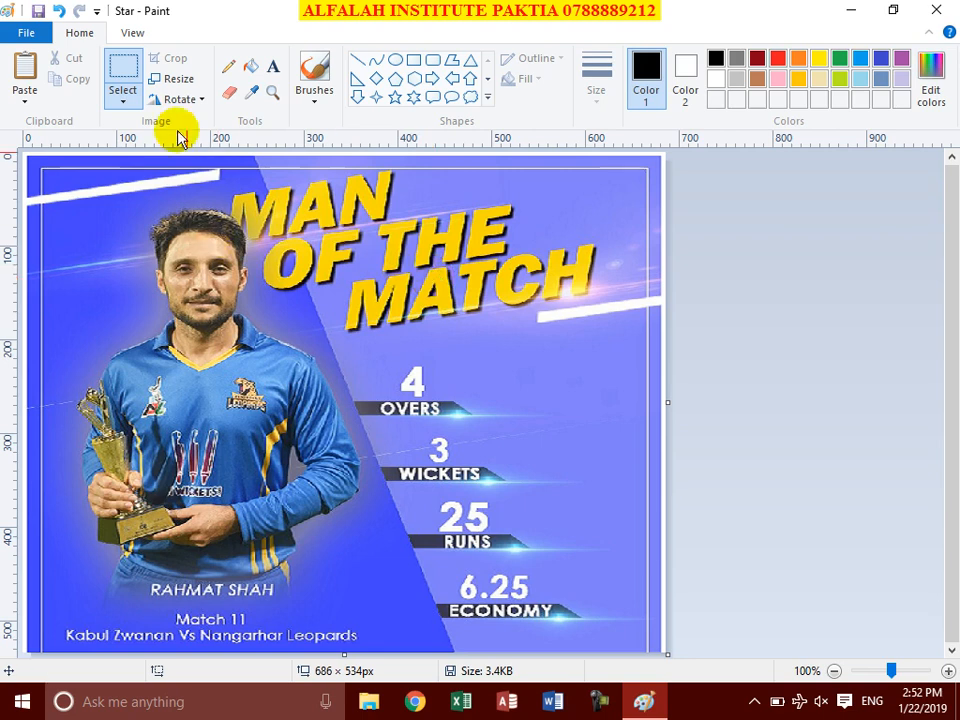
pyautogui.click(179, 99)
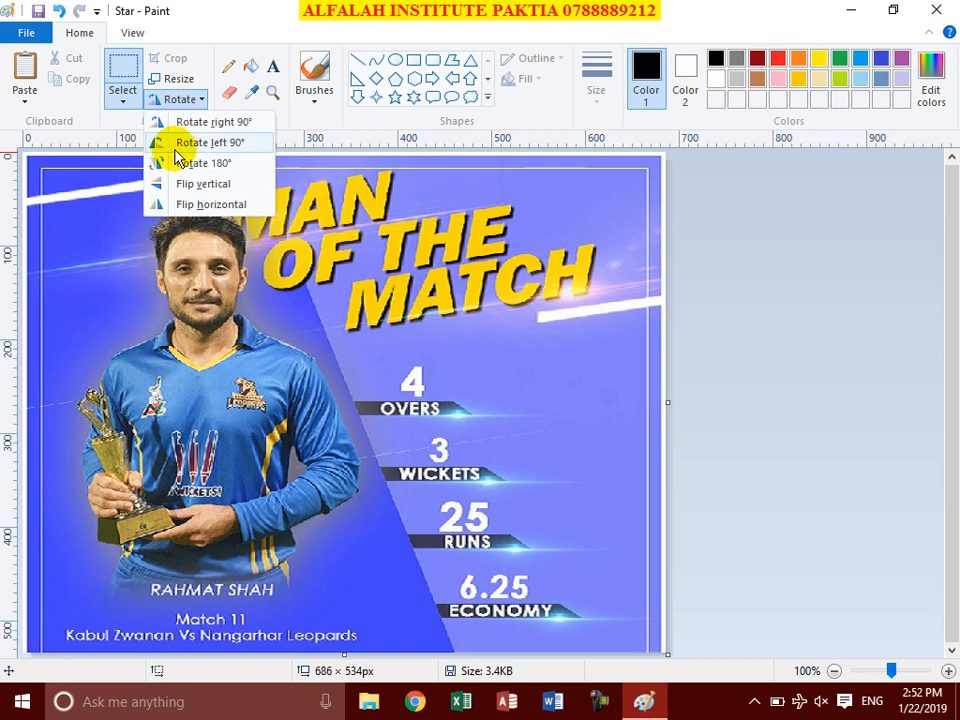